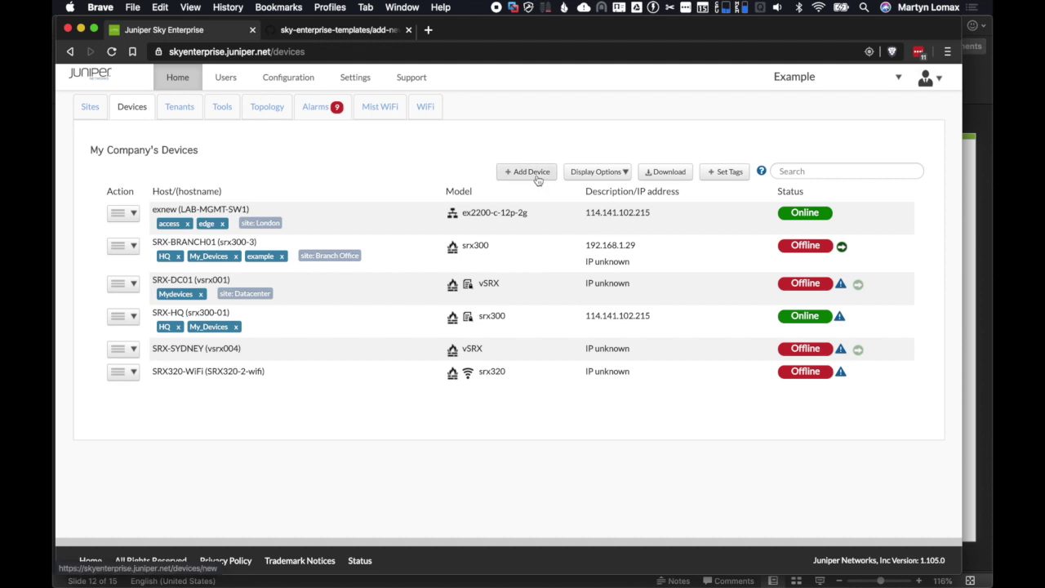
Step: Add a firewall device named srx3 to the company's device list
click(531, 173)
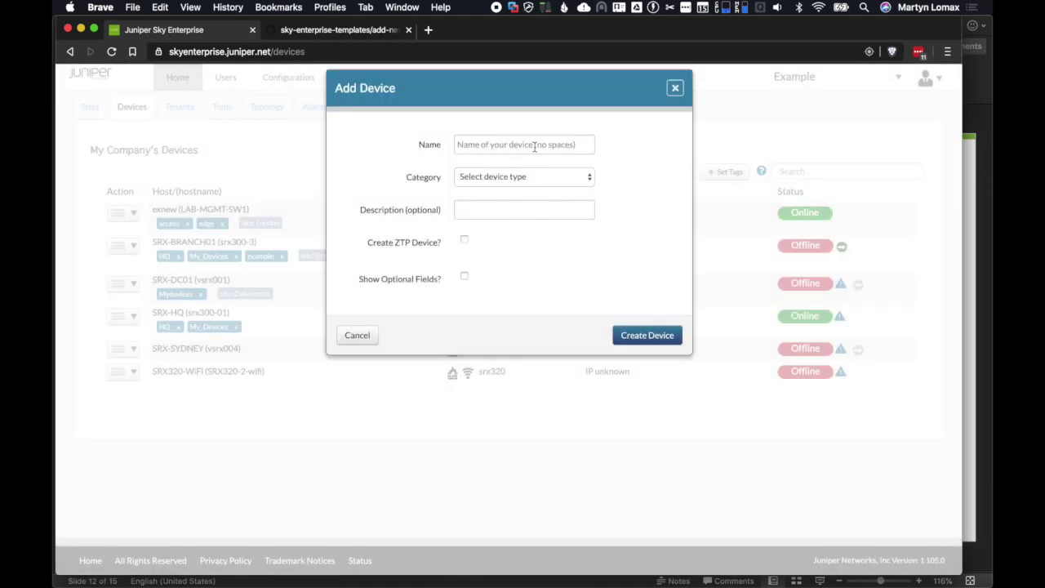
click(535, 144)
text(srx3)
key(Tab)
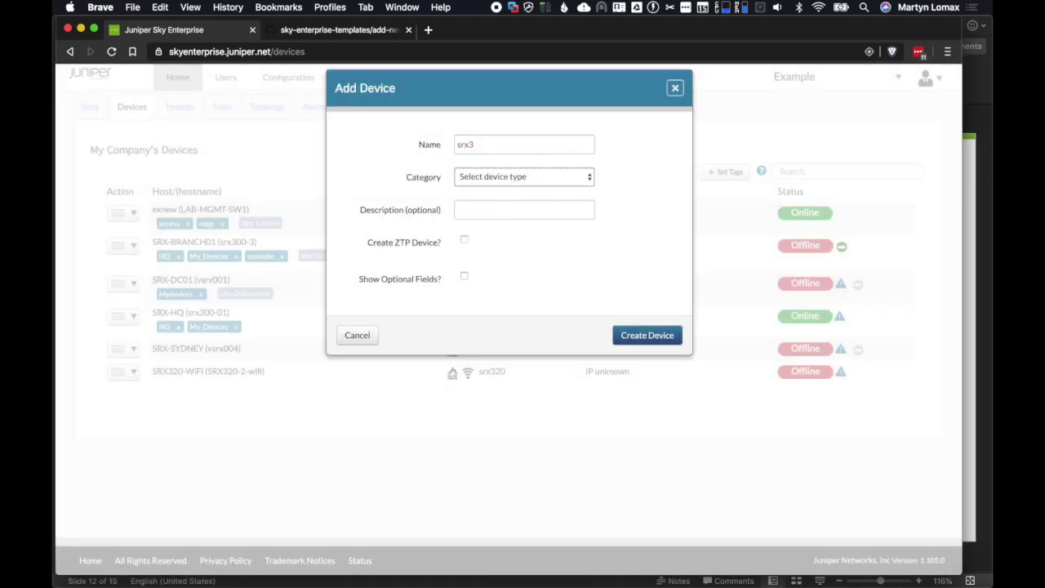
key(f)
click(660, 341)
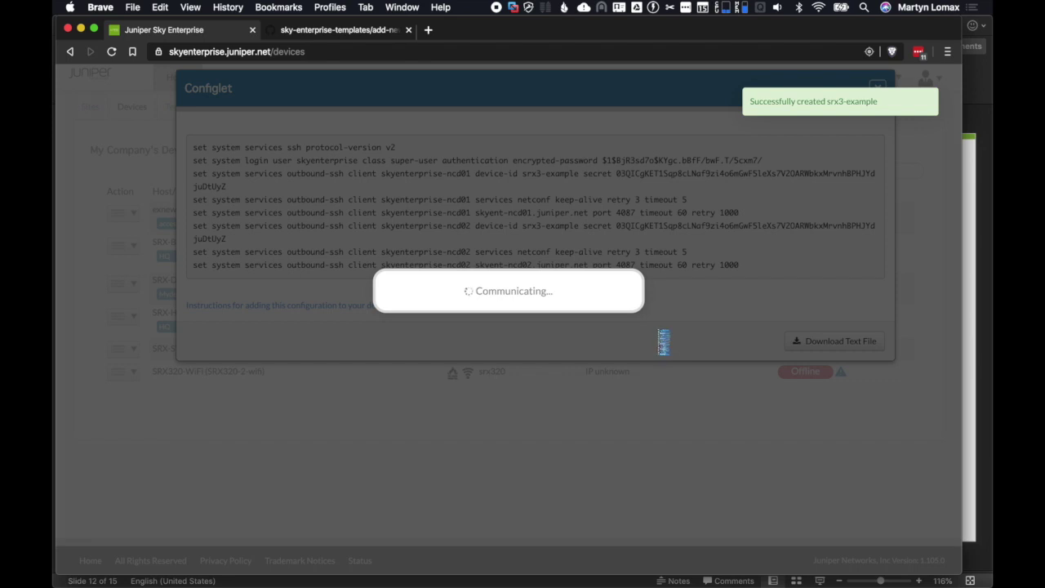
Step: Copy the entire configlet generated for srx3 and switch to the srx300-3 console session in Terminal
key(ctrl+Up)
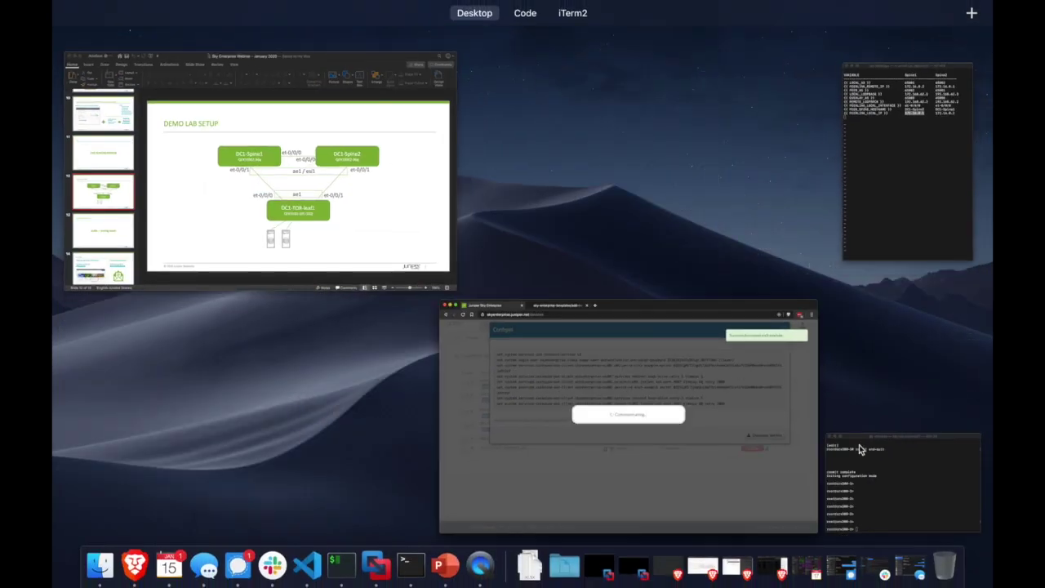
click(874, 472)
click(627, 189)
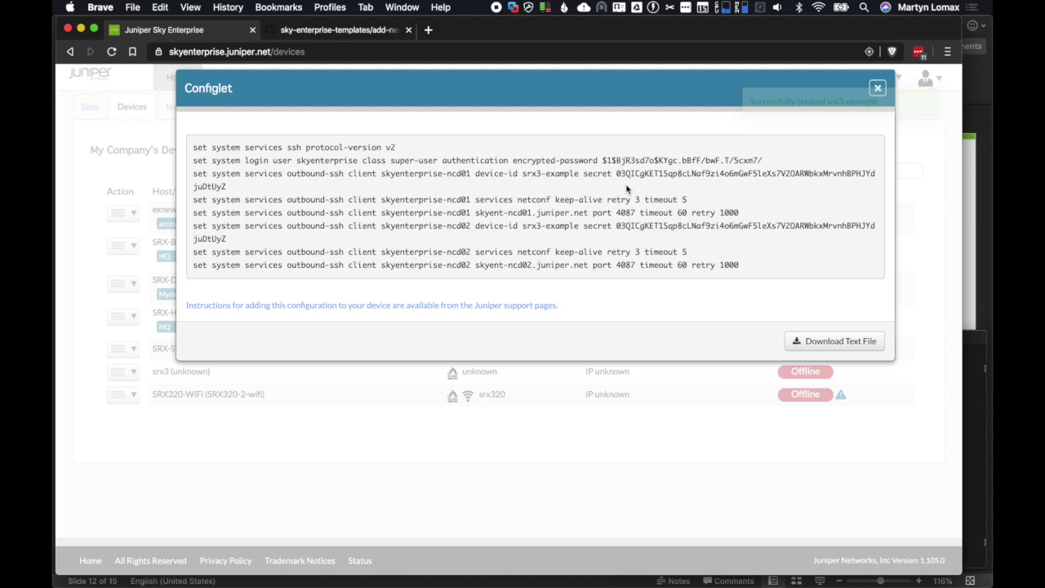
key(super+a)
key(super+c)
key(super+Tab)
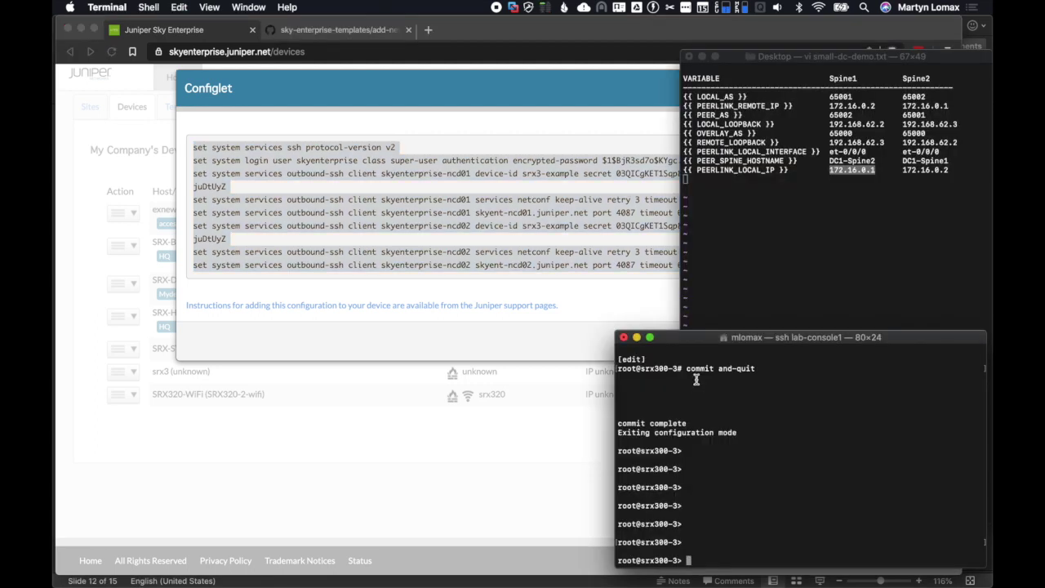
Step: Enter configuration mode on srx300-3, paste the configlet with its encrypted password and outbound-ssh secret, and run commit and-quit
text(configure)
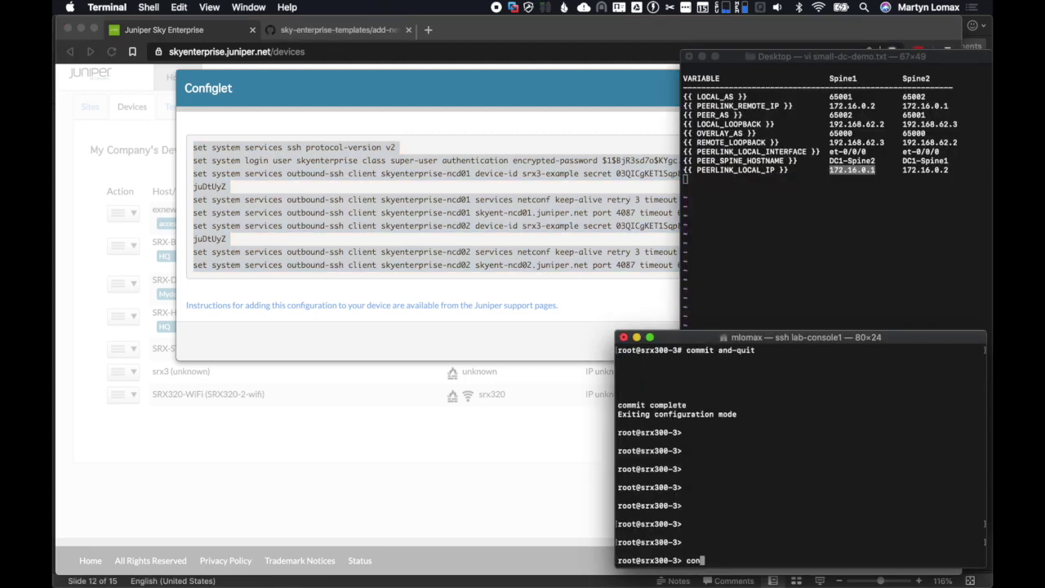
key(Return)
key(super+v)
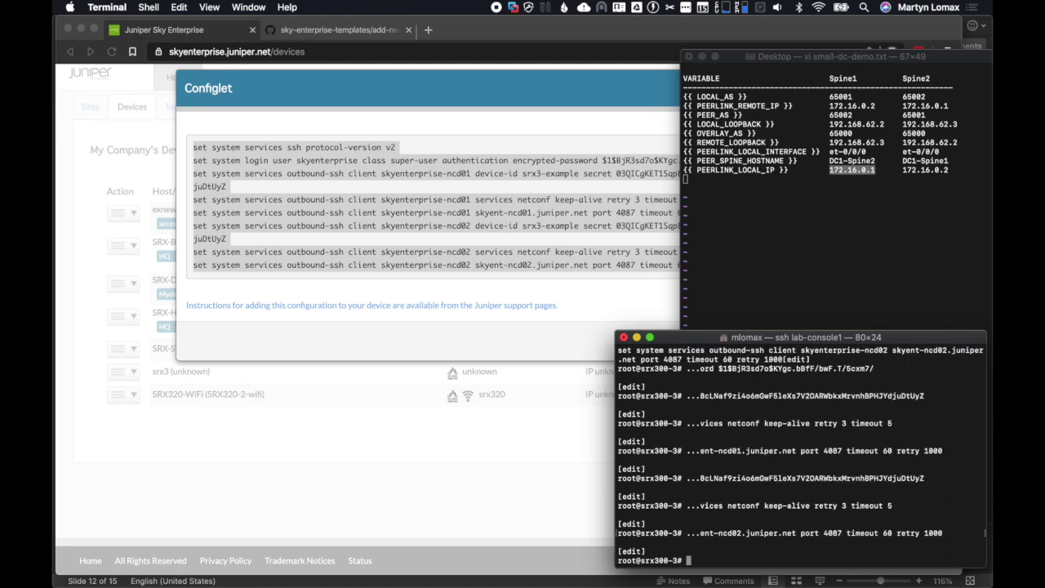
text(commit and-quit)
key(Return)
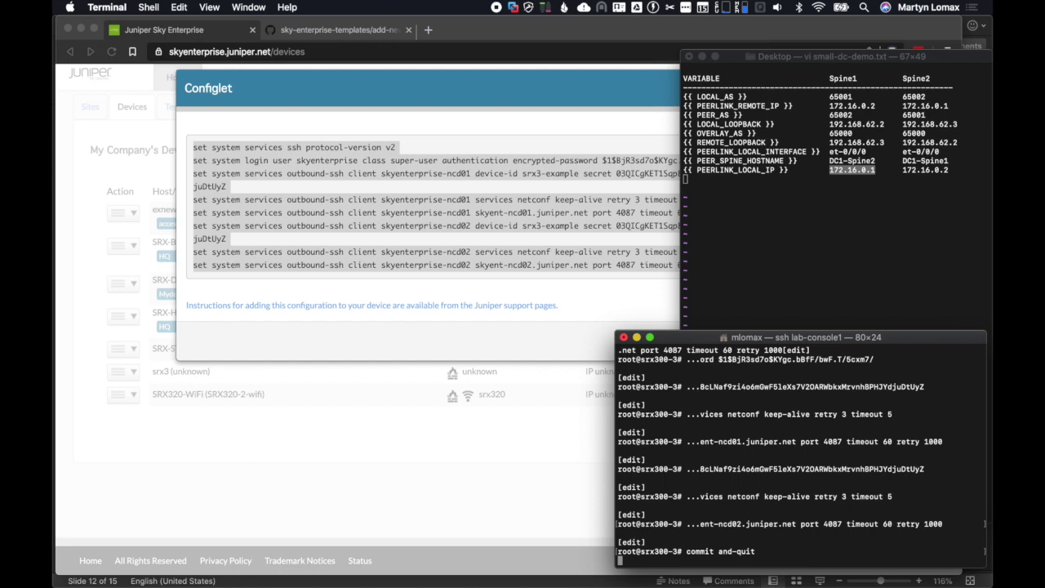
Step: Close the configlet in the Brave browser and return to the Terminal console to check the commit
click(613, 317)
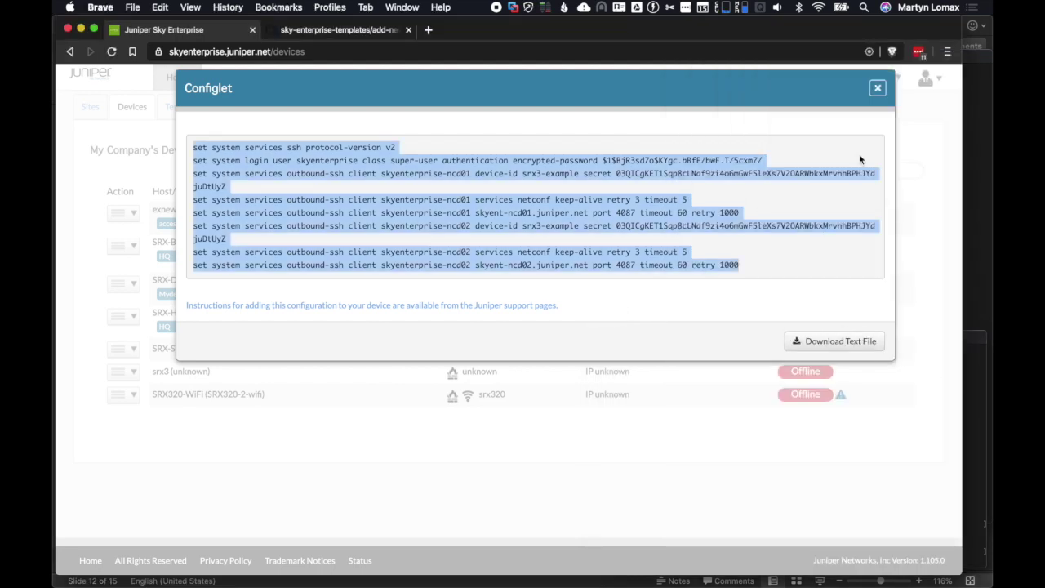
click(878, 88)
click(970, 394)
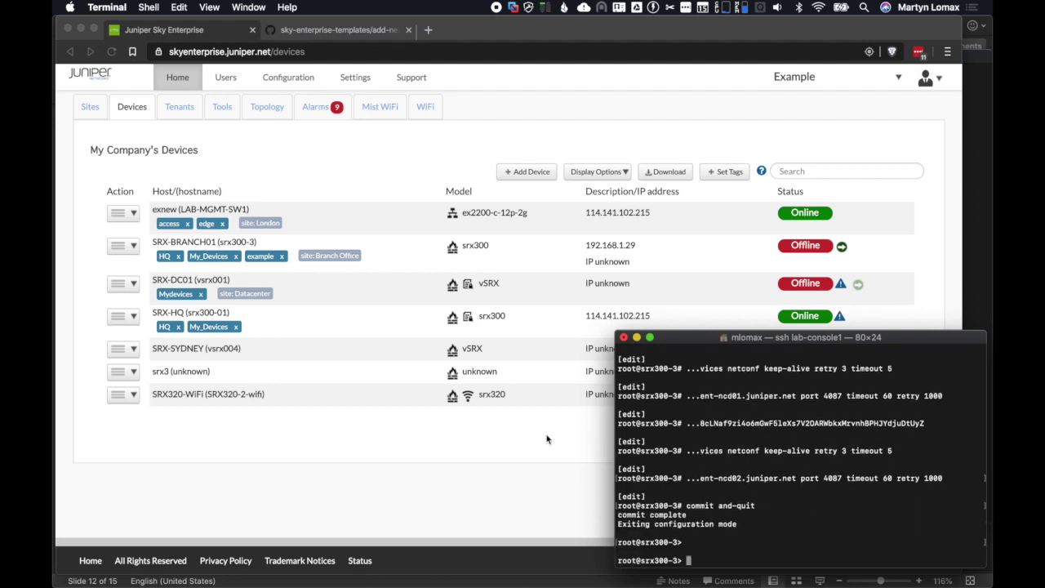
Step: Refresh the device list in Brave and review the status and available management options of srx3
click(498, 445)
key(super+r)
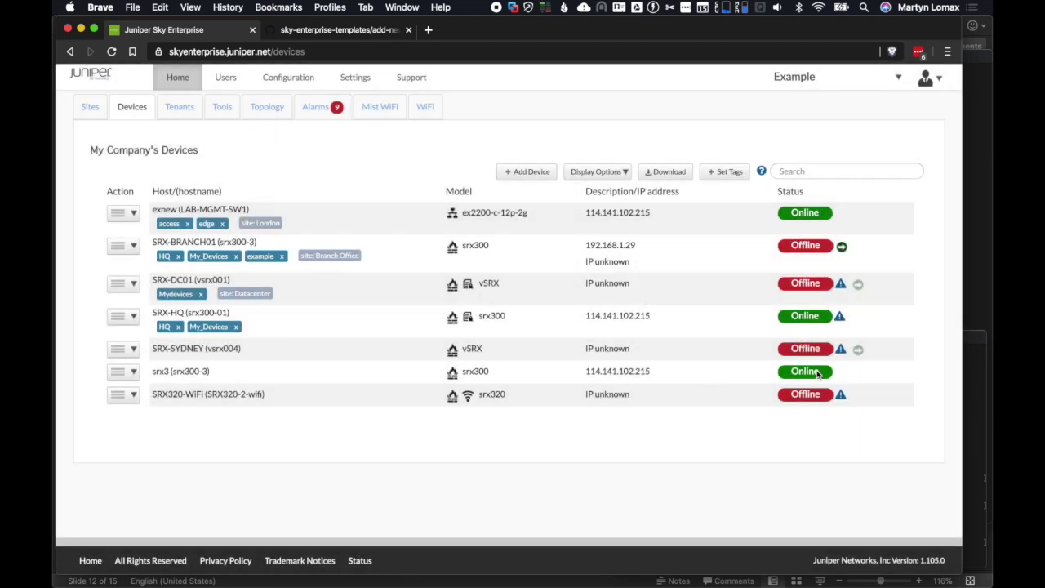
click(133, 371)
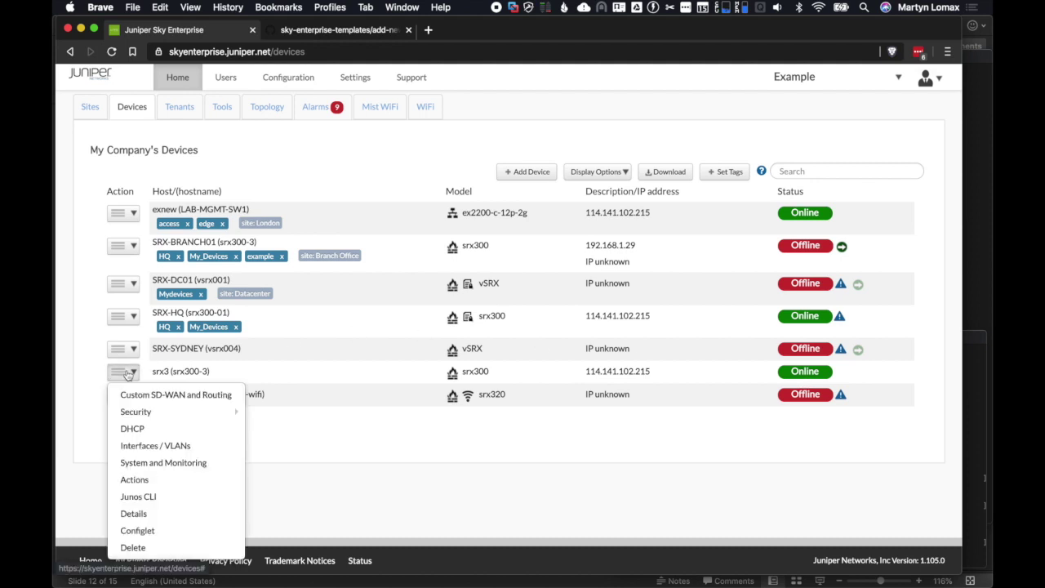
click(394, 413)
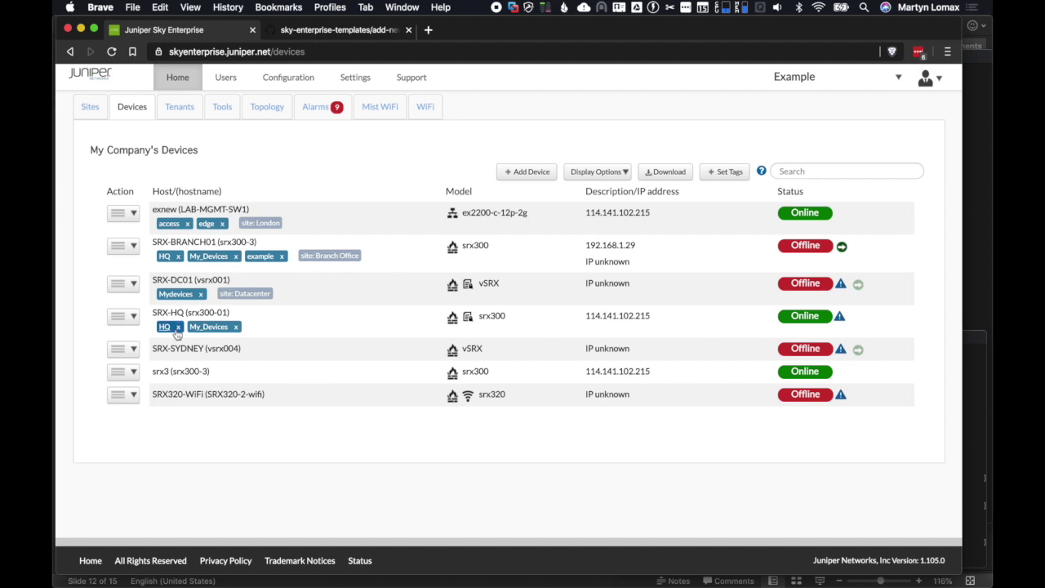
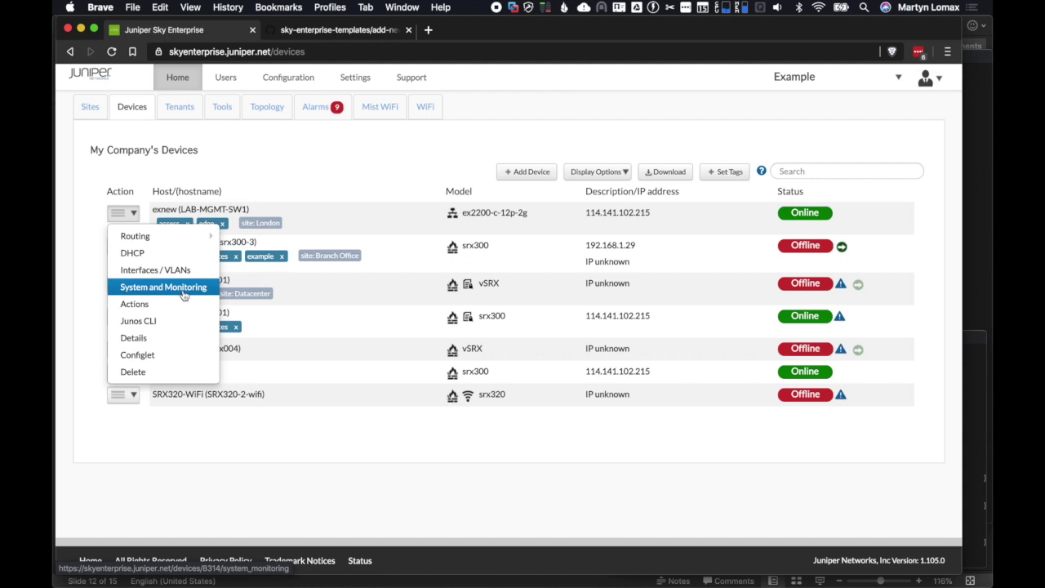
Step: Open System and Monitoring for the exnew switch and examine its interface traffic graphs
click(184, 292)
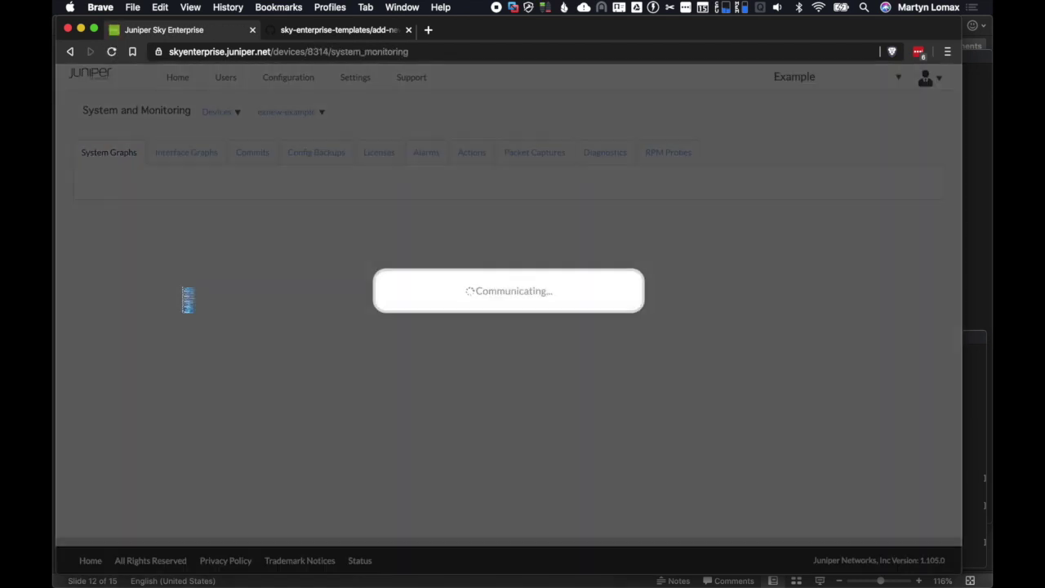
click(172, 150)
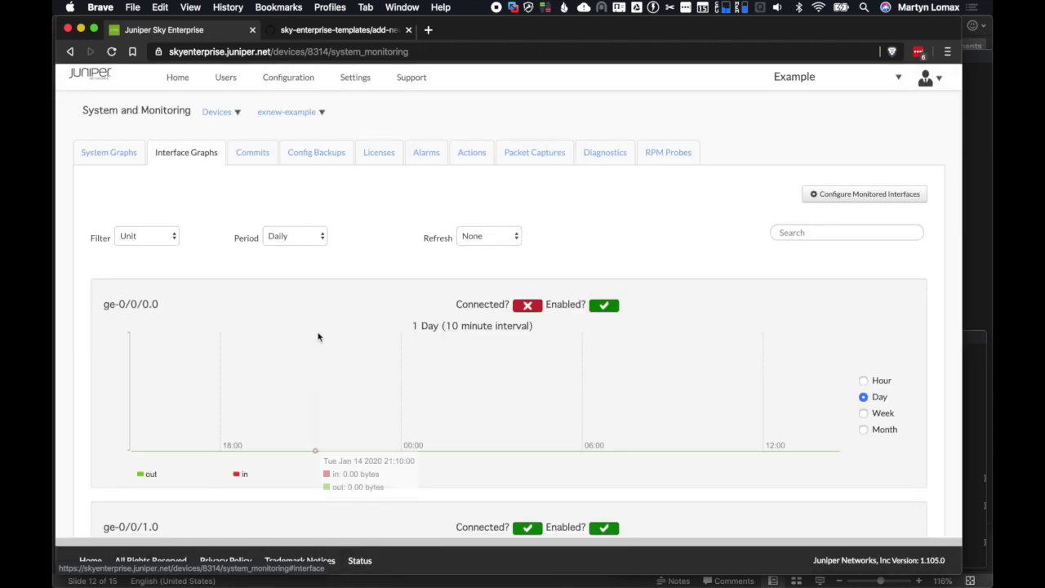
scroll(319, 336, down, 4)
scroll(389, 406, up, 2)
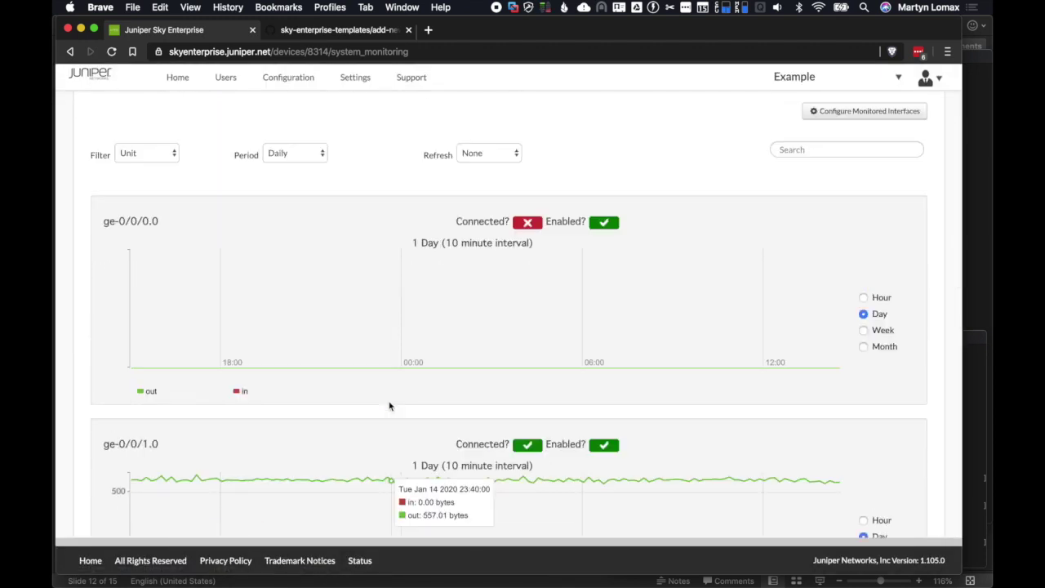
Step: Review the exnew switch's commit history, configuration backups, diagnostics and RPM probes
scroll(390, 406, up, 2)
click(252, 152)
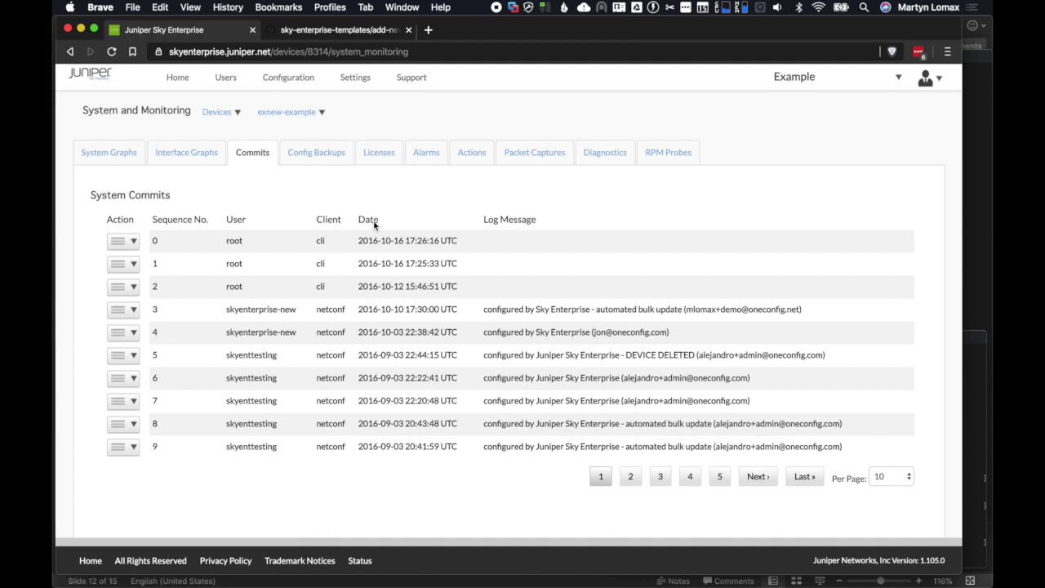
click(333, 157)
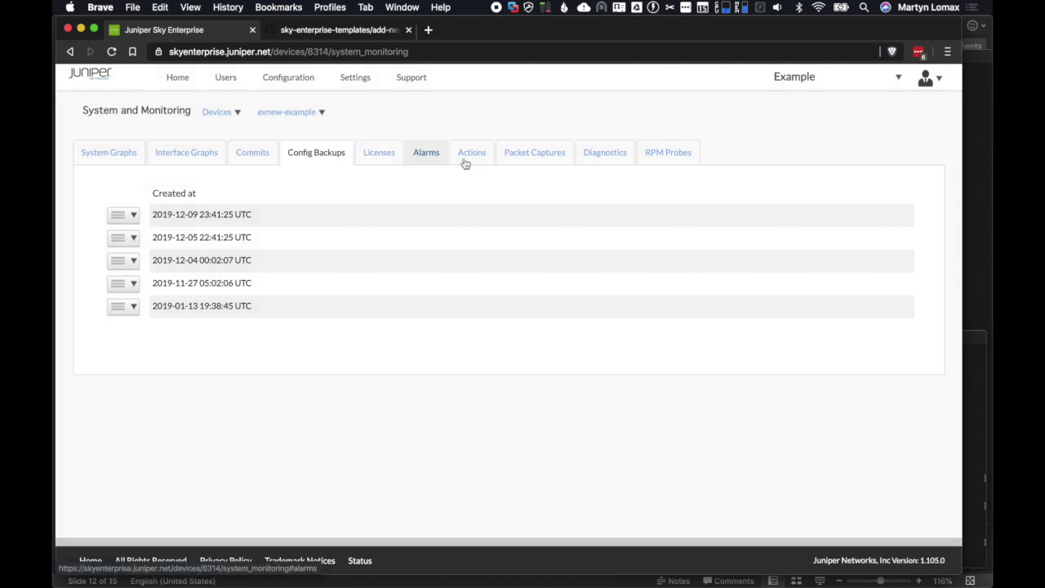
click(622, 160)
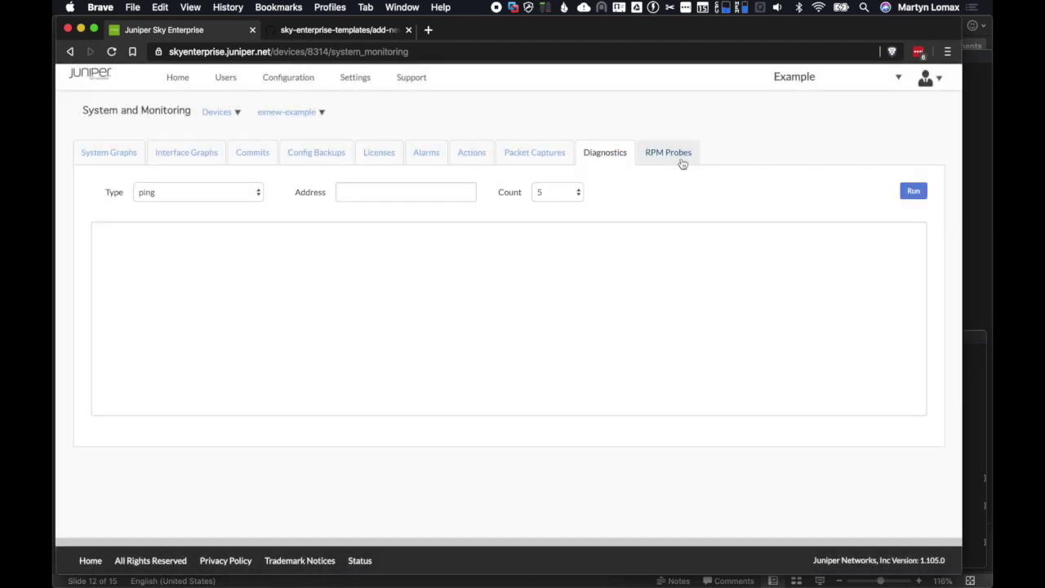
click(681, 163)
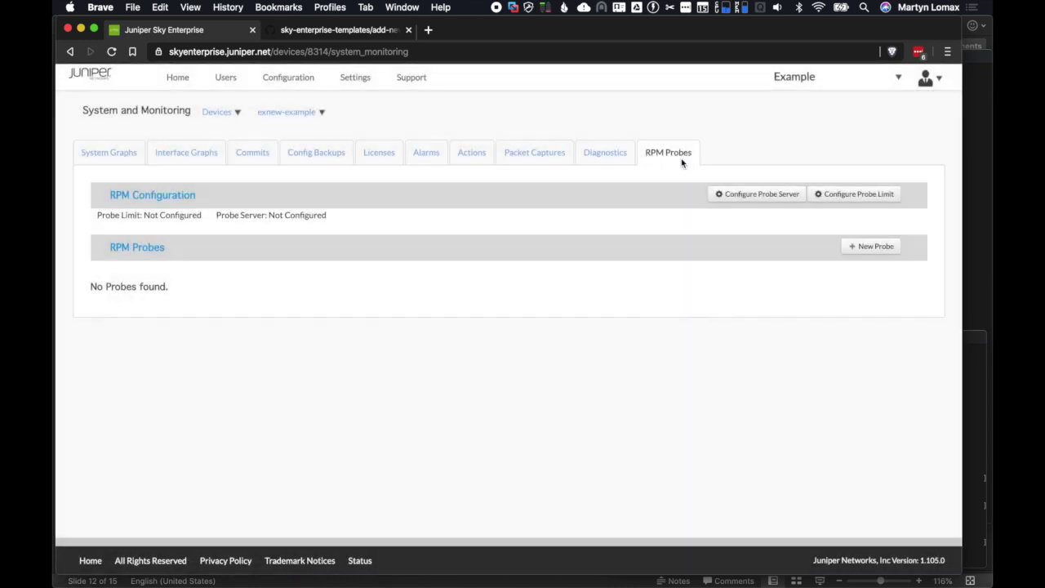
Step: Return to the company's device list and review its tools, network topology, alarms and Mist WiFi information
click(217, 114)
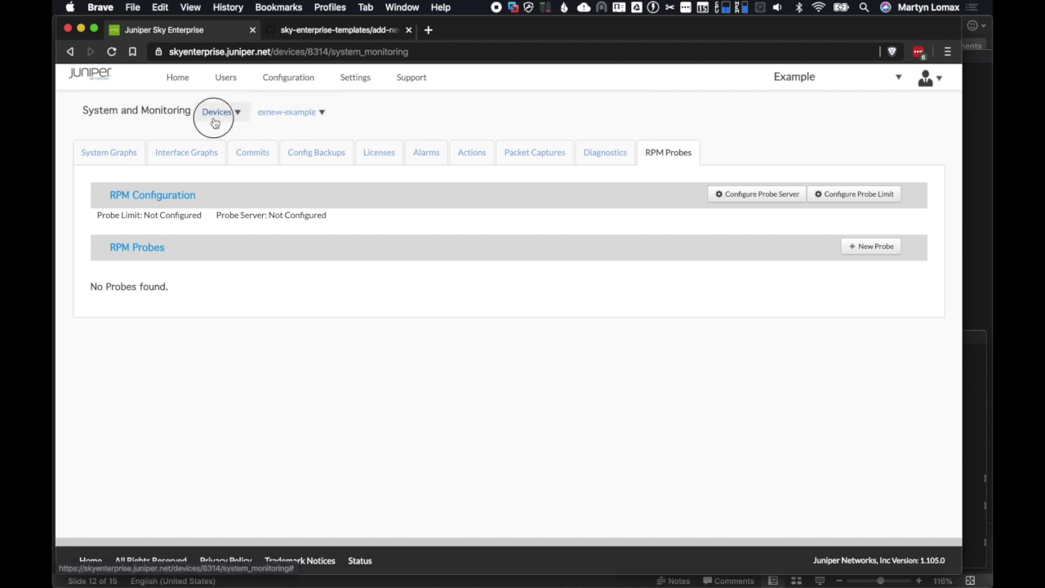
click(225, 139)
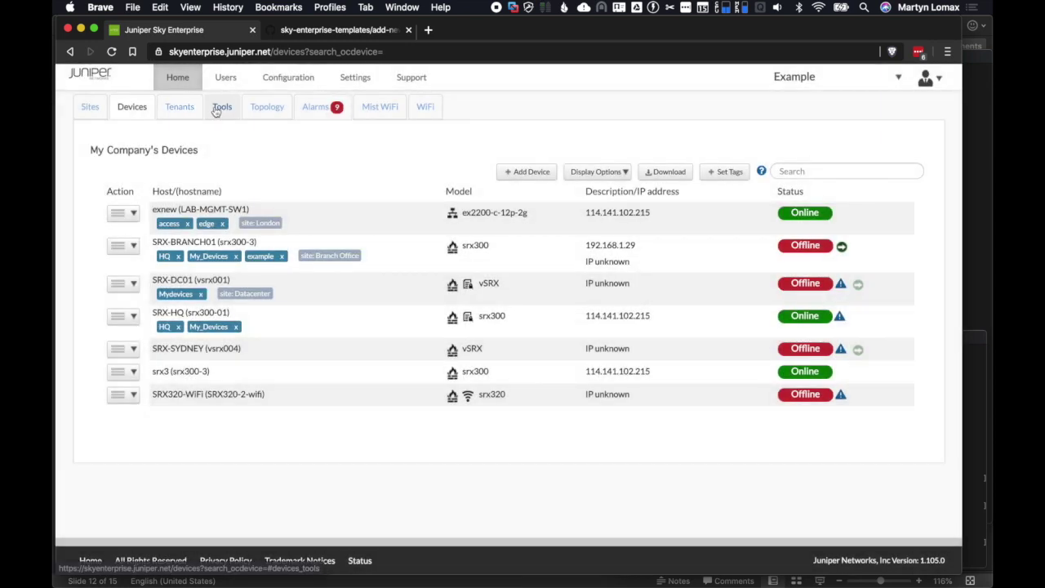
click(238, 110)
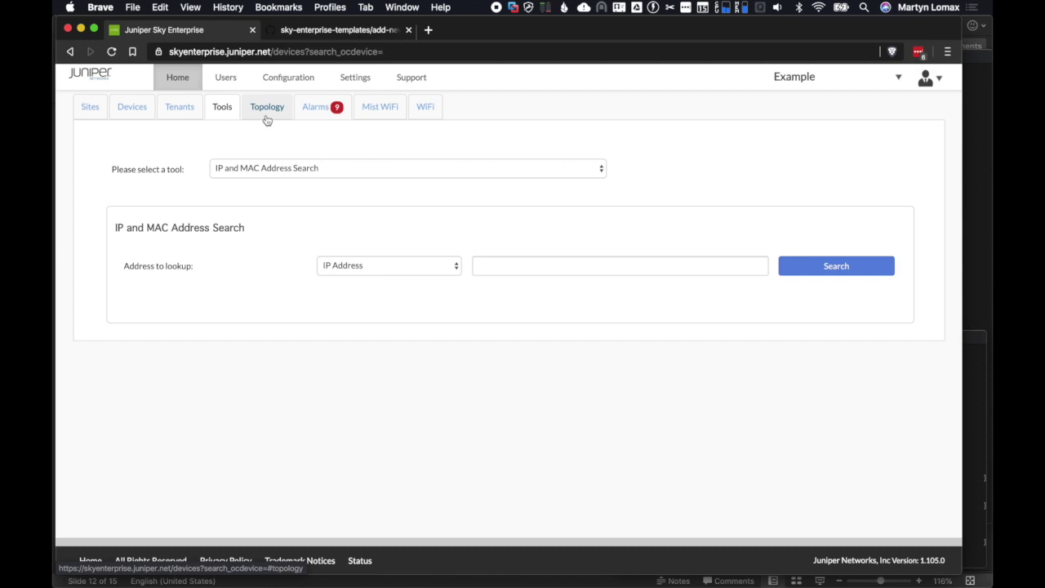
click(270, 120)
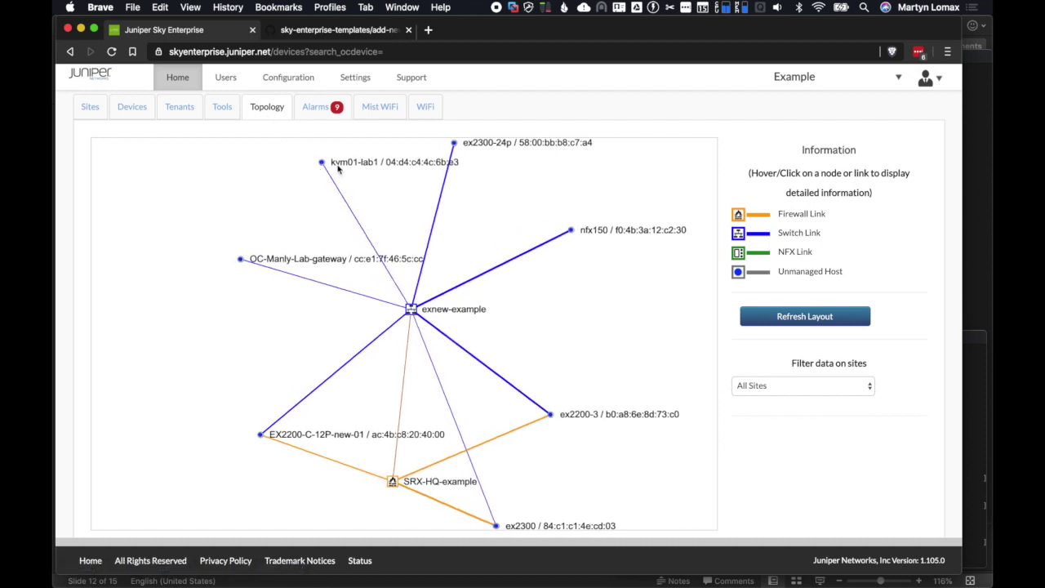
click(318, 108)
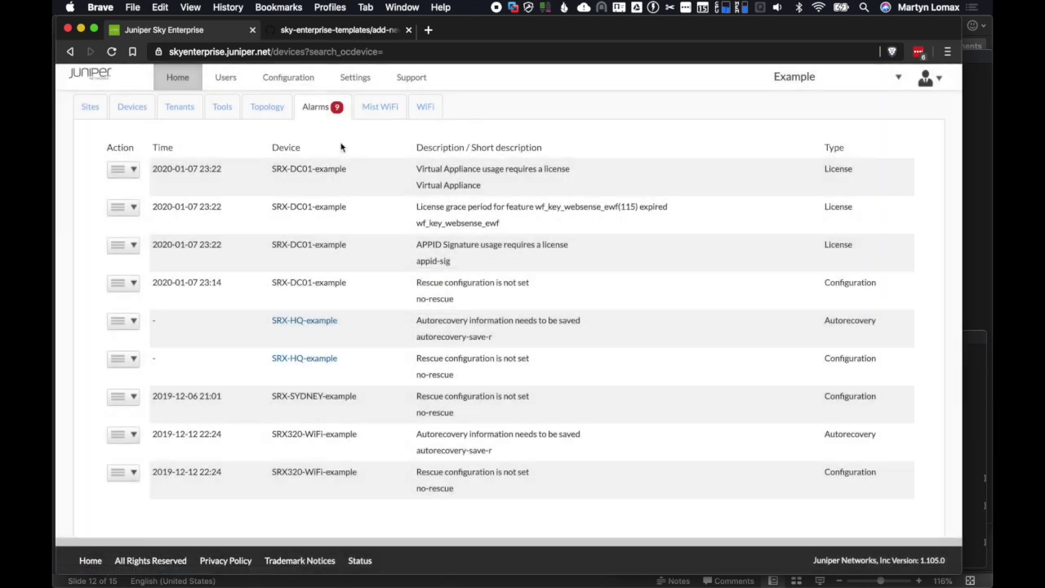
click(375, 107)
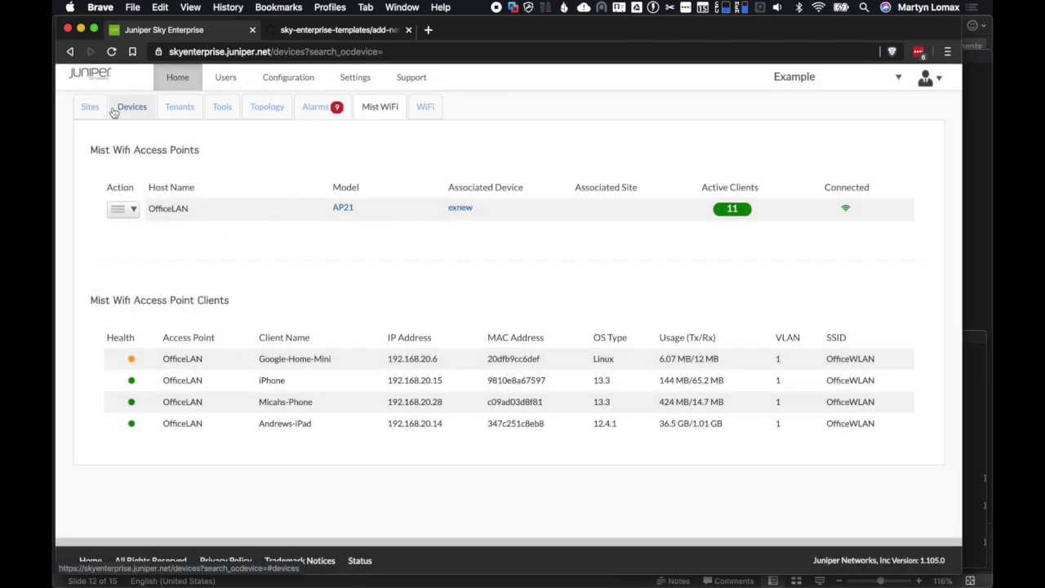
Step: Switch to the Small DC demo tenant and show its device list
click(180, 111)
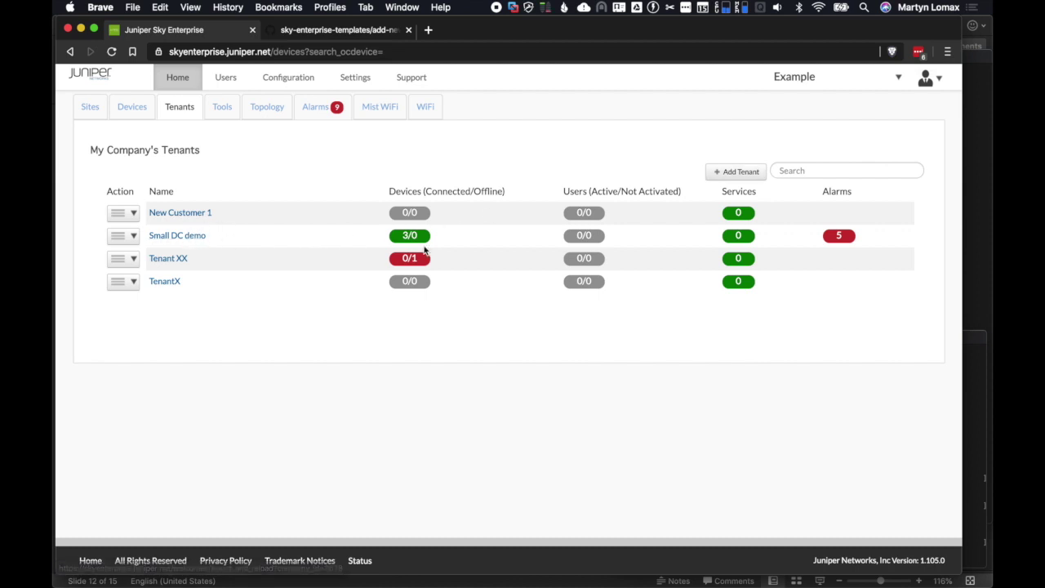
click(183, 242)
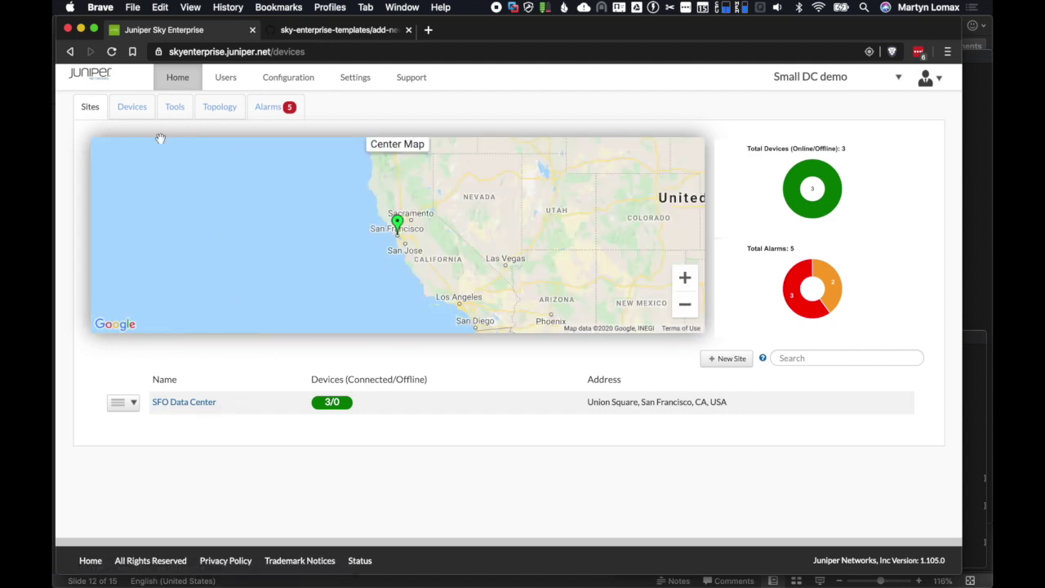
click(131, 113)
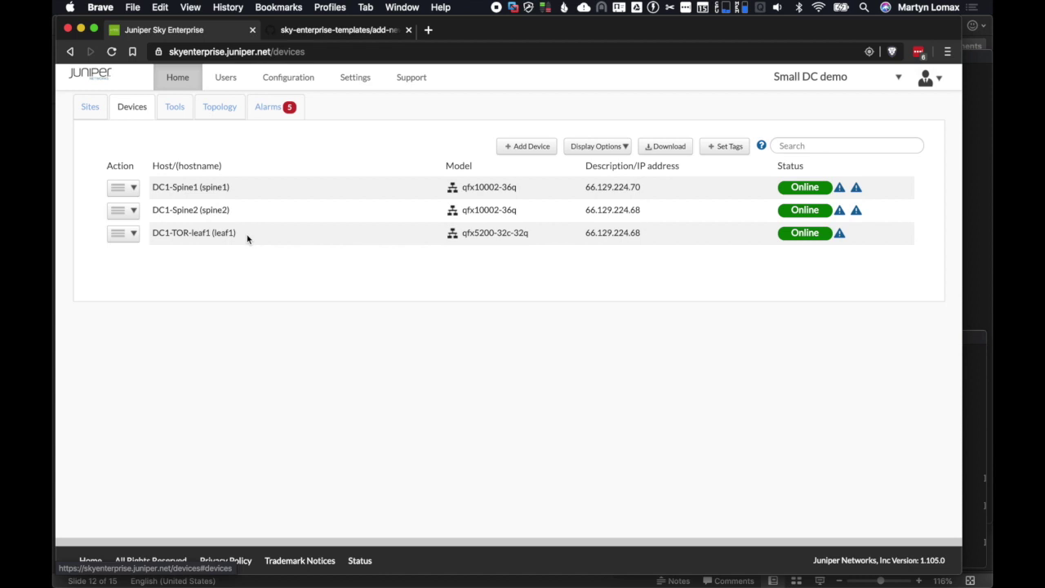
Step: Start setting tags and select DC1-Spine1 and DC1-Spine2 as the devices
click(713, 151)
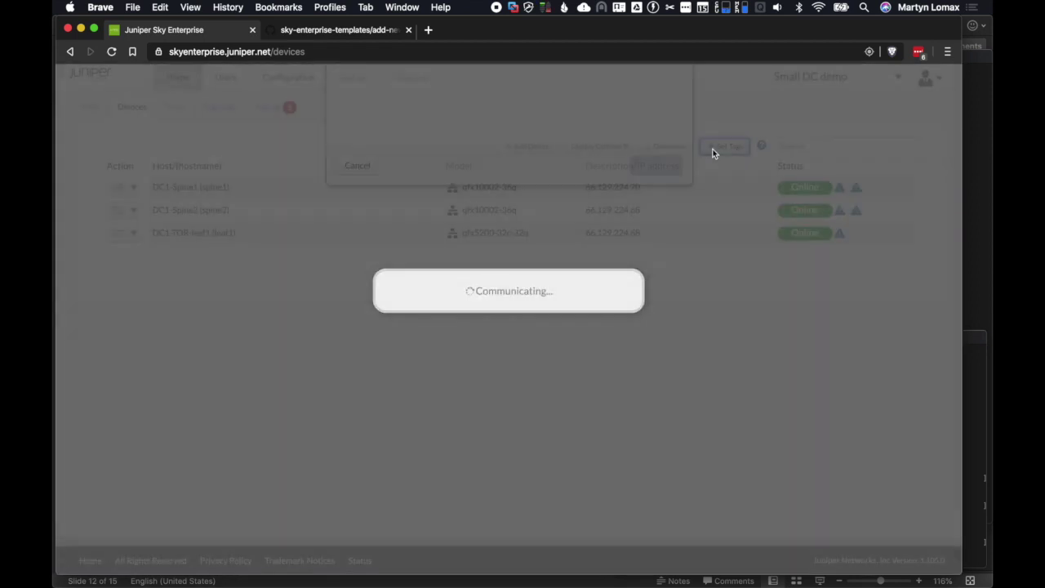
click(503, 144)
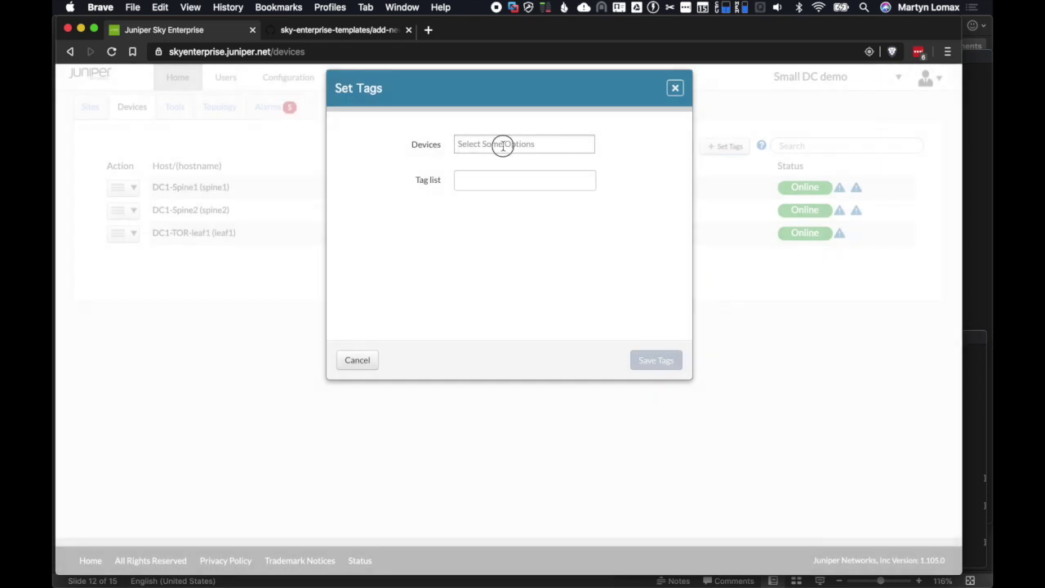
click(504, 161)
click(523, 158)
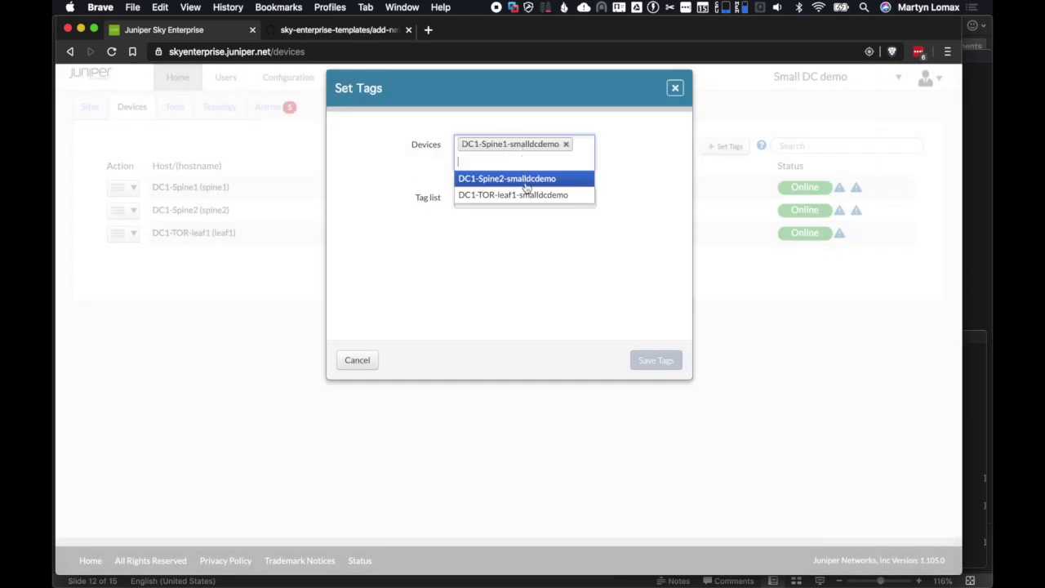
click(528, 175)
Step: Add the tags dc, spine and west-coast for the two selected spine switches and save them
click(527, 216)
text(d)
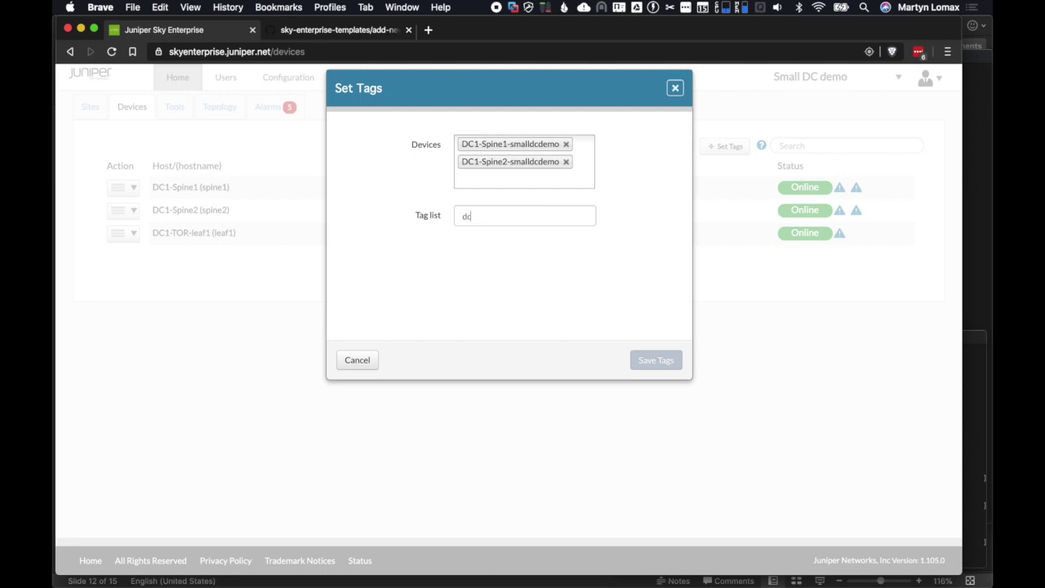
text(c)
key(Return)
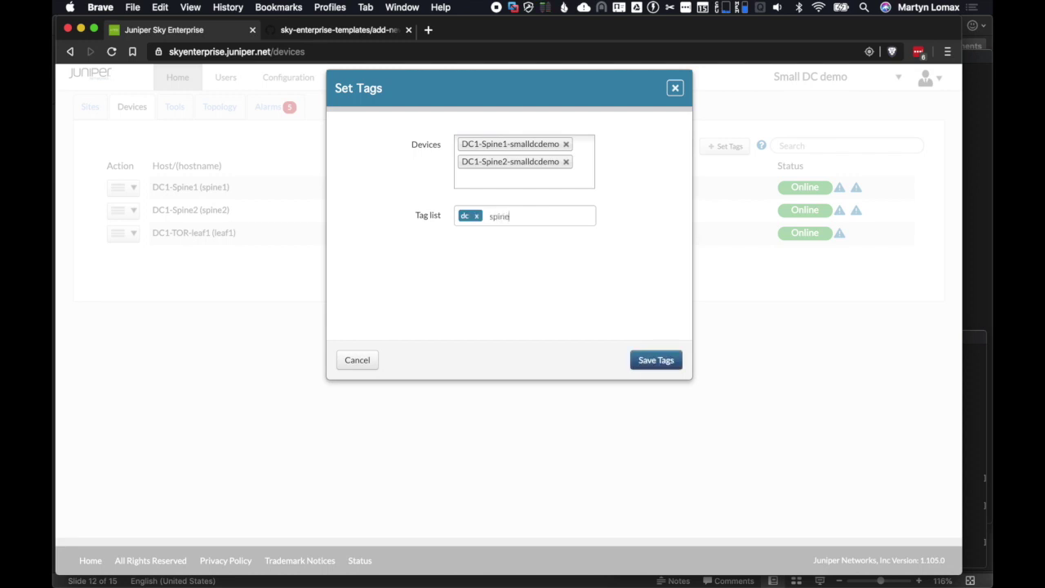
text(spine)
key(Return)
text(west-coast)
key(Return)
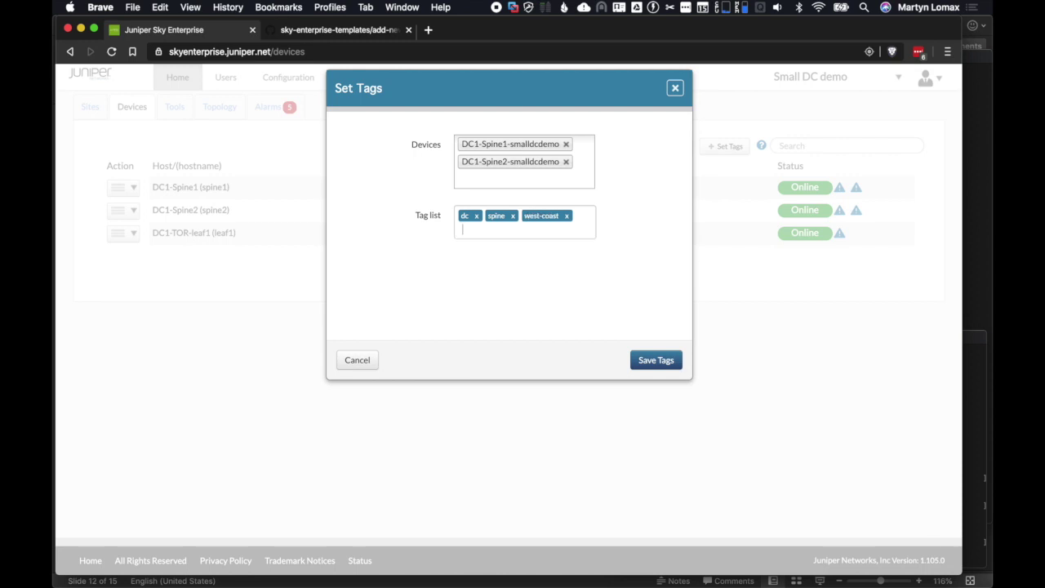
click(667, 361)
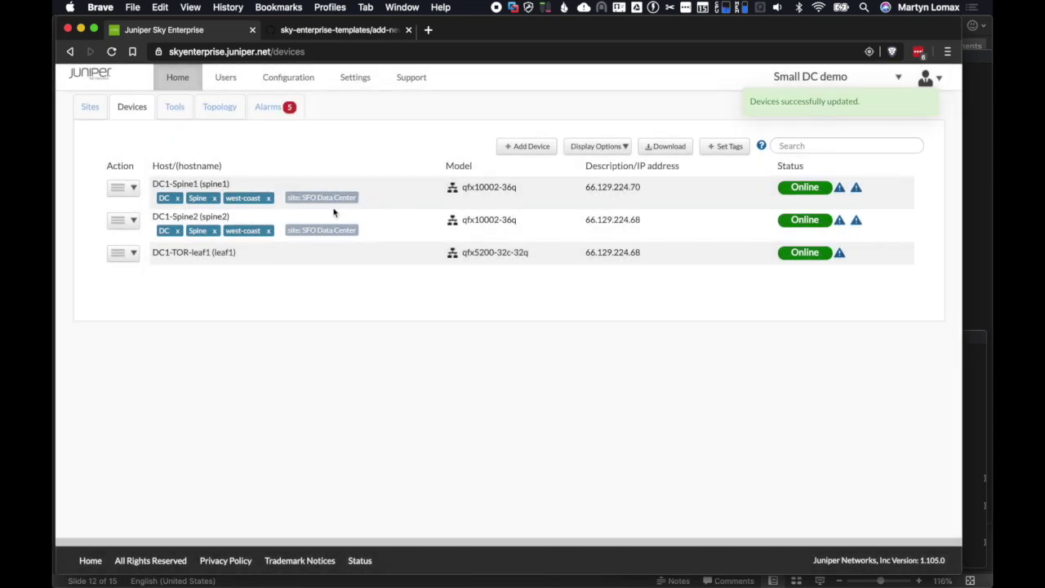
Step: Tag the DC1-TOR-leaf1 switch with leaf, DC and west-coast and save the tags
click(725, 148)
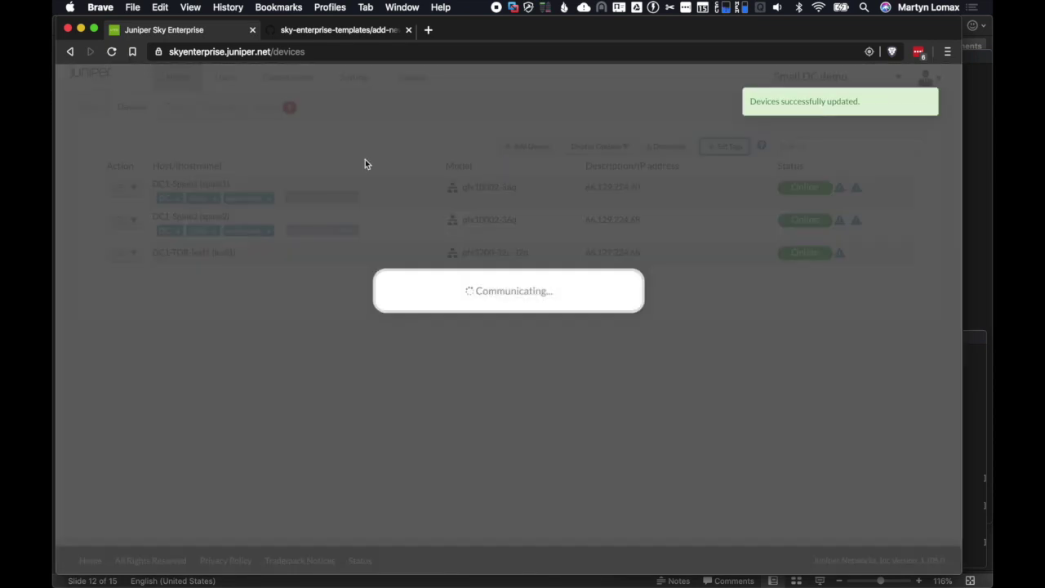
click(517, 143)
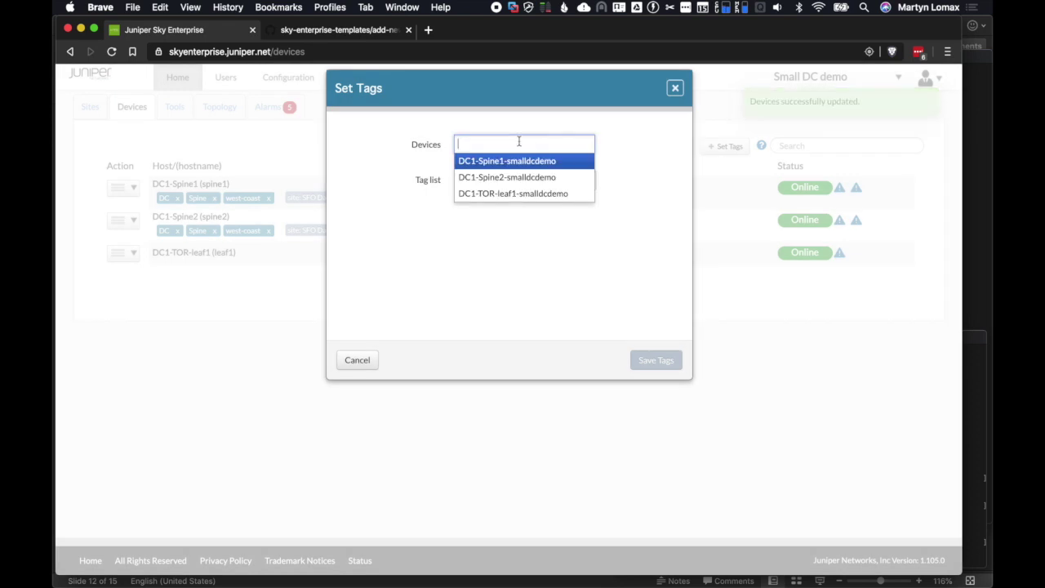
click(537, 193)
text(acce)
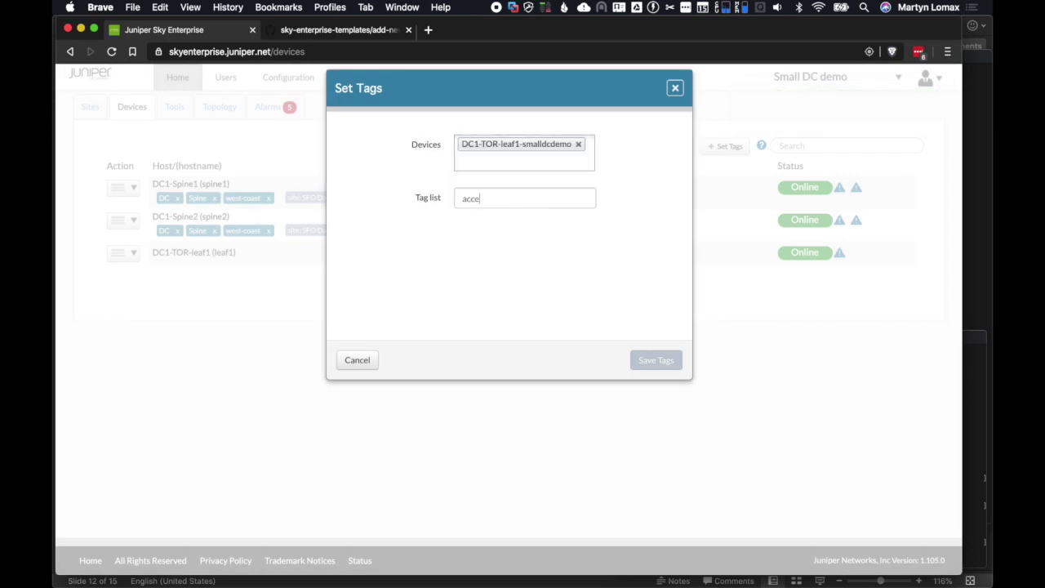
key(ctrl+a)
text(leaf)
key(Return)
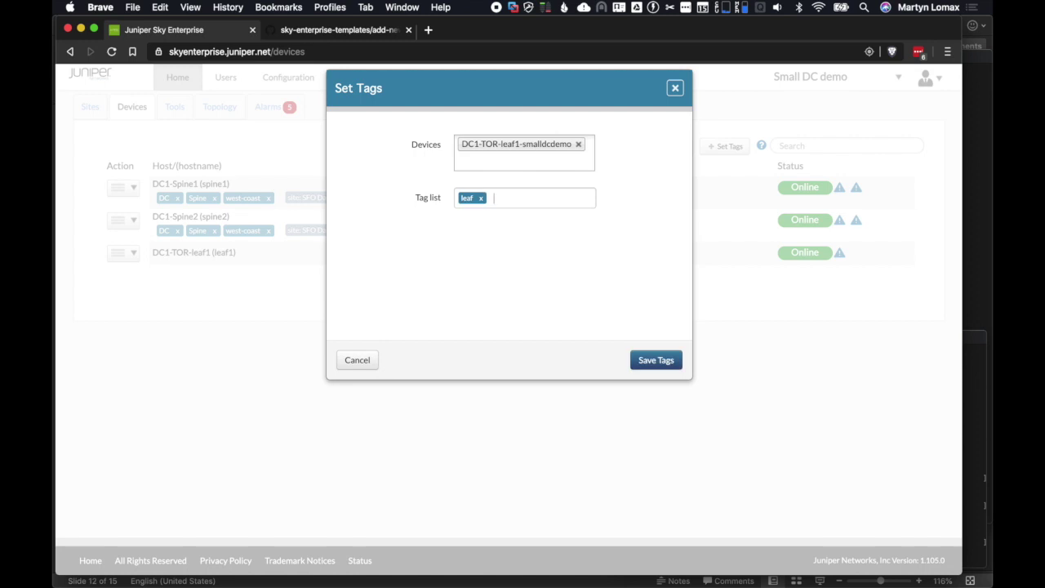
text(d)
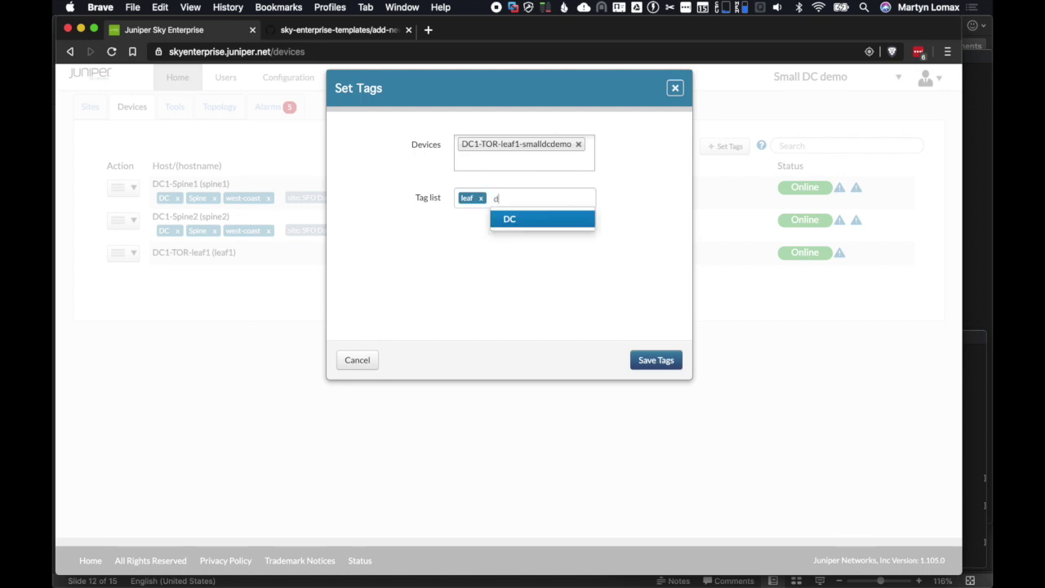
click(517, 222)
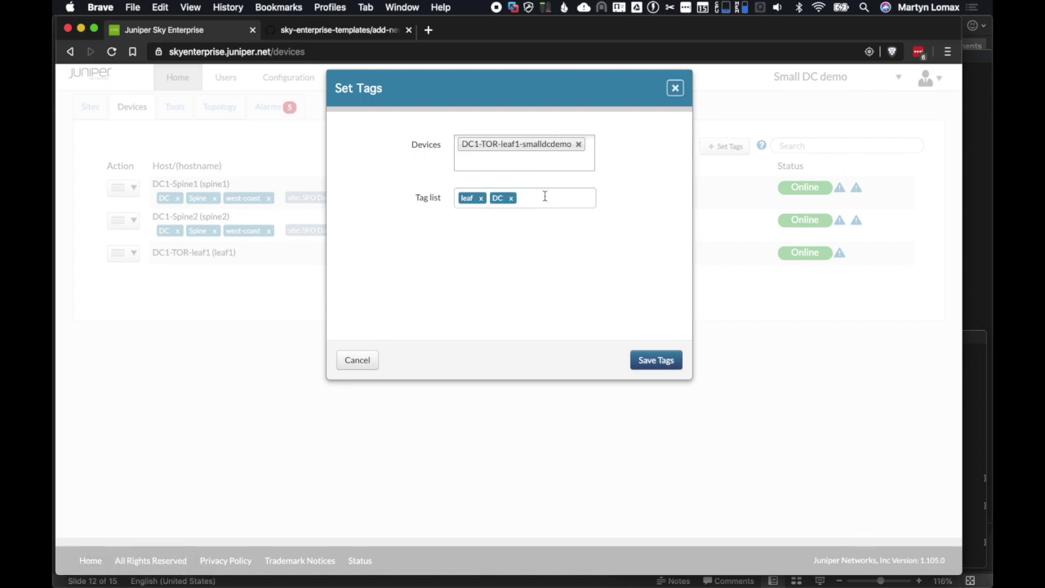
text(west)
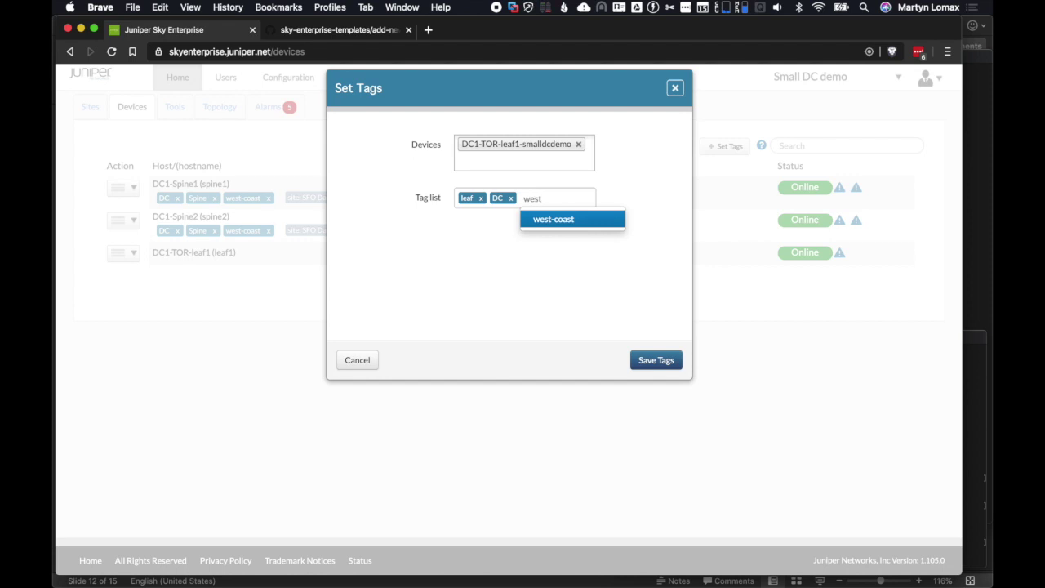
click(560, 222)
click(660, 361)
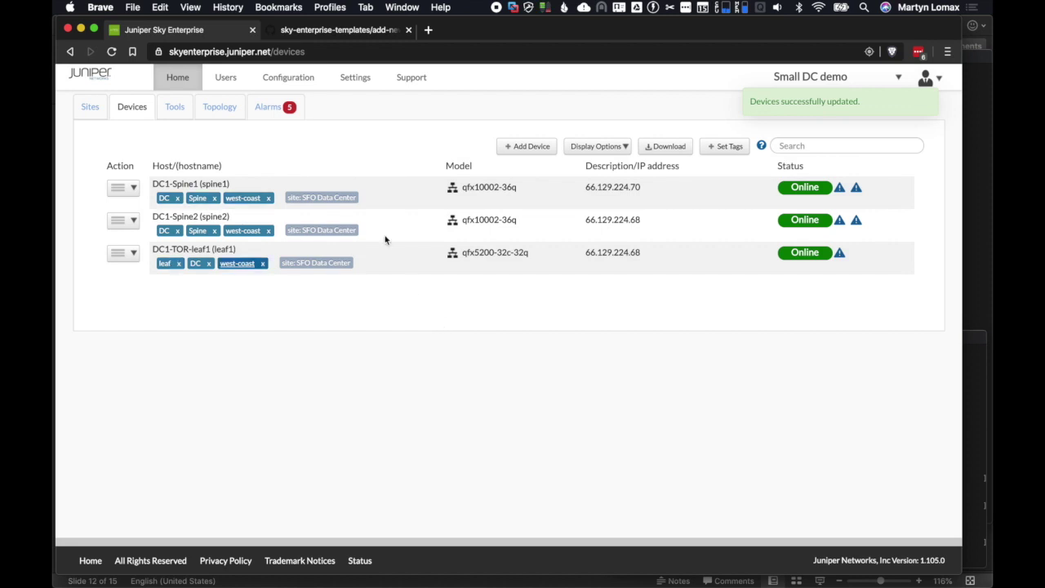
Step: Filter the device list by "leaf" and clear the filter again
click(825, 146)
text(lea)
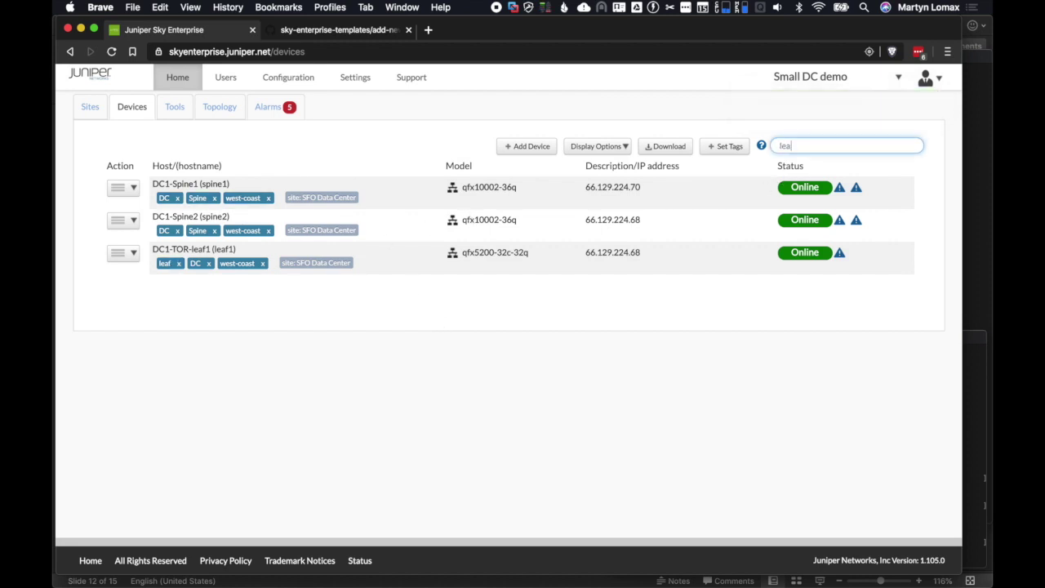
text(f)
key(Return)
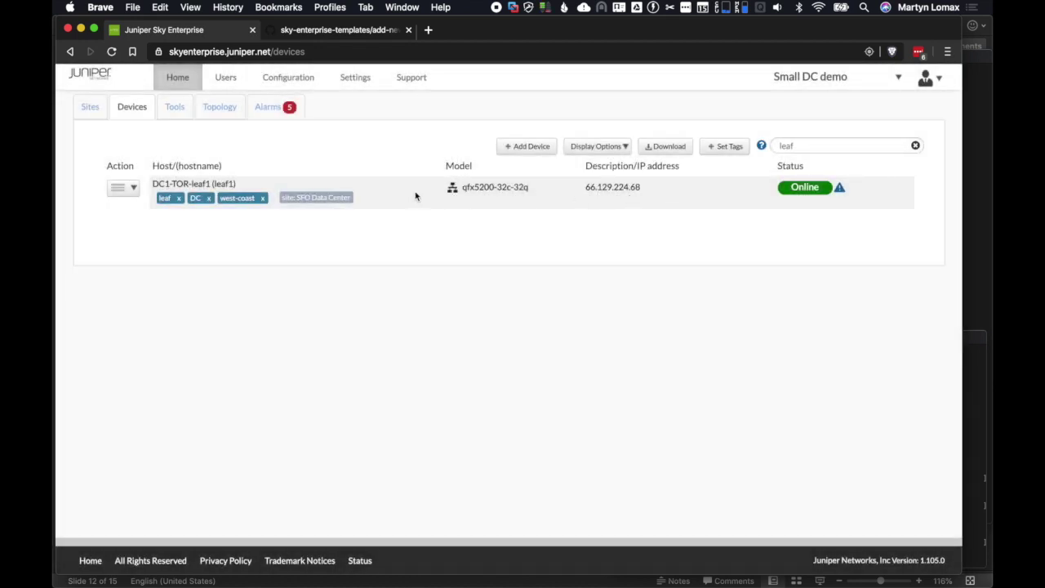
click(915, 145)
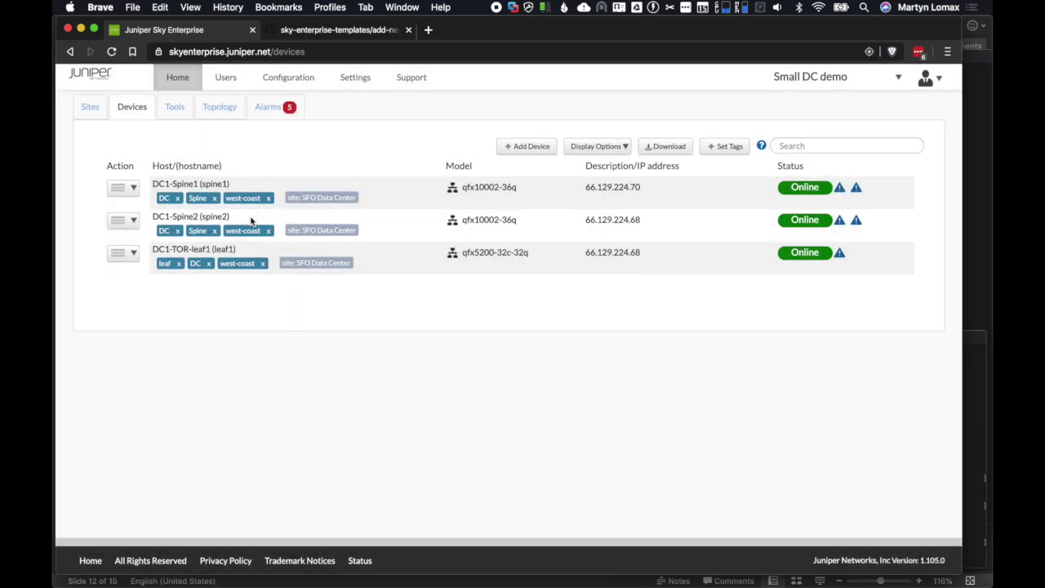
Step: Review the tenant's alarms and the actions offered for the DC1-Spine1 and missing rescue configuration alarms, and return to the device list
click(281, 112)
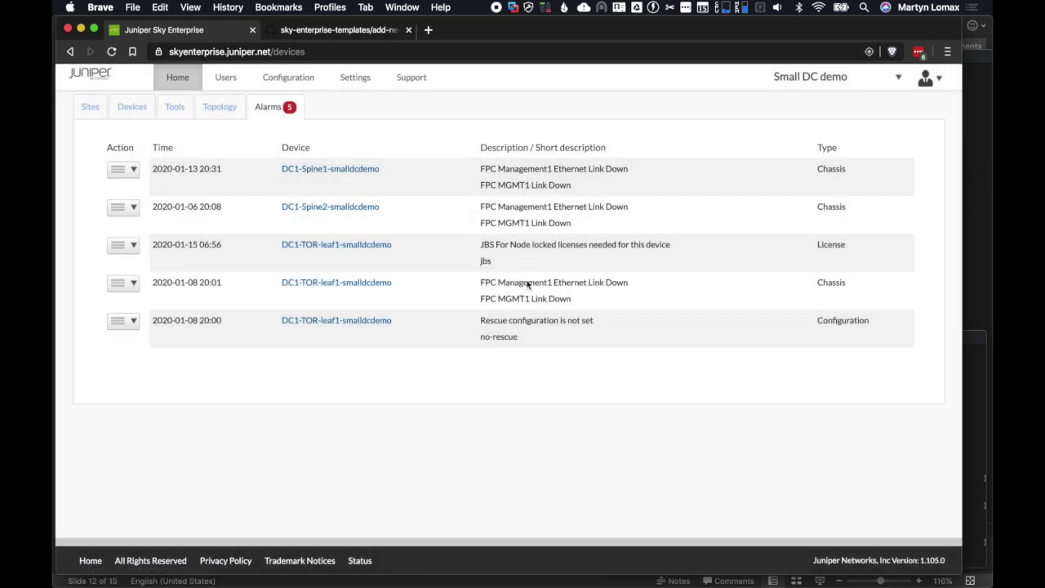
click(133, 169)
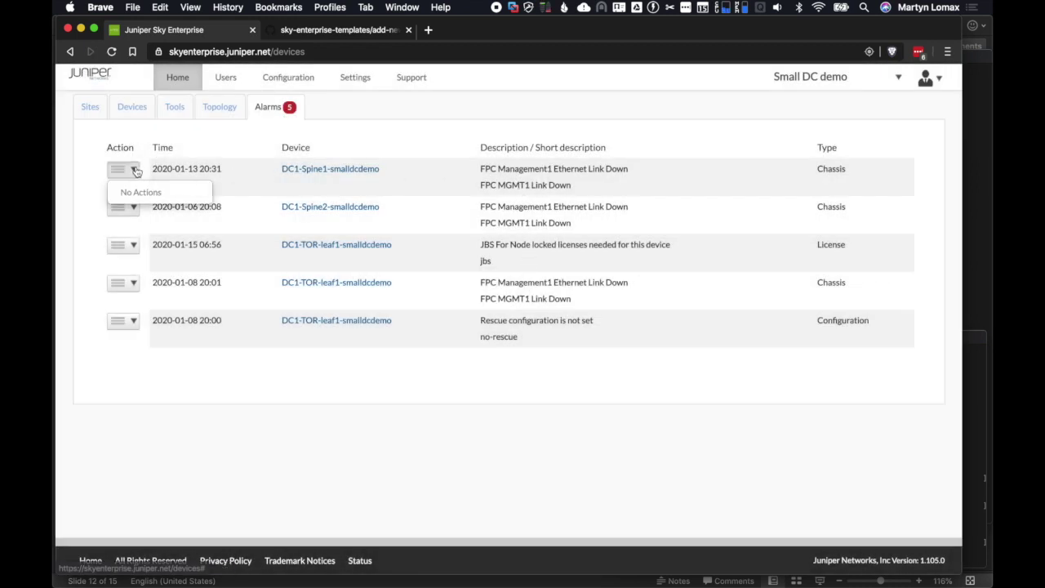
click(192, 155)
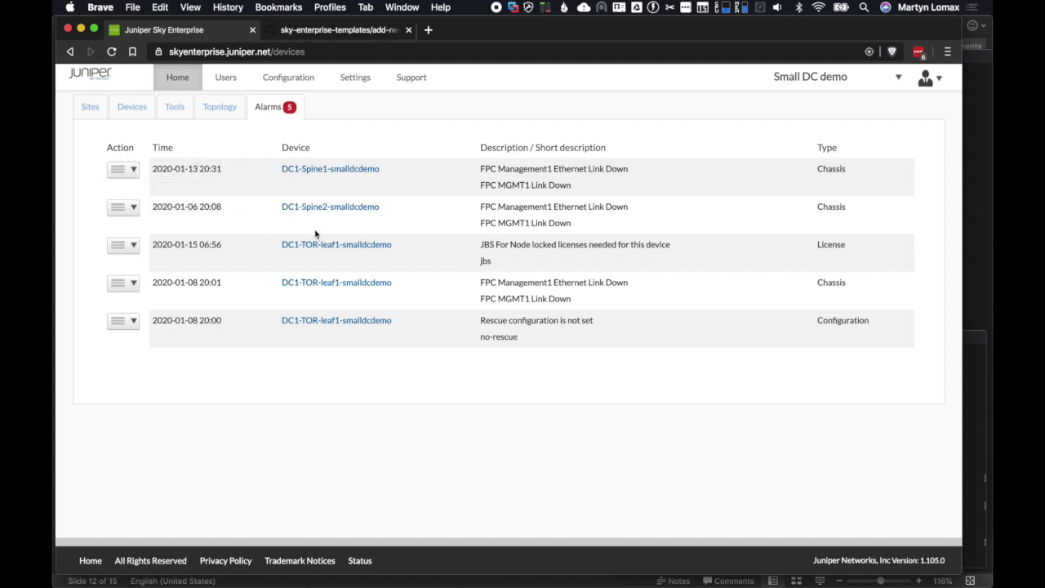
click(128, 326)
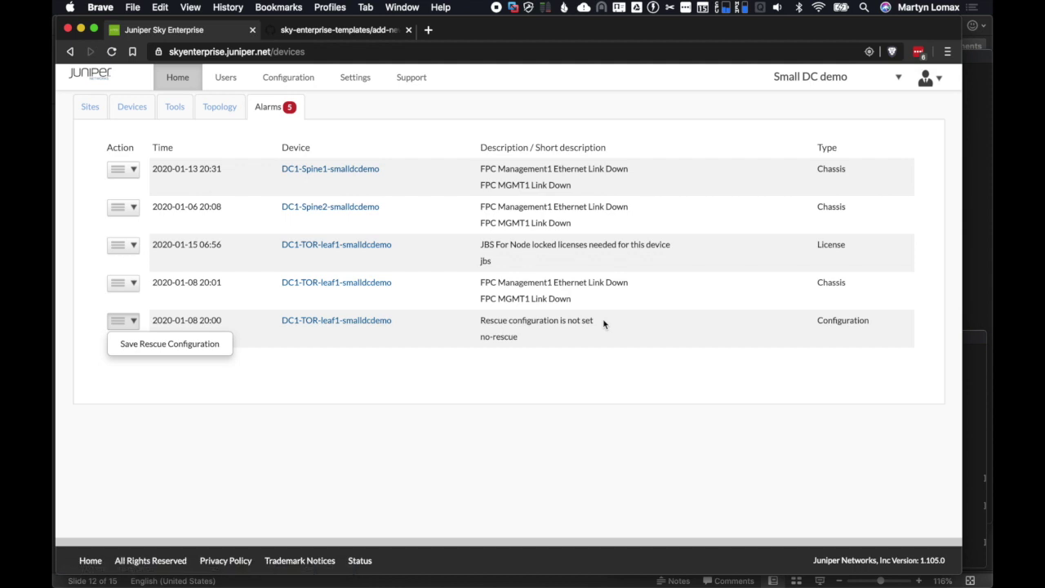
click(651, 254)
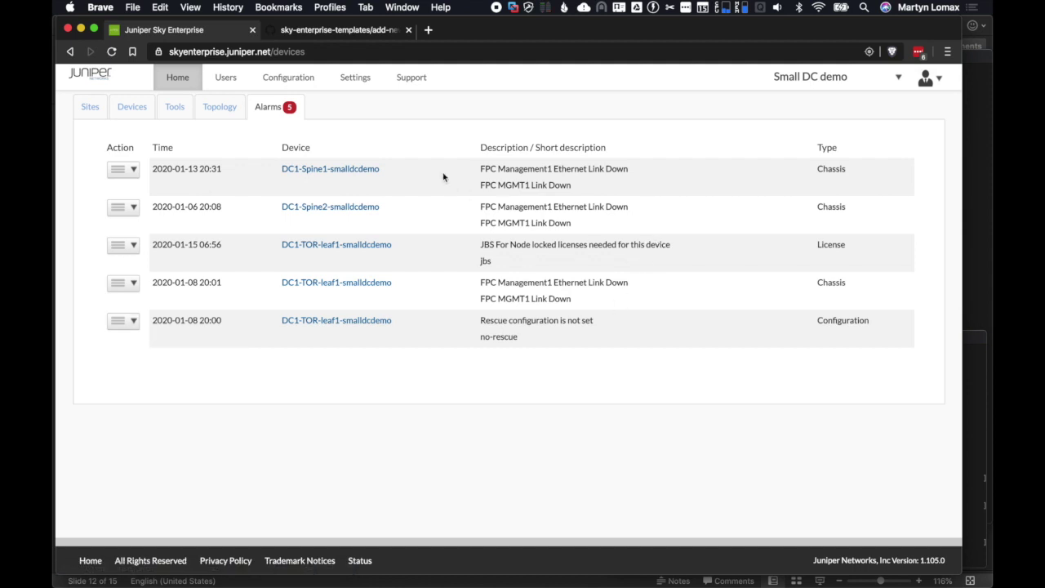
click(136, 109)
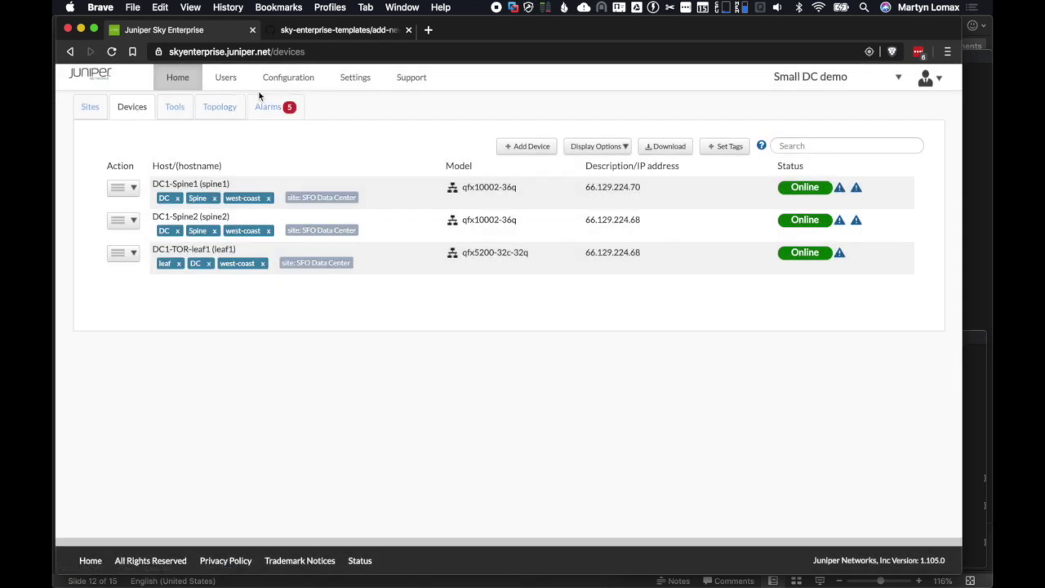
Step: Look through the bulk update templates in the tenant's configuration area
click(291, 79)
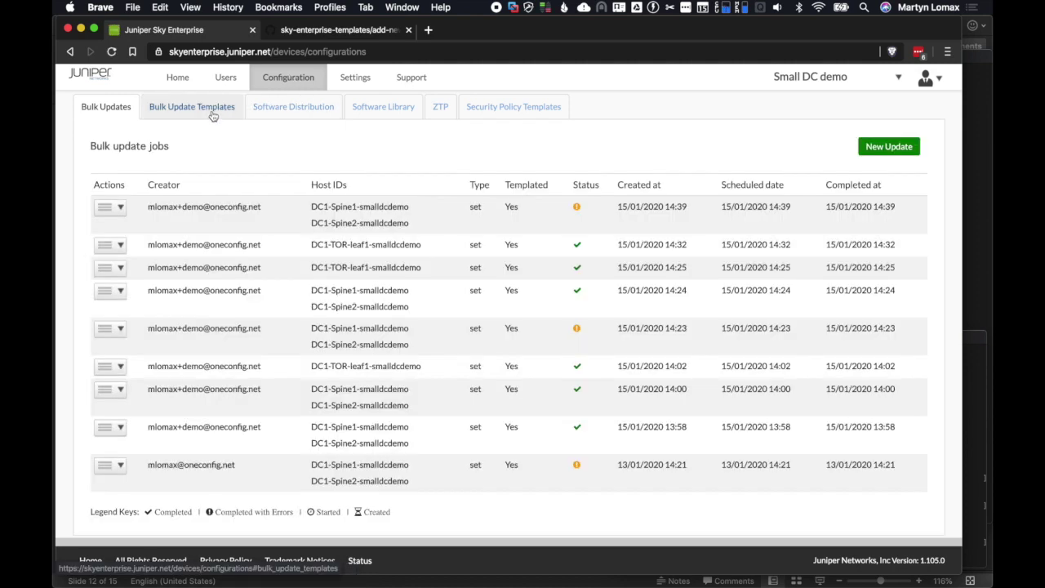
click(211, 113)
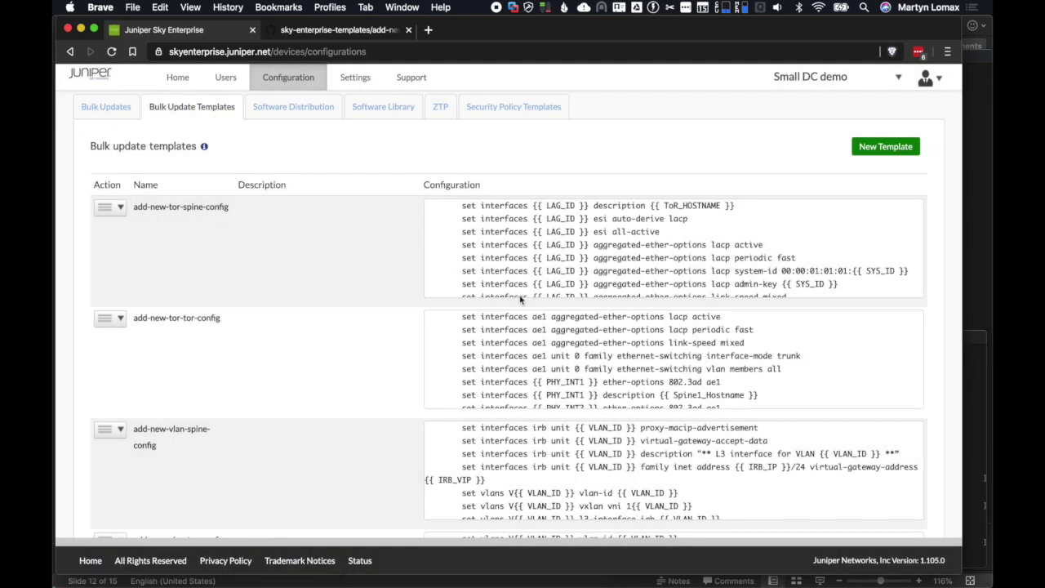
scroll(300, 357, down, 5)
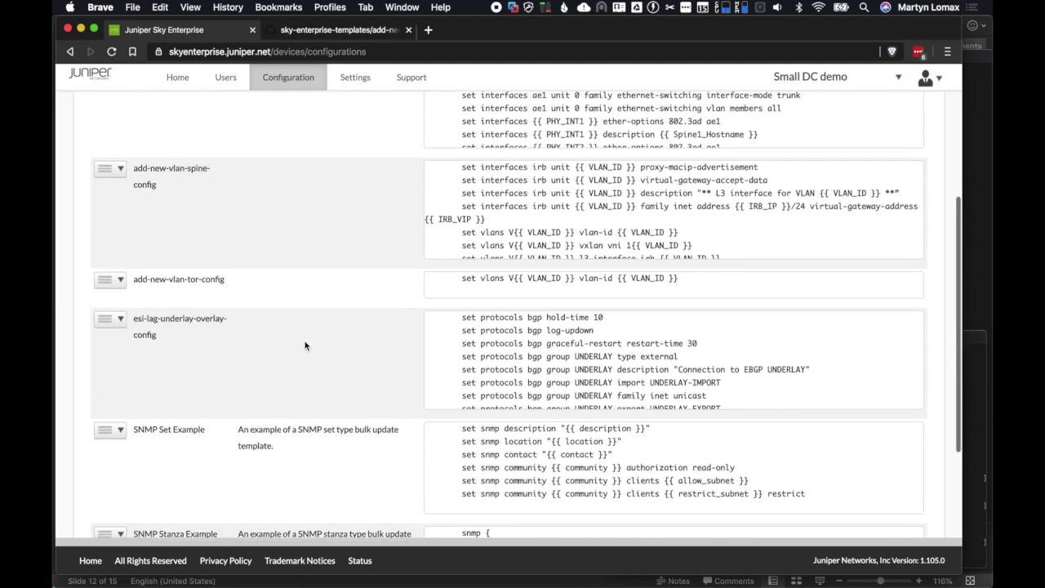
scroll(305, 345, up, 5)
Step: Switch to the sky-enterprise-templates repository on GitHub and open add-new-tor-spine-config in the bulk-update/esi-lag folder
click(347, 33)
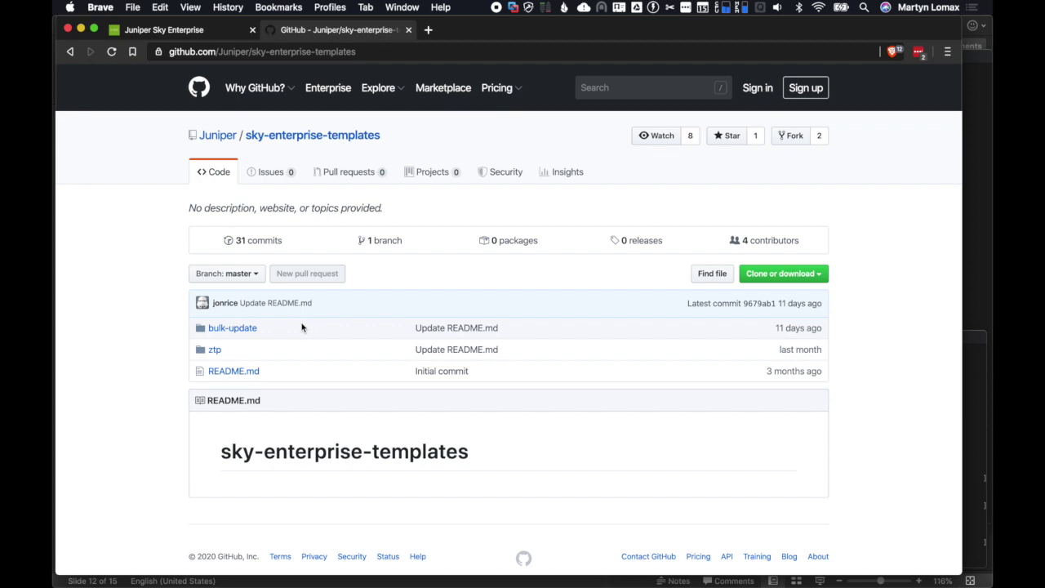
click(237, 330)
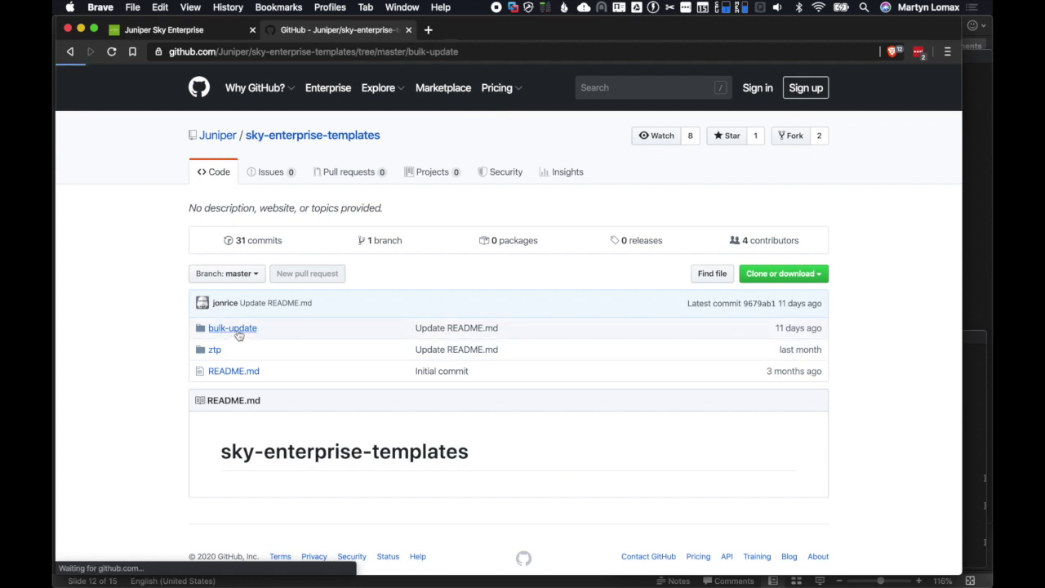
click(223, 285)
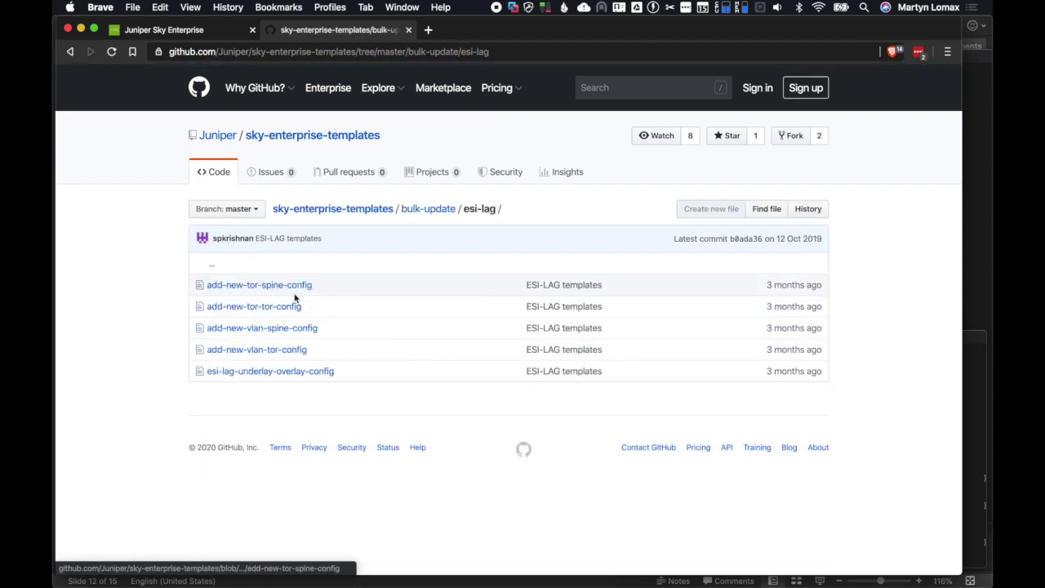
click(300, 287)
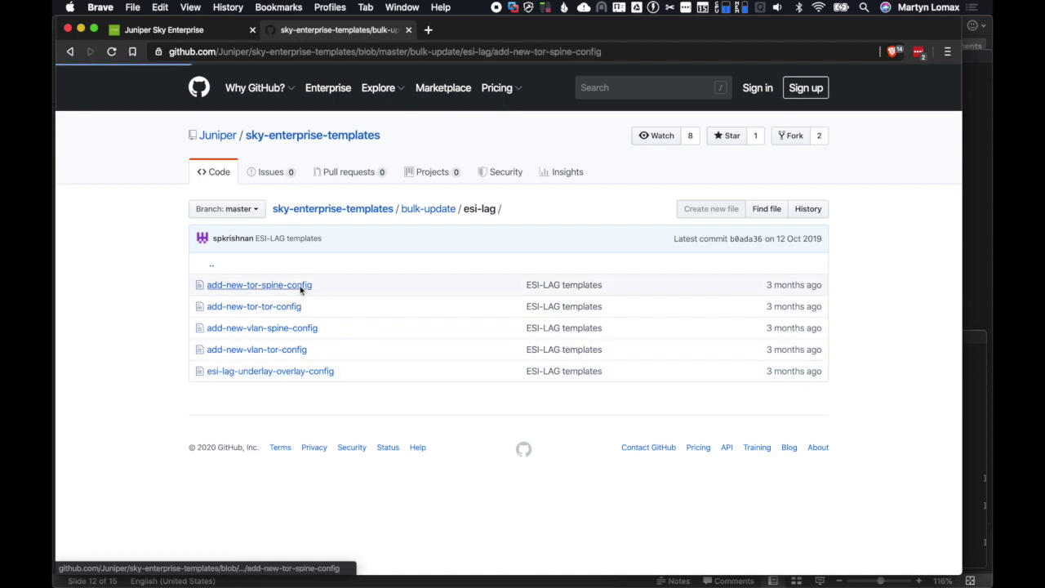
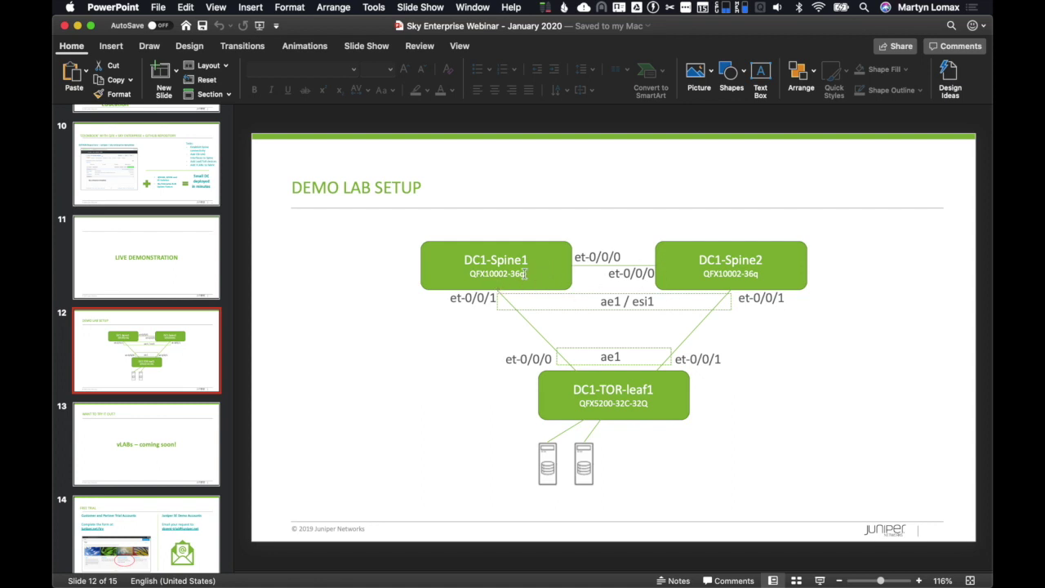
Step: Switch to Sky Enterprise in Brave, start a new bulk update and open its device selection
key(super+Tab)
click(124, 109)
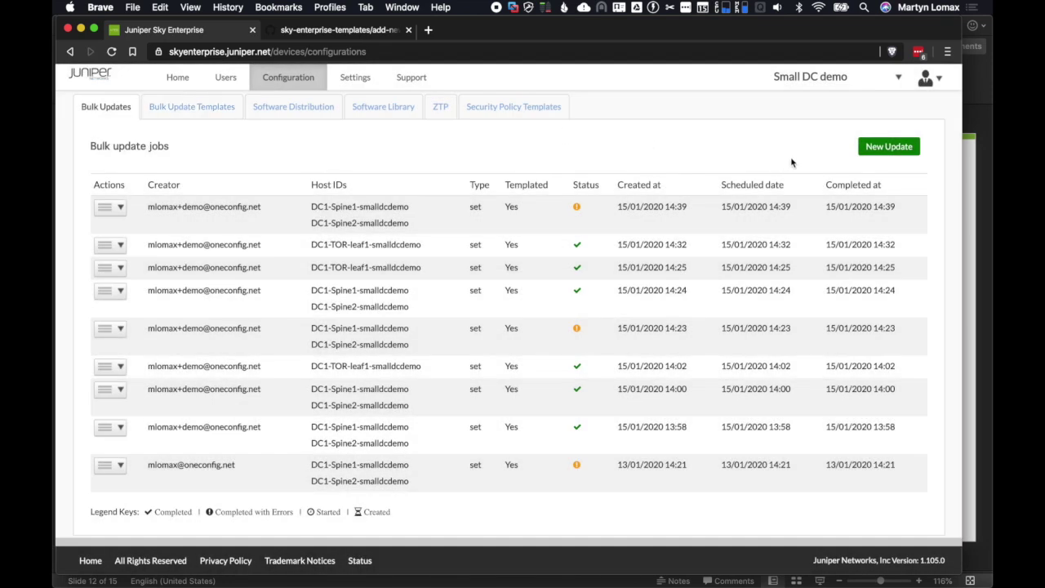
click(869, 155)
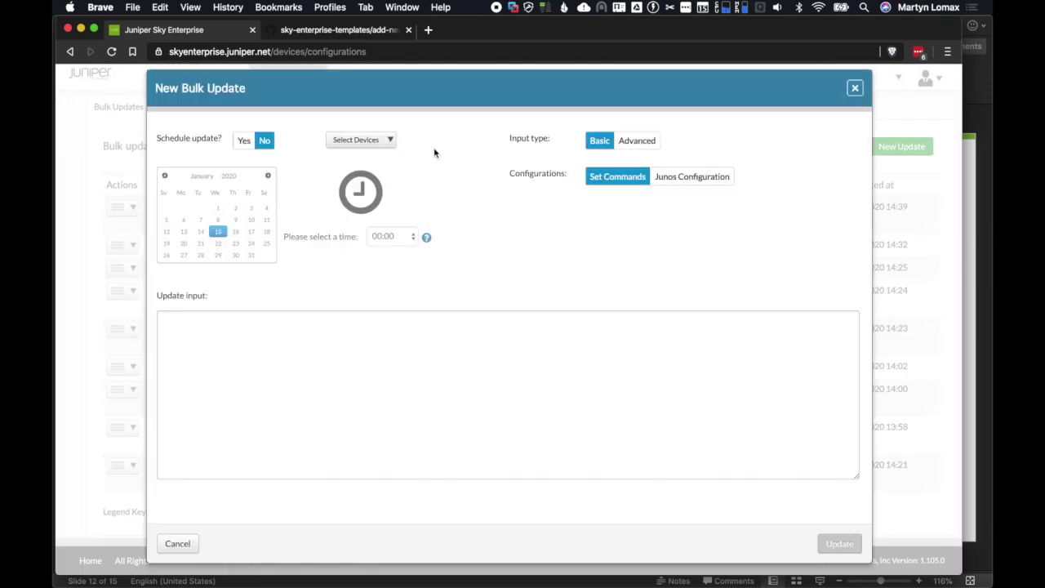
click(382, 141)
click(398, 184)
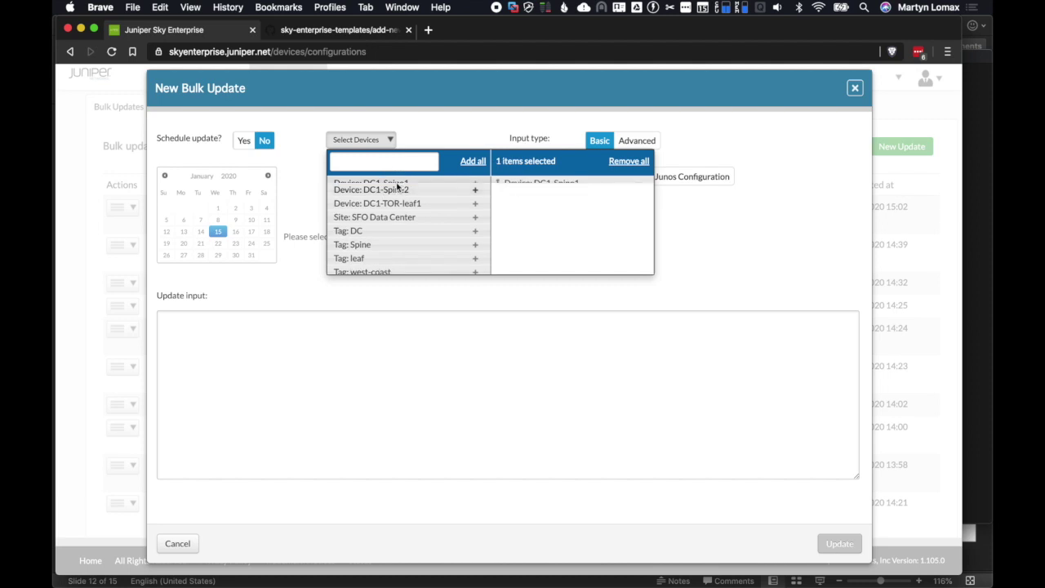
click(397, 184)
click(640, 185)
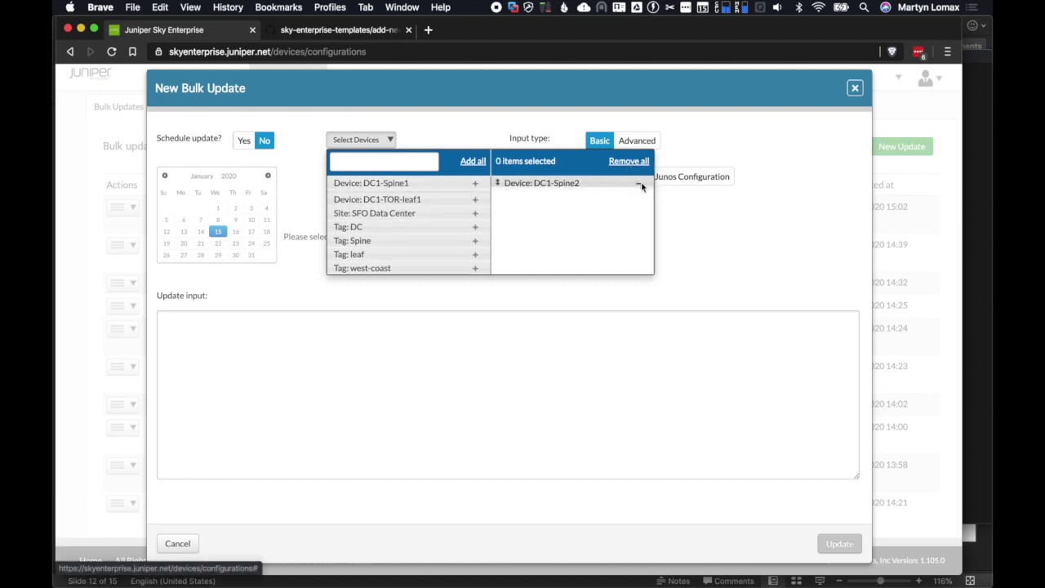
click(641, 184)
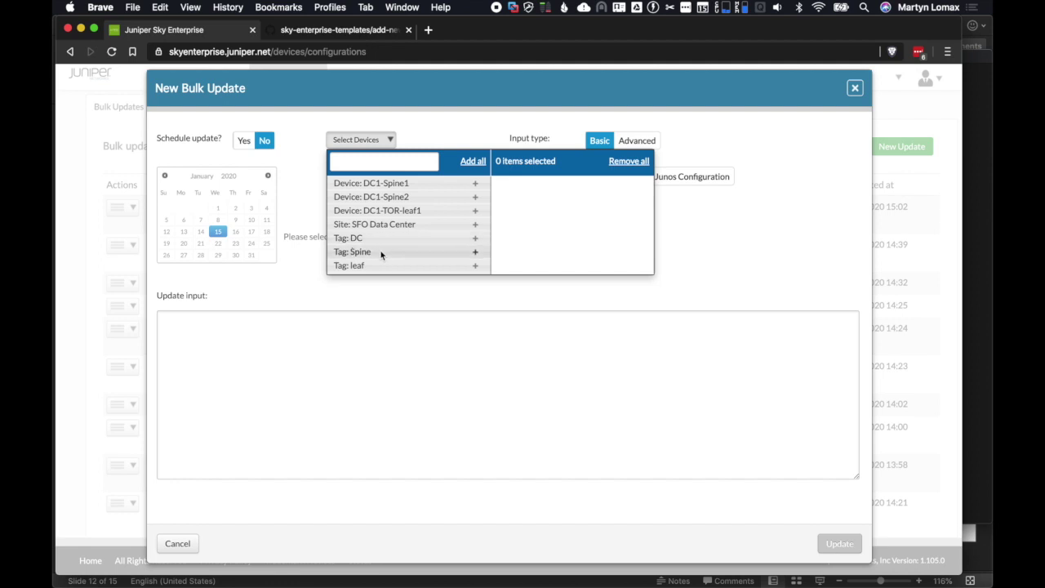
Step: Target the bulk update at the Spine and west-coast tags
scroll(380, 254, down, 1)
click(382, 240)
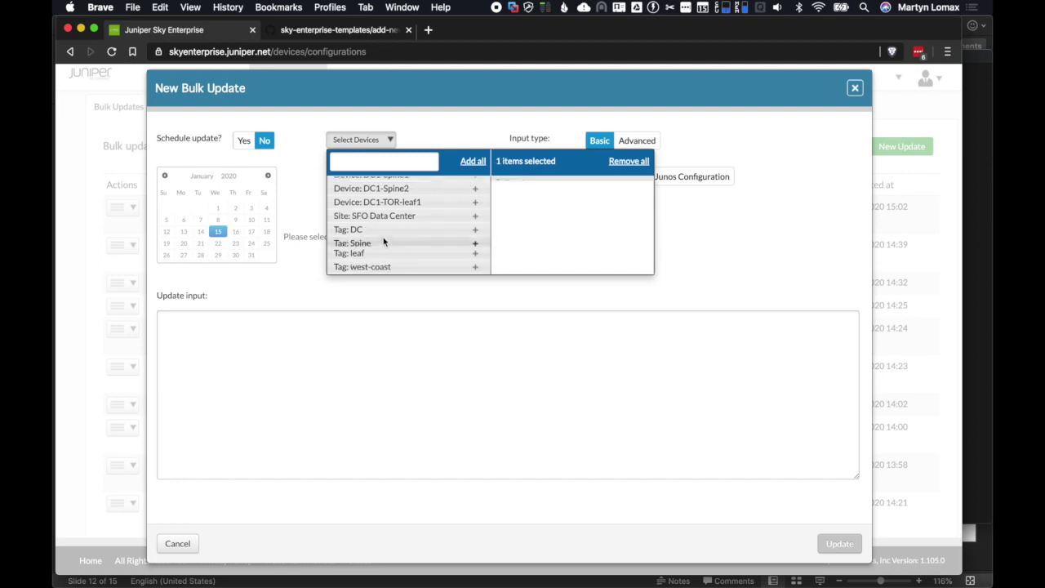
click(408, 266)
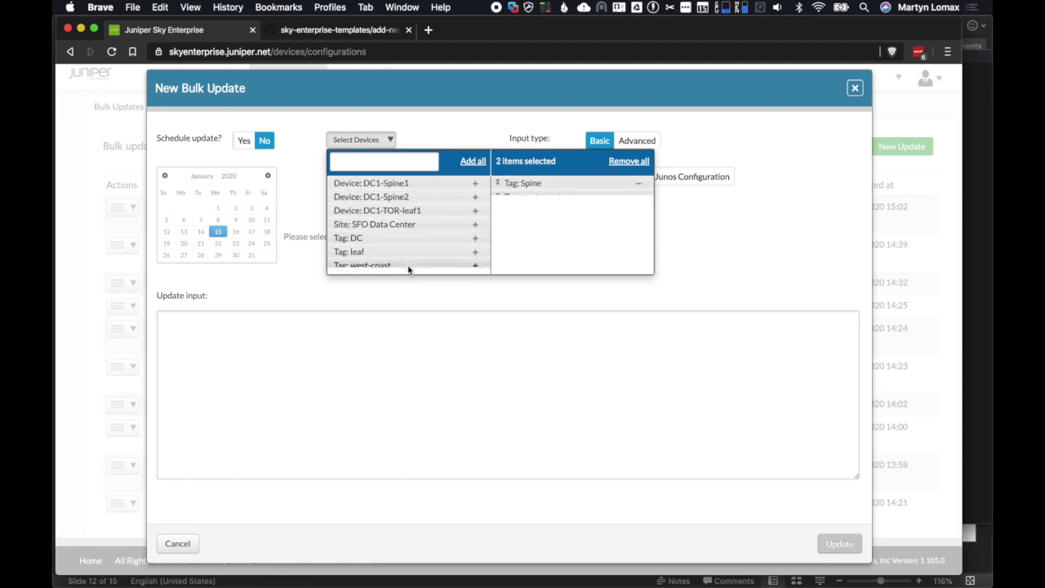
click(710, 219)
Step: Set the input type to Advanced and remove the west-coast tag from the update's targets
click(641, 141)
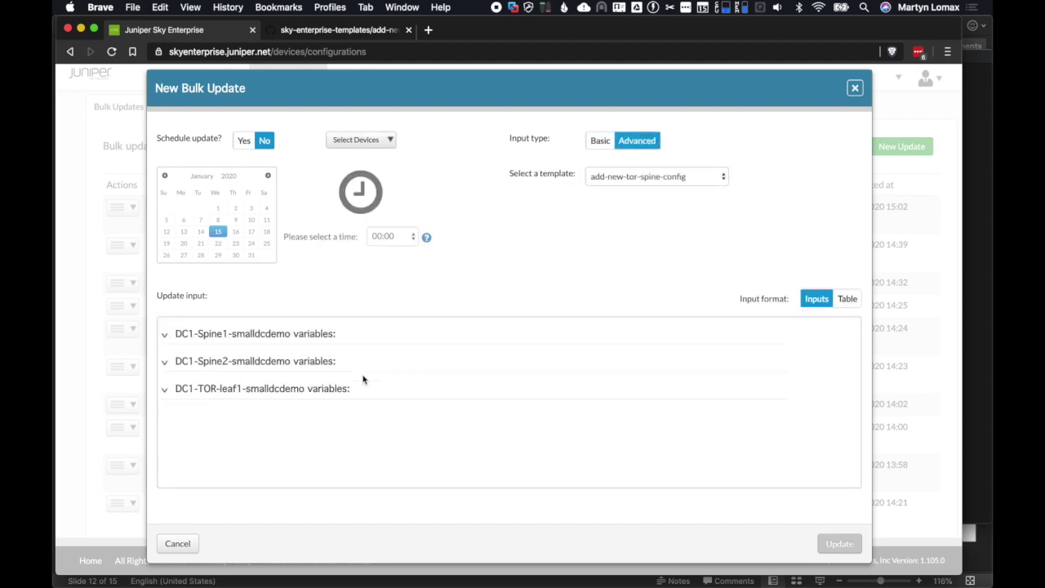
click(388, 142)
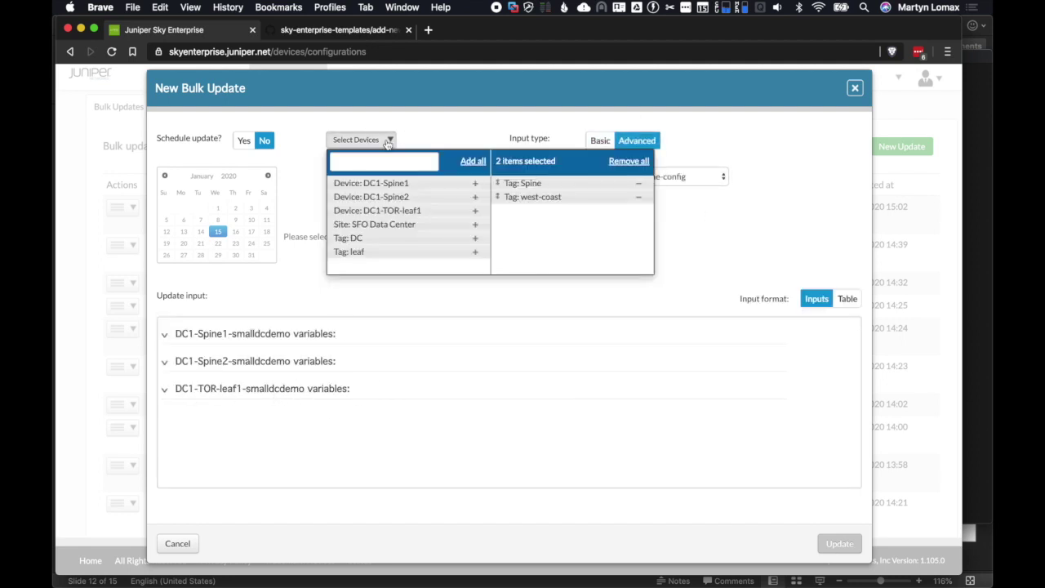
click(639, 197)
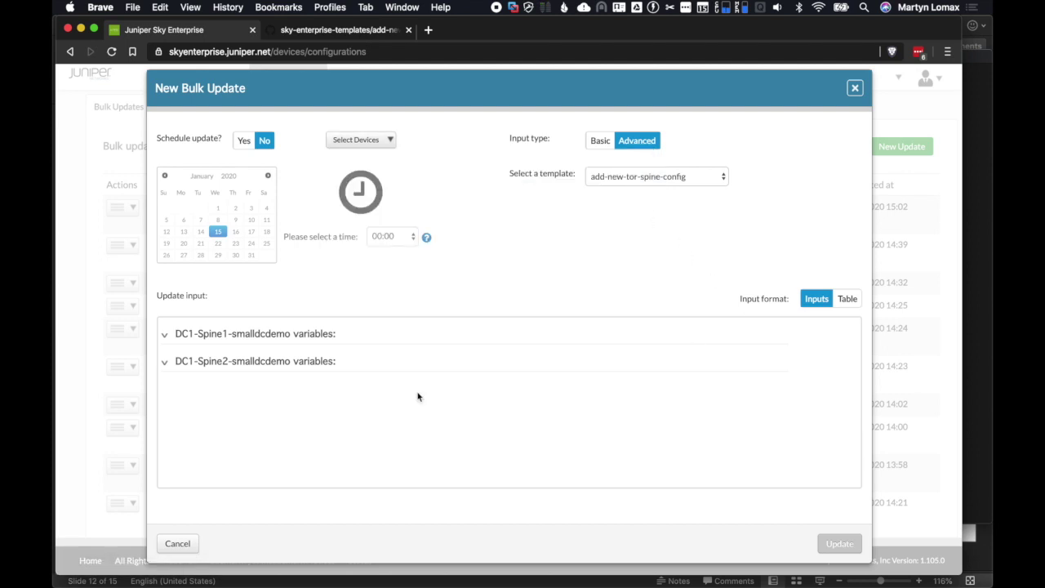
Step: Choose the esi-lag-underlay-overlay-config template and show its variables for the spines in table format
click(290, 334)
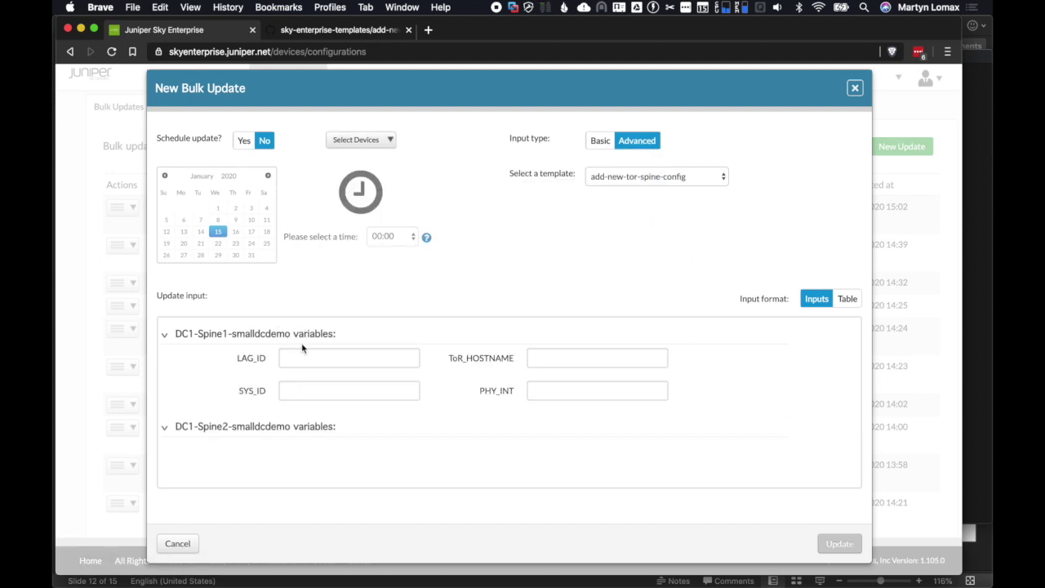
click(636, 176)
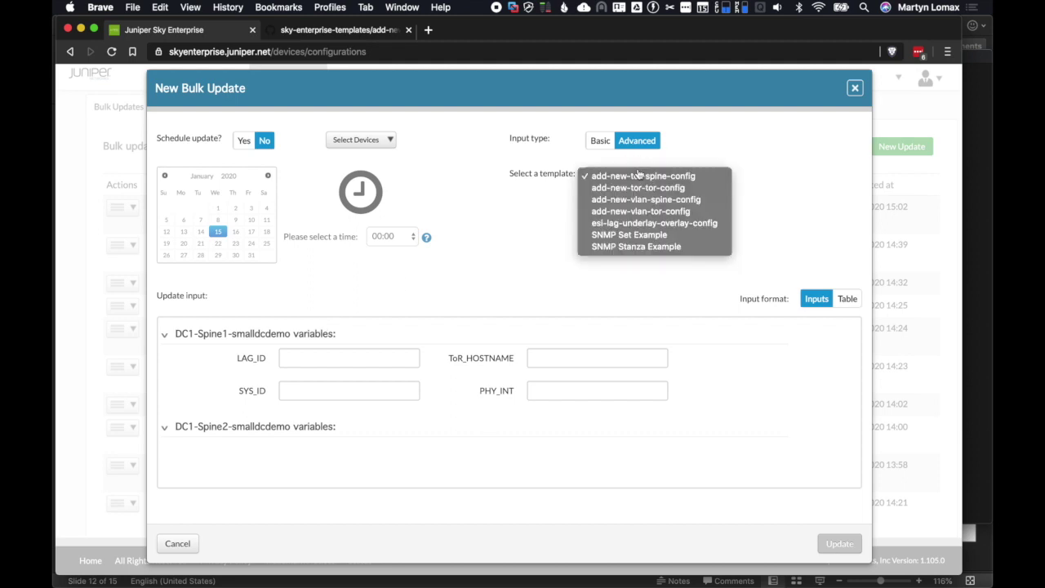
click(653, 223)
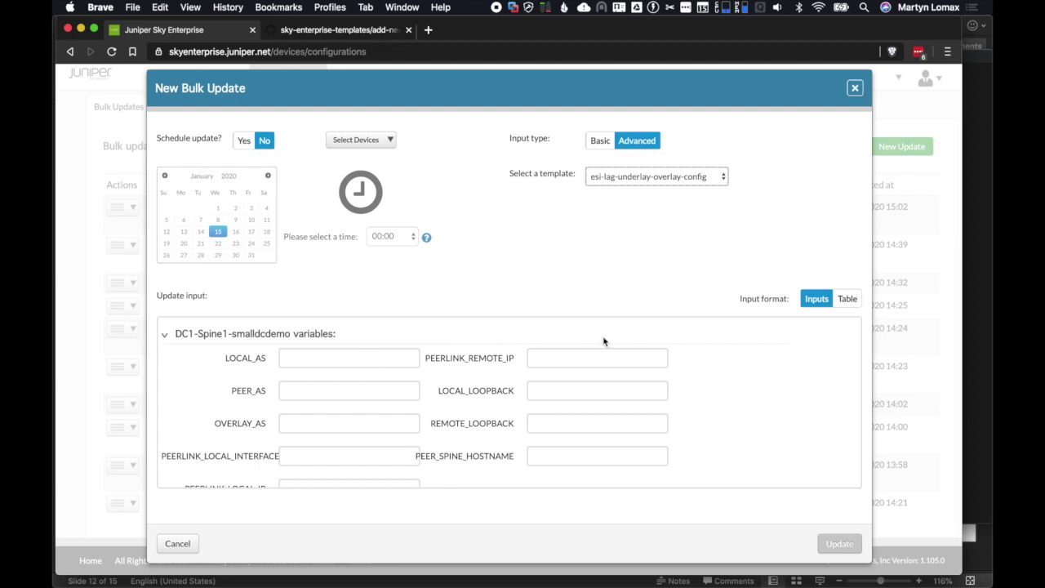
click(847, 299)
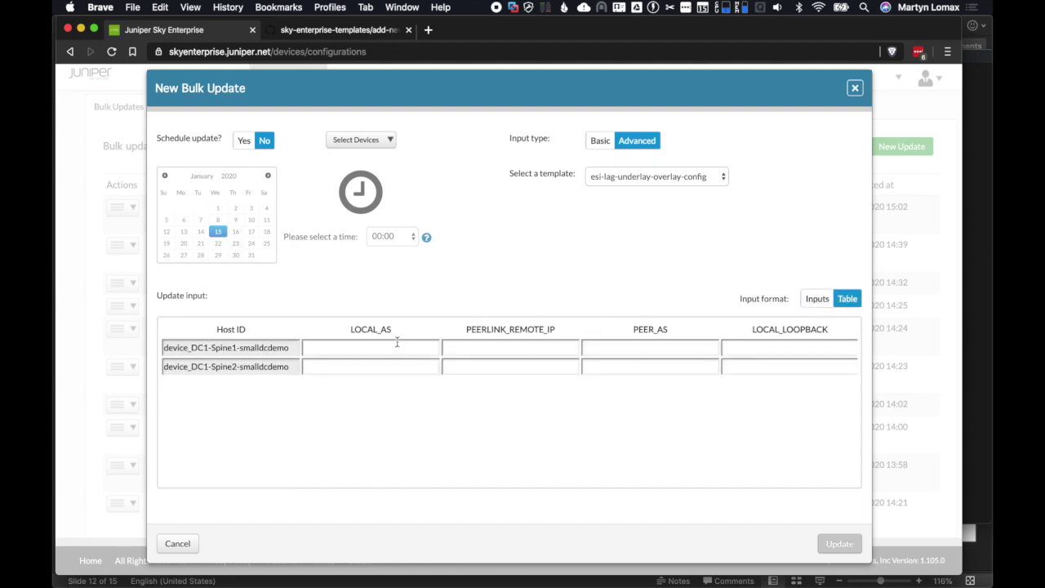
Step: Copy 172.16.0.2 from small-dc-demo.txt in Terminal, and in Brave set LOCAL_AS to 65001 for DC1-Spine1 and 65002 for DC1-Spine2
click(984, 176)
double_click(849, 106)
key(super+c)
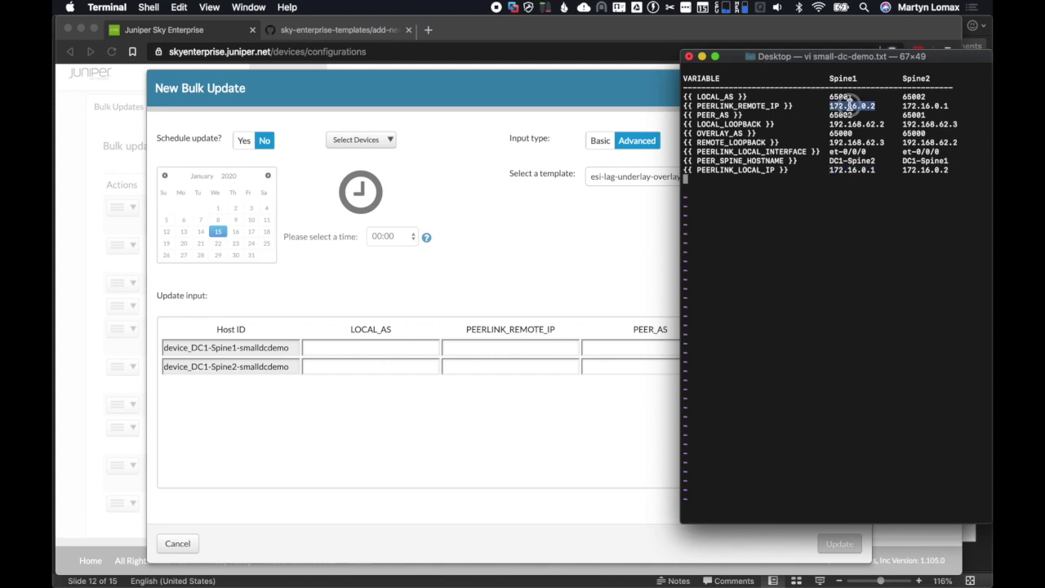
click(399, 352)
click(398, 351)
text(65001)
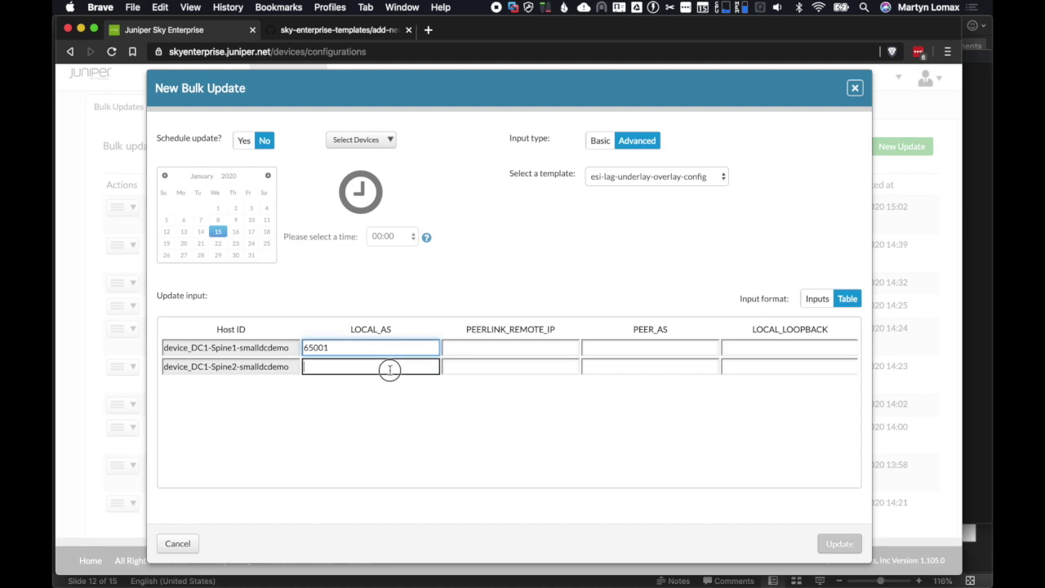
click(390, 366)
text(65002)
Step: Set PEERLINK_REMOTE_IP to 172.16.0.2 for Spine1 and 172.16.0.1 for Spine2, and PEER_AS to 65002 and 65001 respectively
click(465, 351)
key(super+v)
click(473, 367)
key(super+v)
click(610, 352)
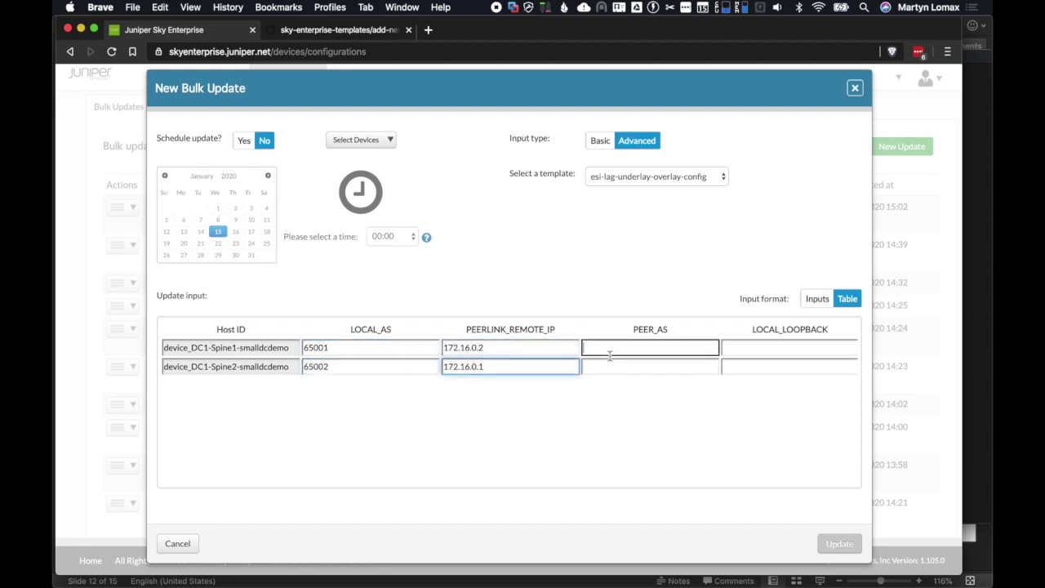
click(623, 374)
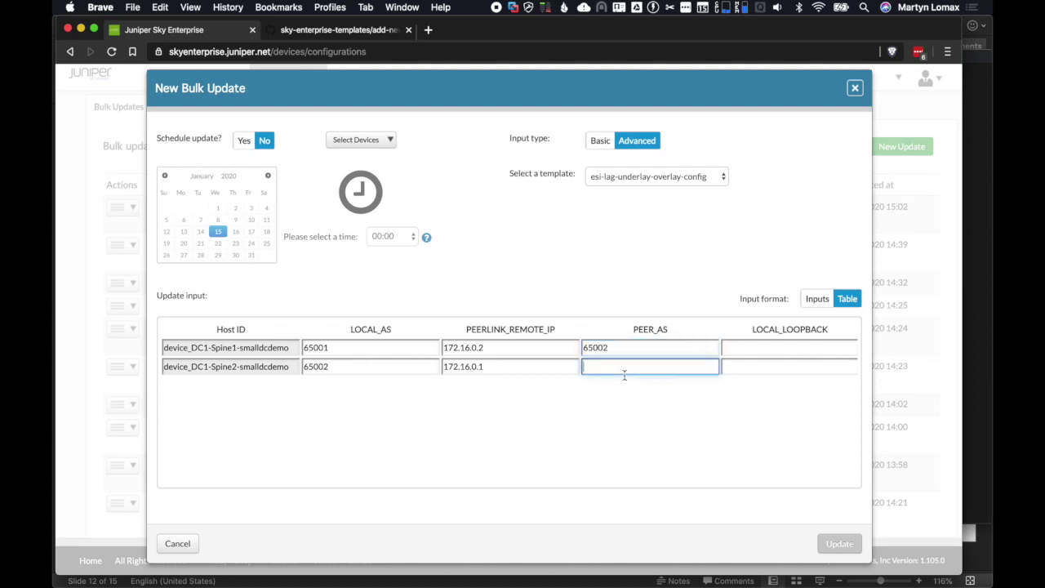
Step: Set LOCAL_LOOPBACK to 172.16.0.1 for Spine1 and 172.16.0.2 for Spine2
click(758, 349)
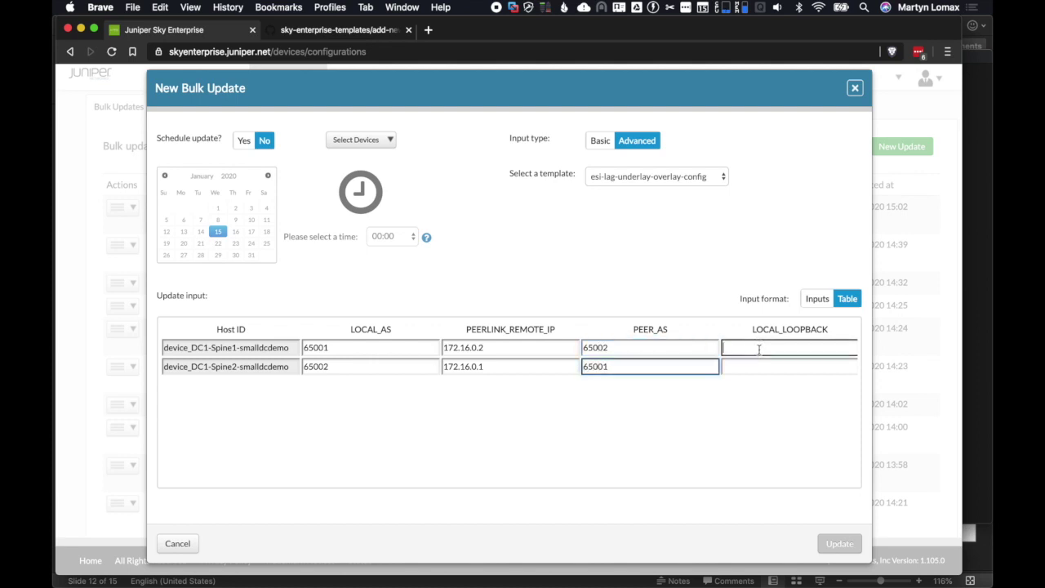
scroll(759, 350, right, 2)
key(super+v)
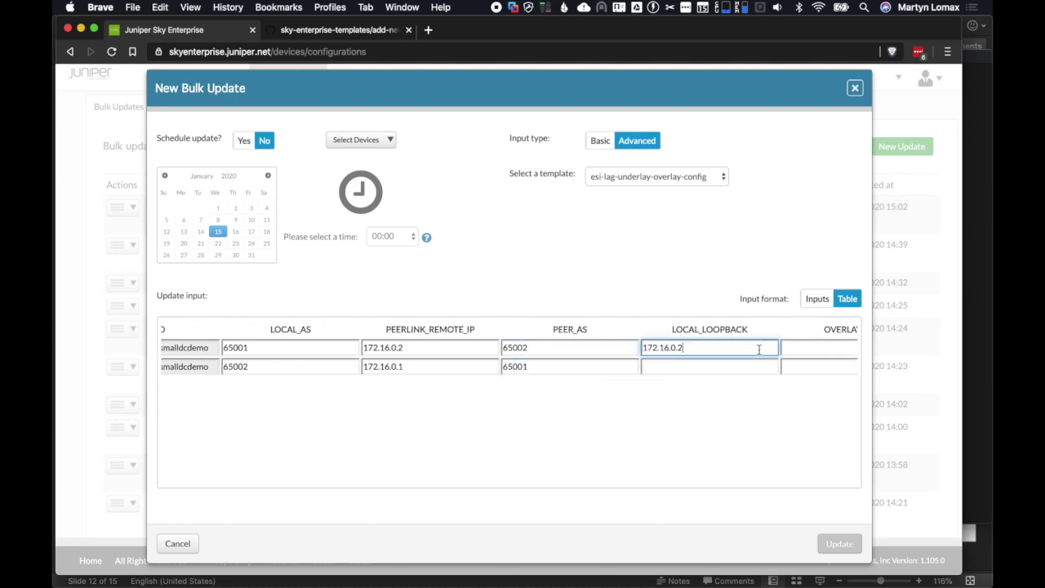
click(747, 371)
key(super+v)
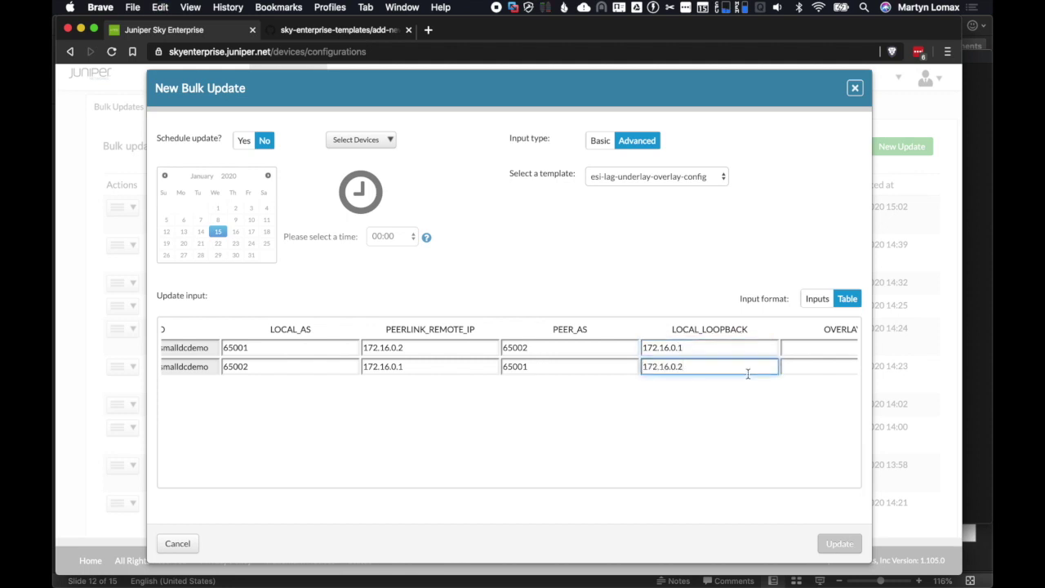
Step: Set OVERLAY_AS to 65000 for both spines
scroll(747, 373, right, 3)
click(707, 347)
text(6500)
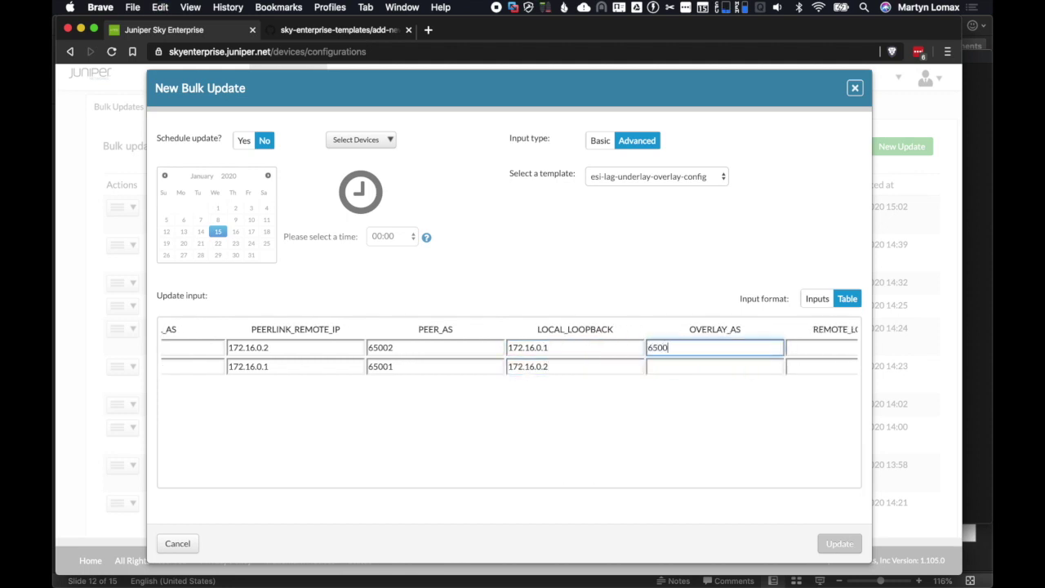
click(742, 366)
text(65000)
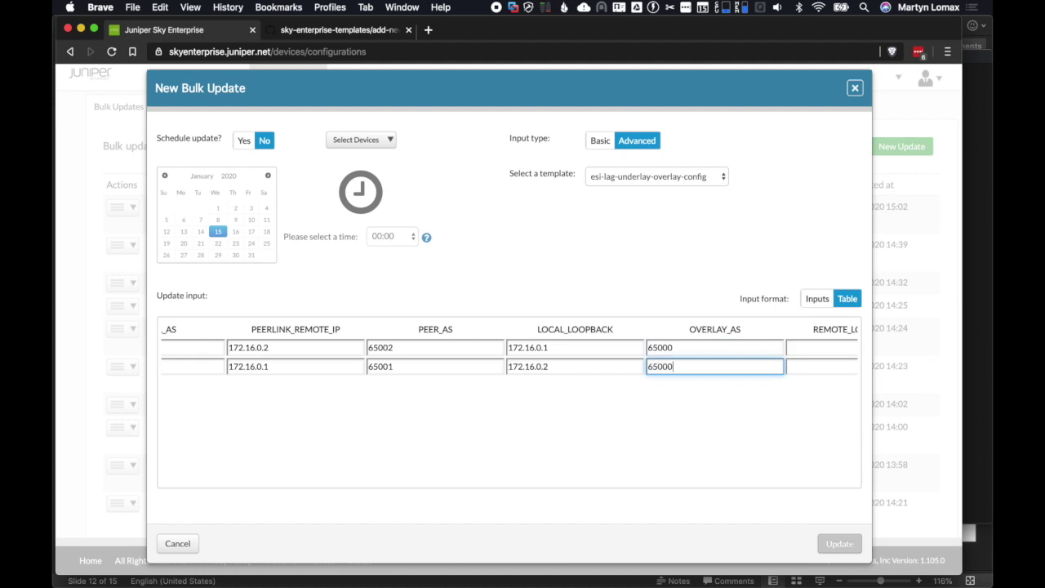
Step: Fill in REMOTE_LOOPBACK as 172.16.0.2 for both spines
scroll(743, 343, right, 3)
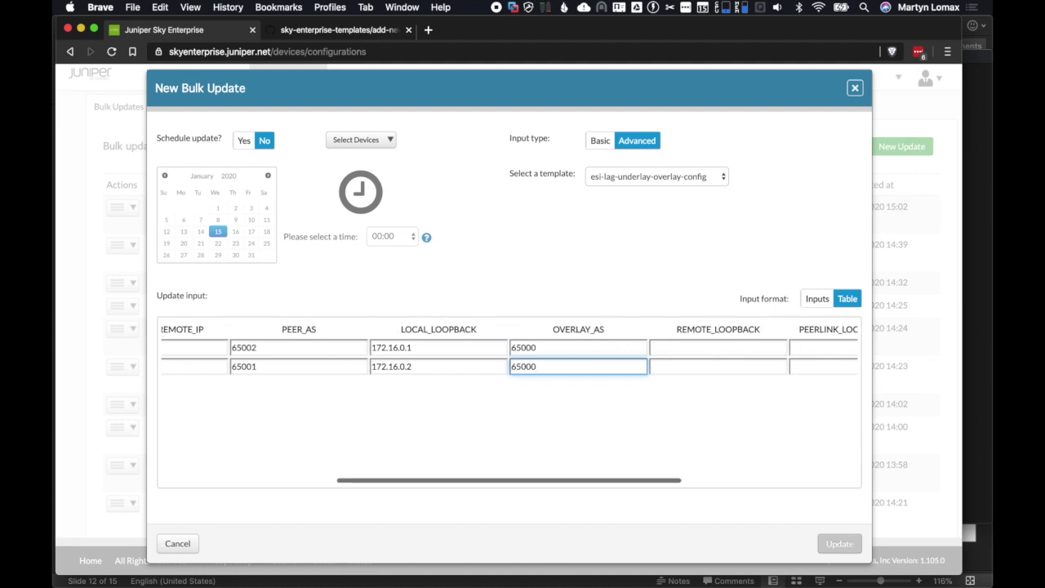
click(742, 351)
key(super+v)
click(712, 369)
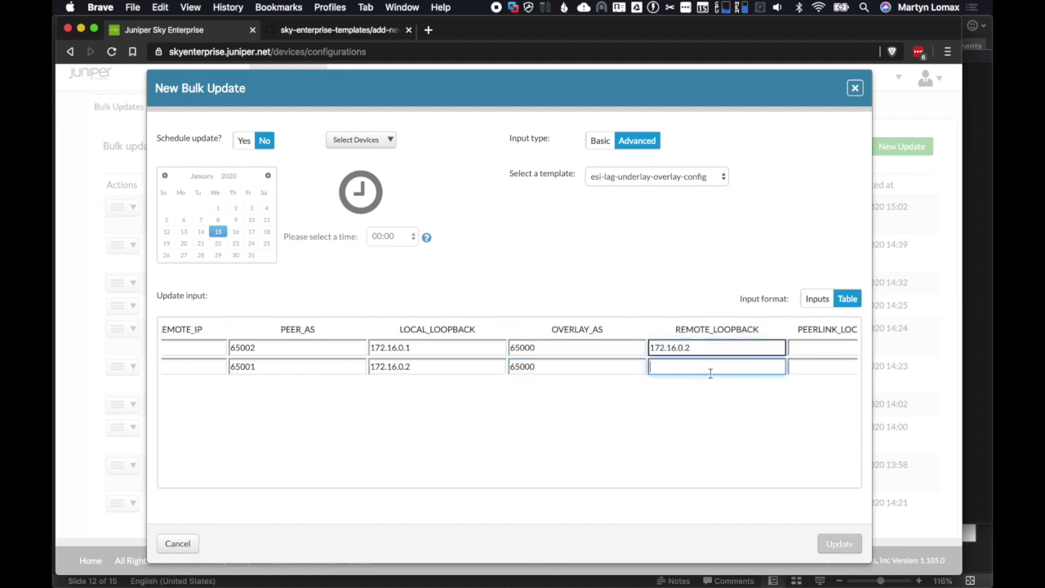
key(super+v)
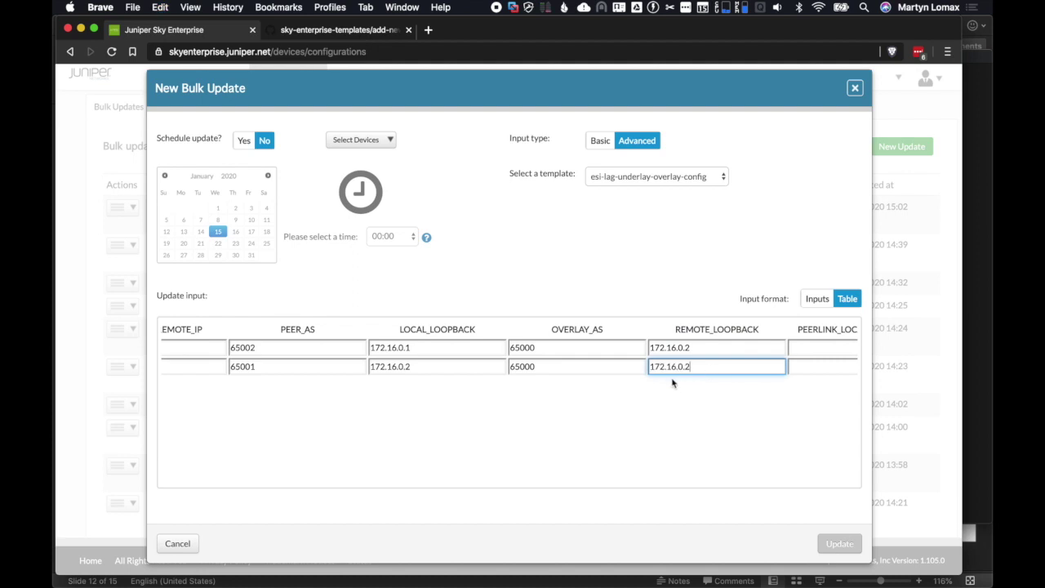
scroll(733, 354, right, 1)
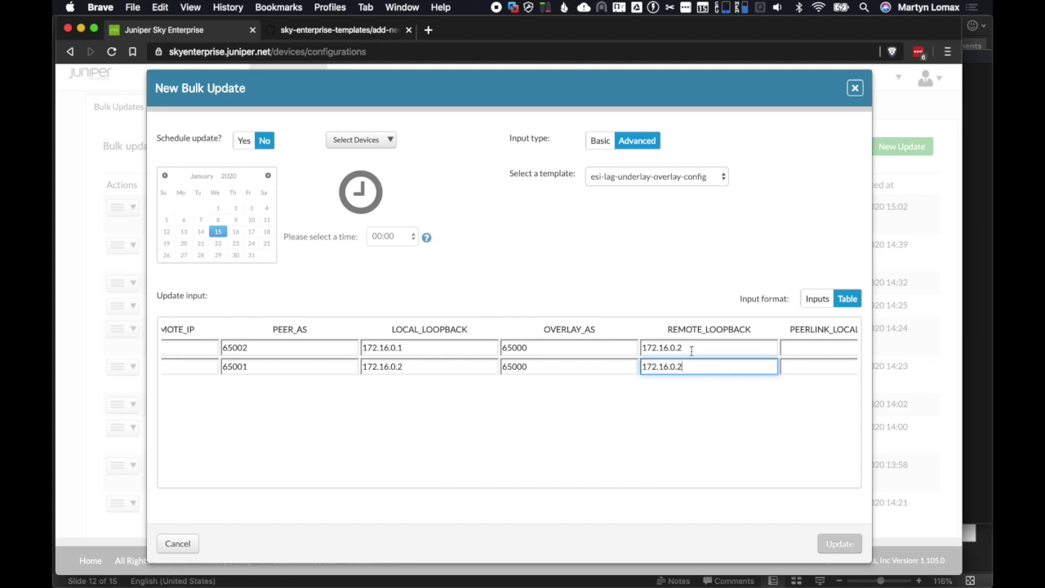
Step: Using small-dc-demo.txt in Terminal, replace the LOCAL_LOOPBACK values in Brave with 192.168.62.2 for Spine1 and 192.168.62.3 for Spine2
click(970, 279)
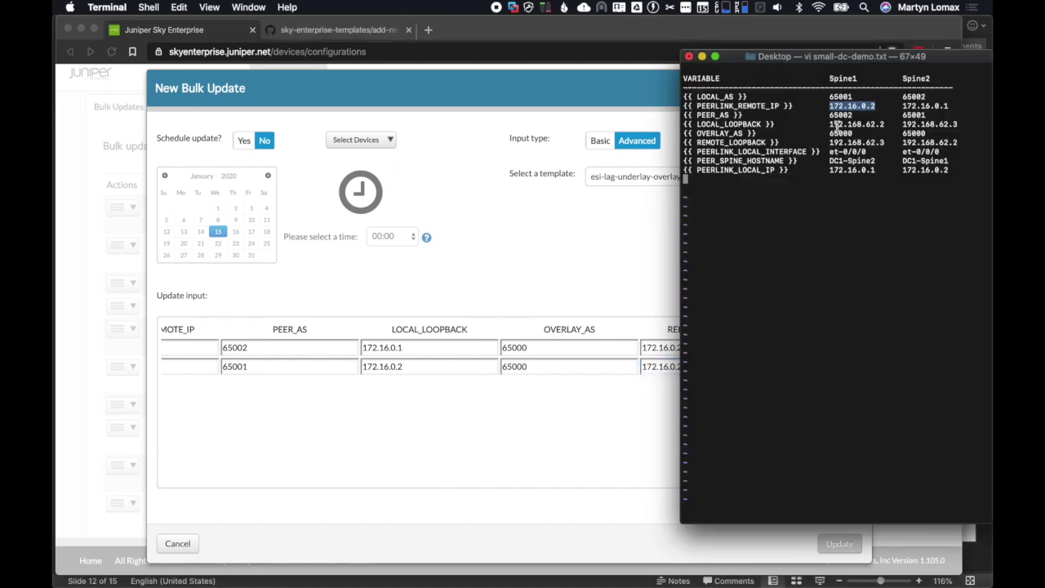
double_click(836, 125)
key(super+c)
double_click(396, 347)
key(super+v)
click(400, 367)
double_click(400, 366)
key(super+v)
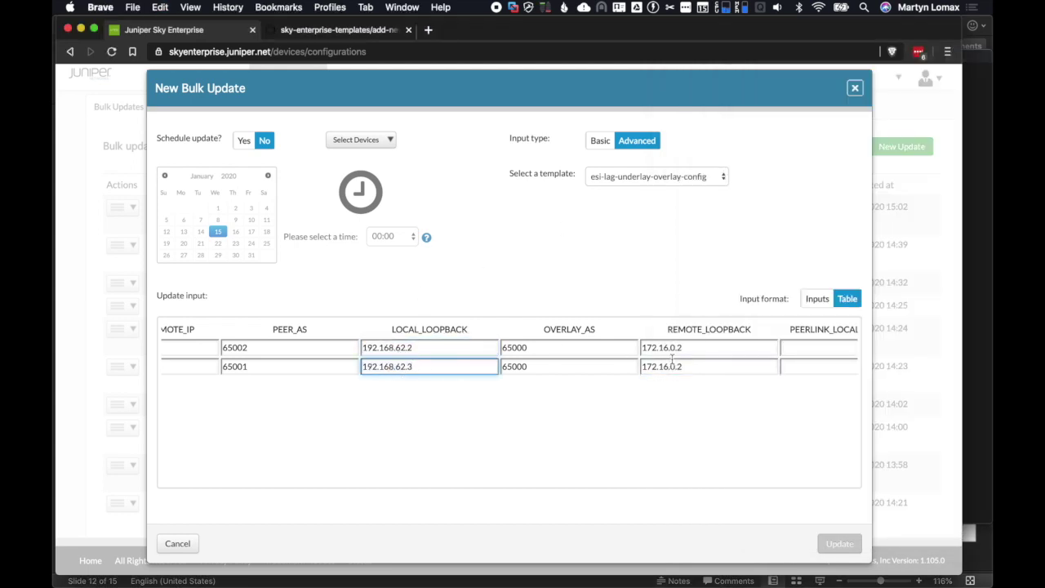
Step: Replace the REMOTE_LOOPBACK values with 192.168.62.3 for Spine1 and 192.168.62.2 for Spine2
double_click(683, 348)
key(super+v)
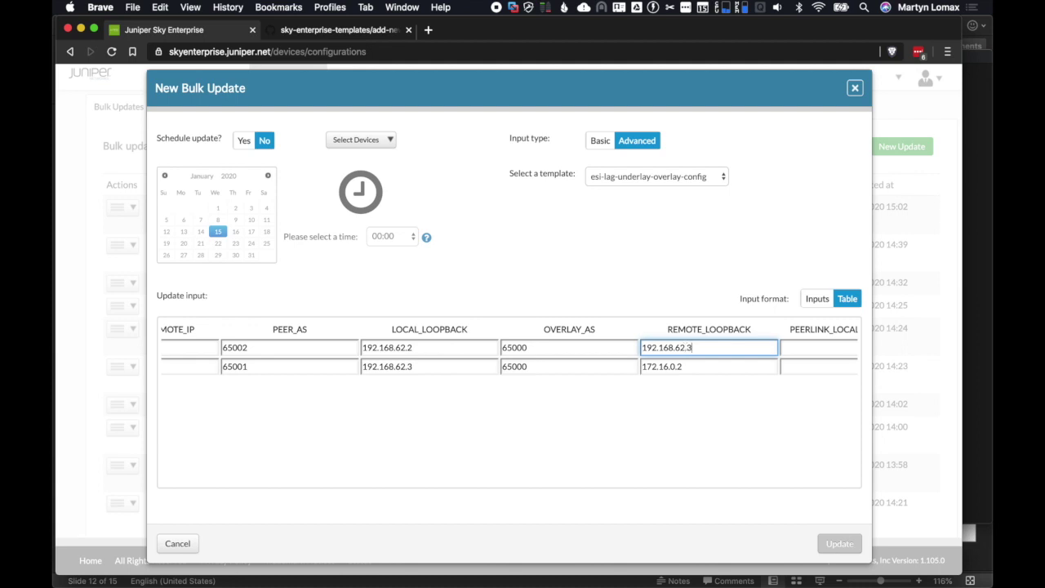
double_click(689, 367)
key(super+v)
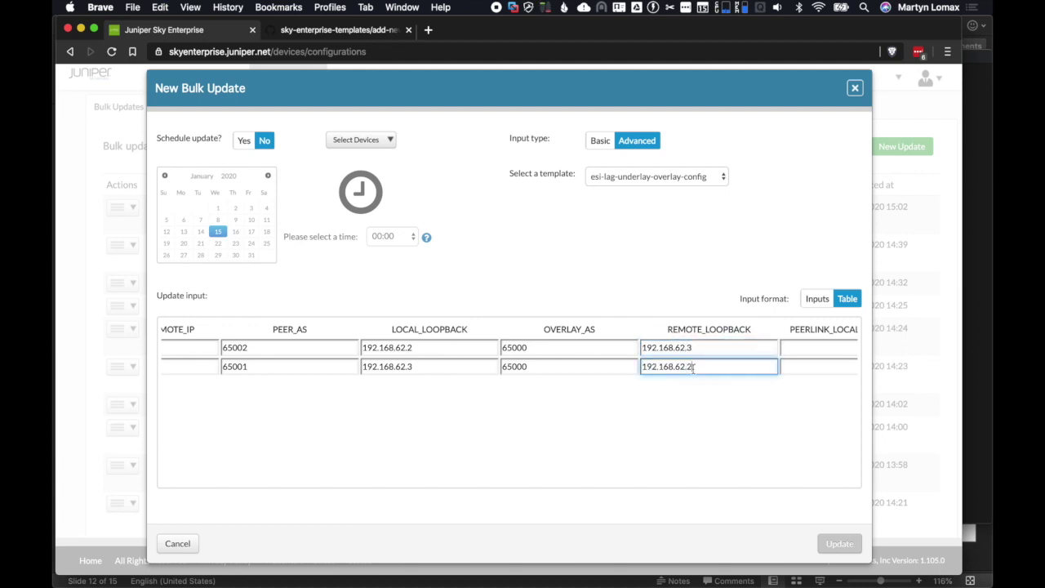
Step: Copy the interface name from small-dc-demo.txt in Terminal and set PEERLINK_LOCAL_INTERFACE to et-0/0/0 for both spines in Brave
scroll(702, 367, right, 5)
key(super+Tab)
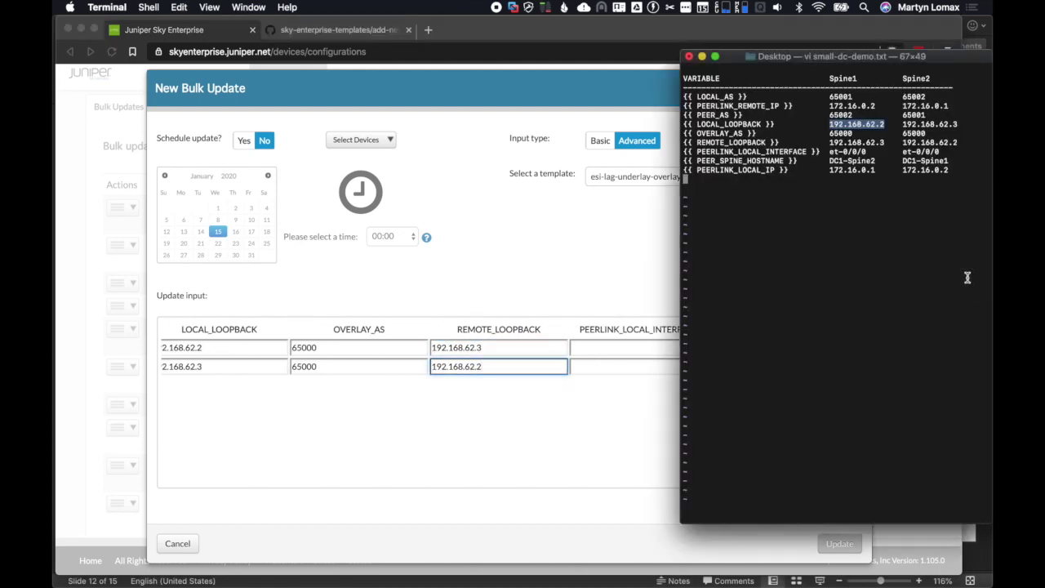
click(832, 152)
drag(832, 152, 866, 151)
key(super+Tab)
click(621, 347)
key(super+v)
click(621, 367)
key(super+v)
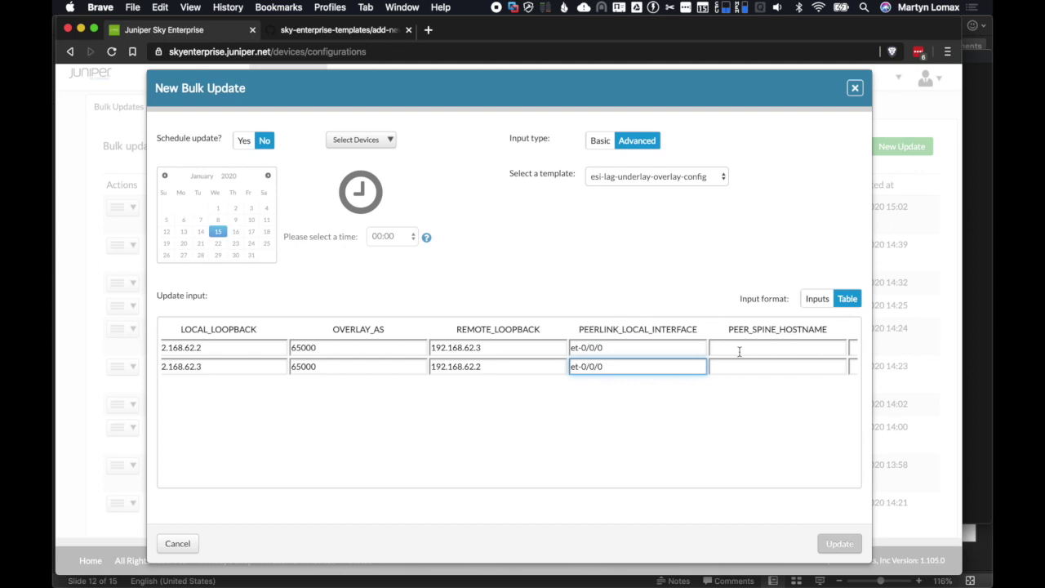
Step: Set PEER_SPINE_HOSTNAME to spine2 for Spine1 and spine1 for Spine2
click(739, 351)
text(spin)
click(642, 369)
text(spine)
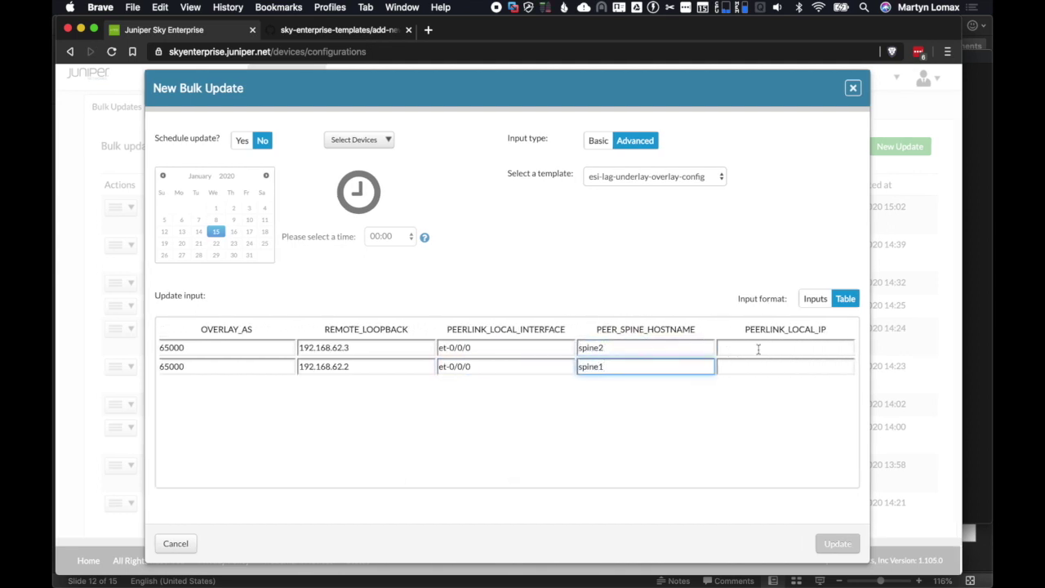
Step: Copy the peer-link IP from small-dc-demo.txt in Terminal and set PEERLINK_LOCAL_IP in Brave to 172.16.0.1 for Spine1 and 172.16.0.2 for Spine2
click(971, 258)
drag(861, 153, 875, 170)
key(super+c)
click(654, 368)
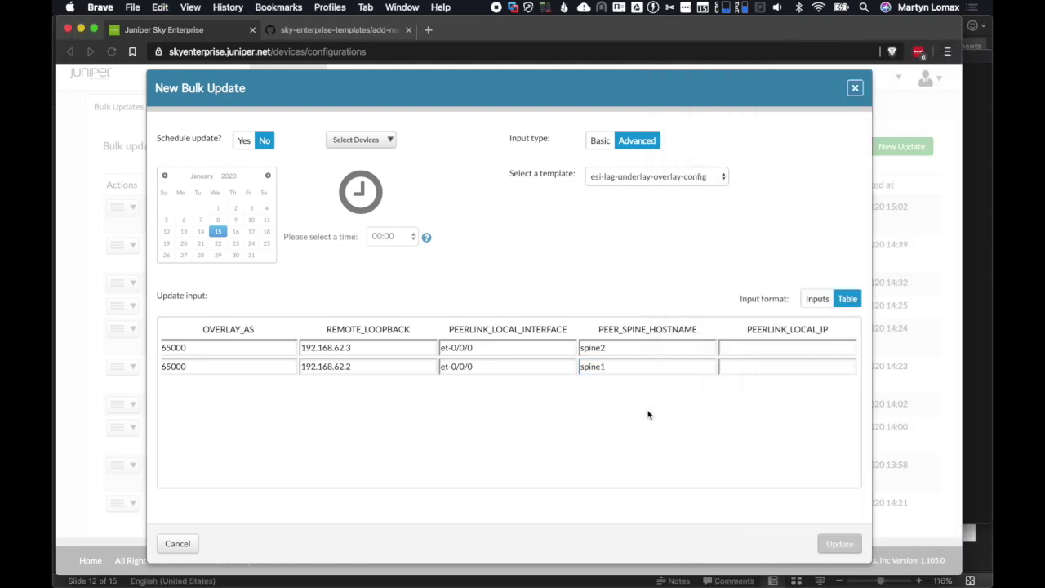
click(790, 347)
key(super+v)
click(786, 366)
key(super+v)
key(BackSpace)
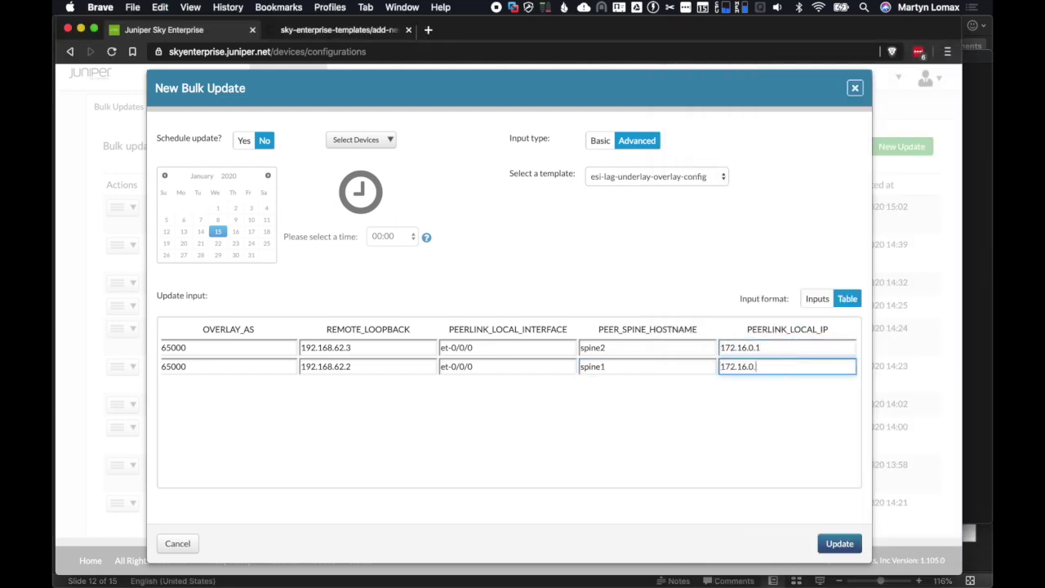
Step: Push the bulk update to DC1-Spine1 and DC1-Spine2, and review the report's device list and input commands
click(840, 544)
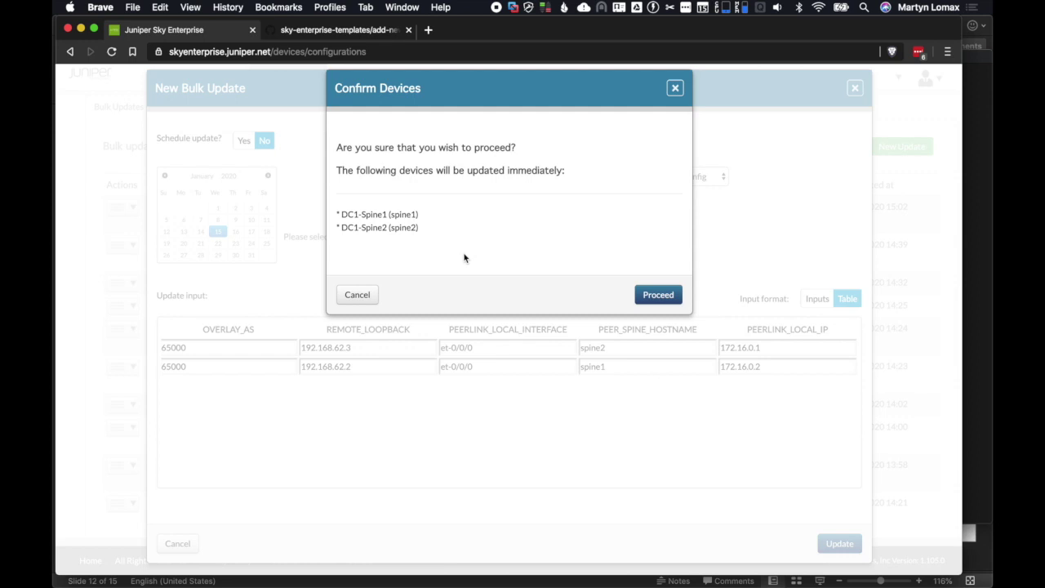
click(668, 296)
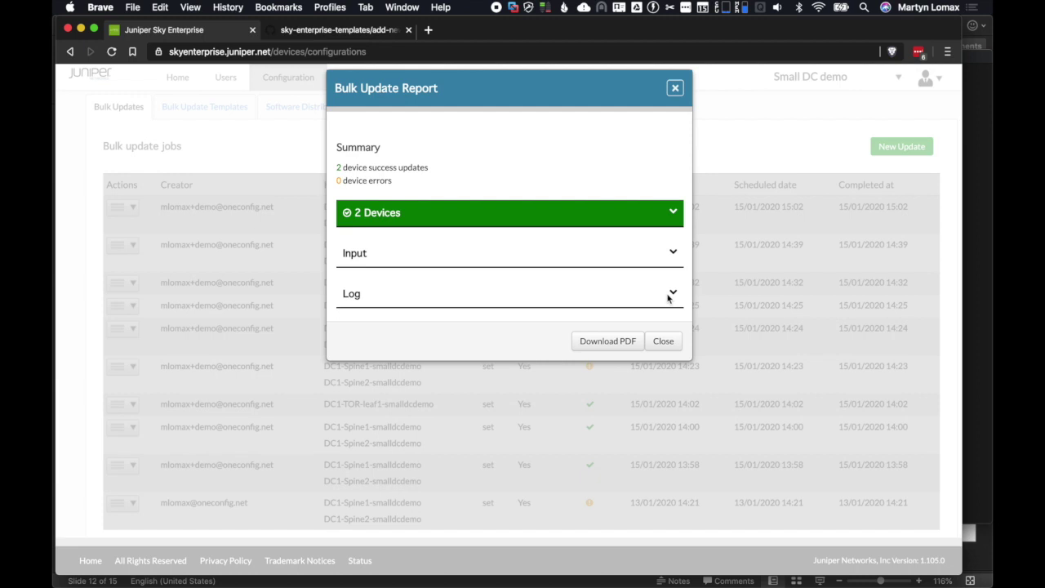
click(513, 215)
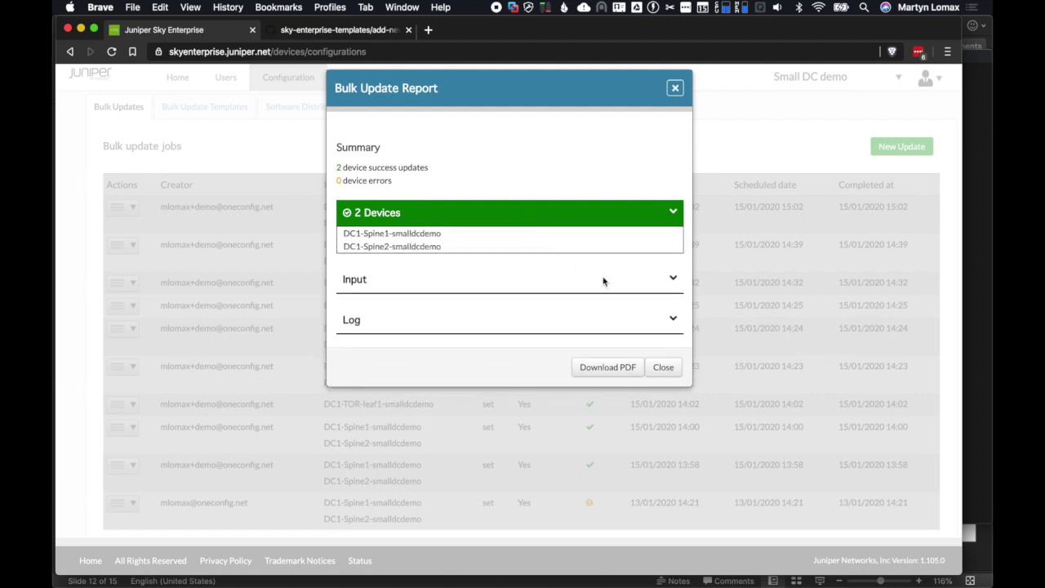
click(604, 281)
scroll(535, 420, down, 4)
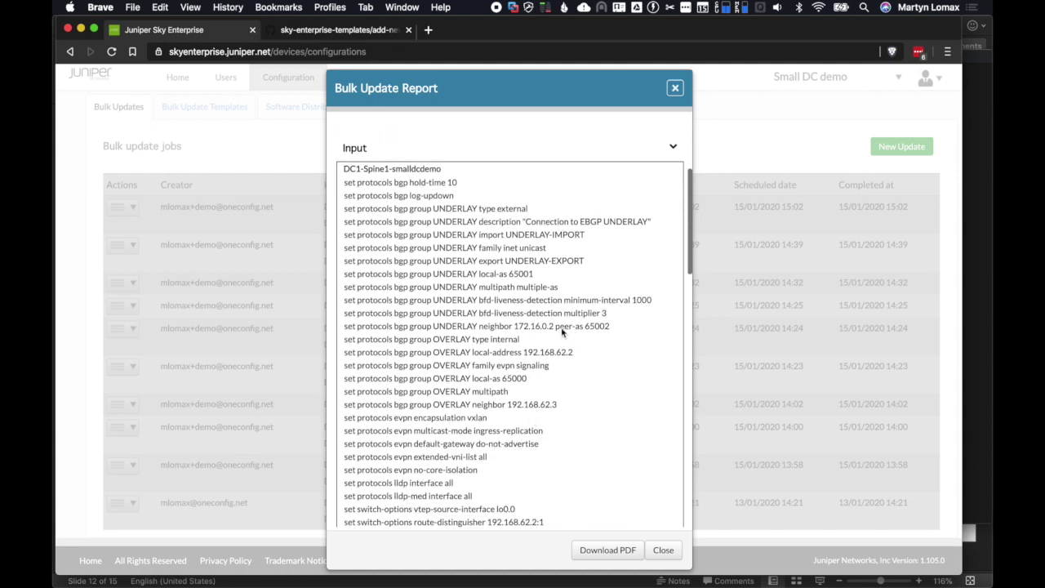
scroll(553, 415, down, 1)
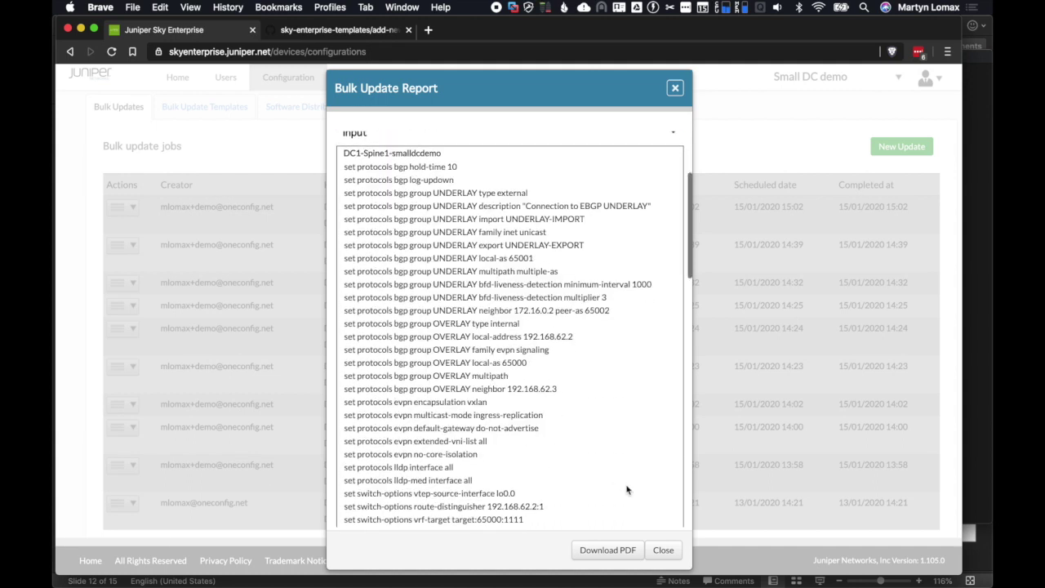
click(663, 550)
Step: Return to the device list and open a Junos CLI session on DC1-Spine1
click(169, 82)
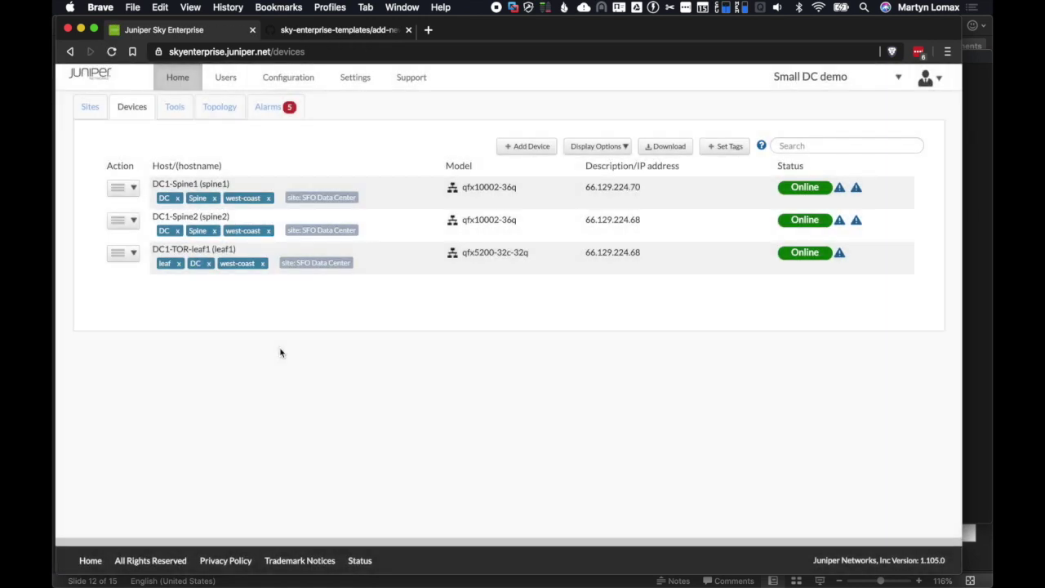
click(133, 188)
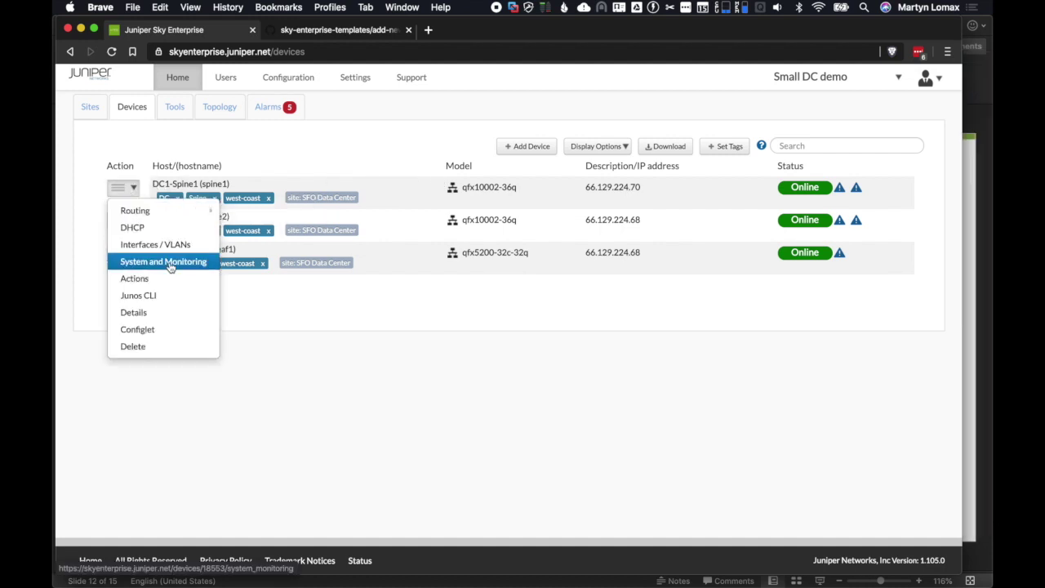
click(170, 297)
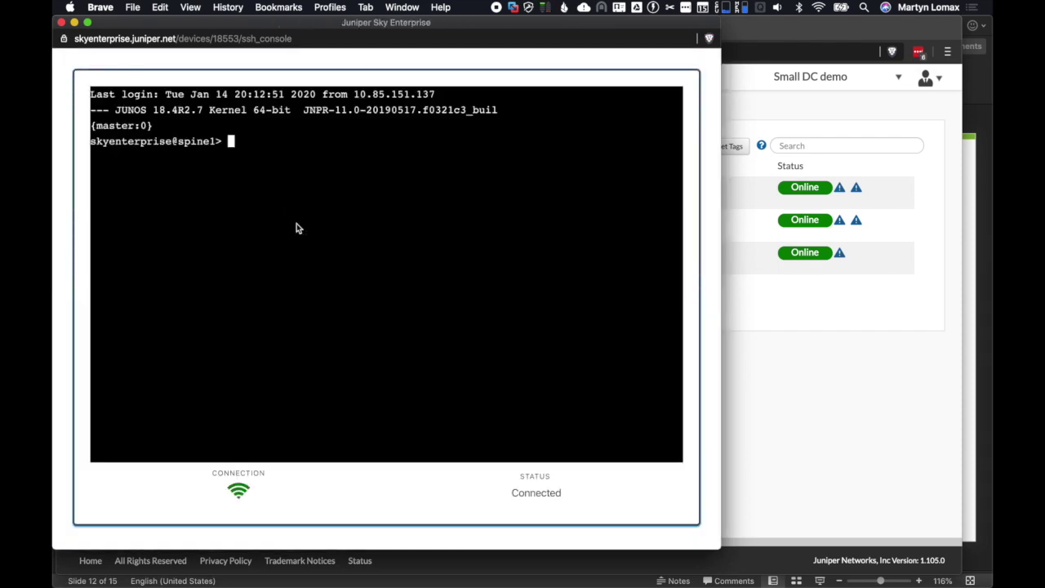
key(Return)
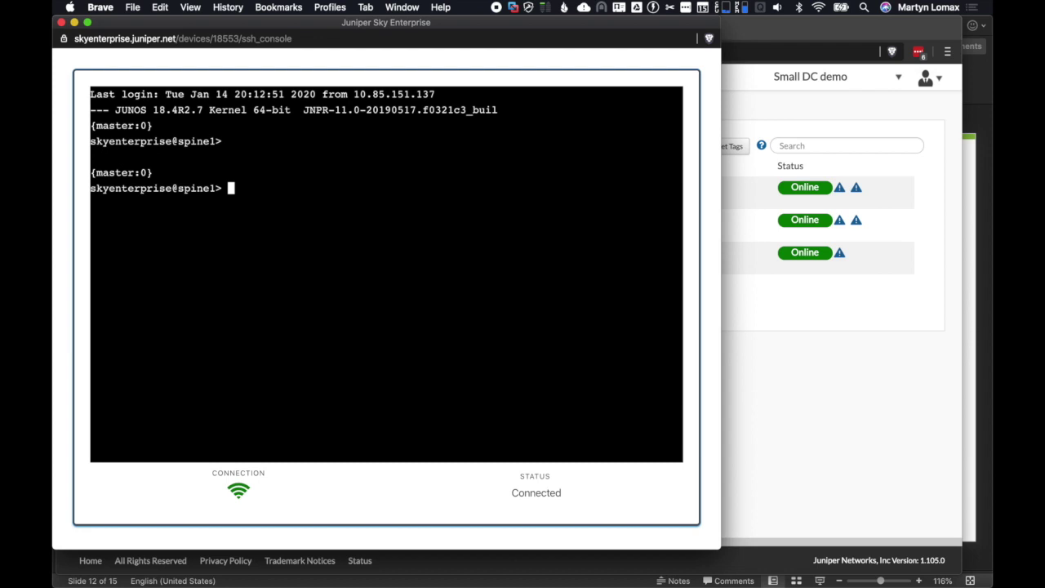
Step: Run show lacp interfaces on spine1, examine the Mux State of et-0/0/1, and exit the CLI session
text(show lacp in)
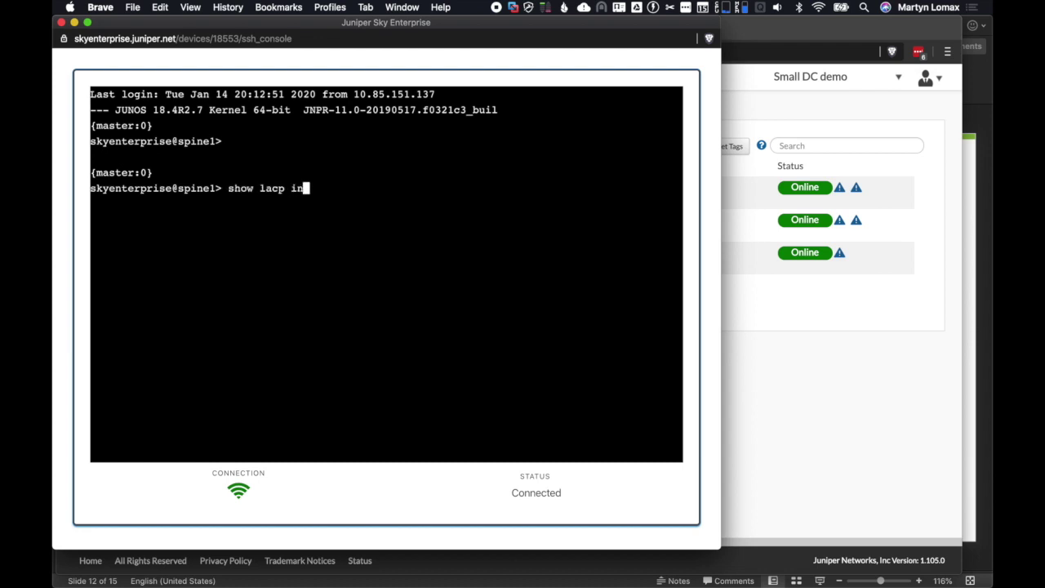
key(Return)
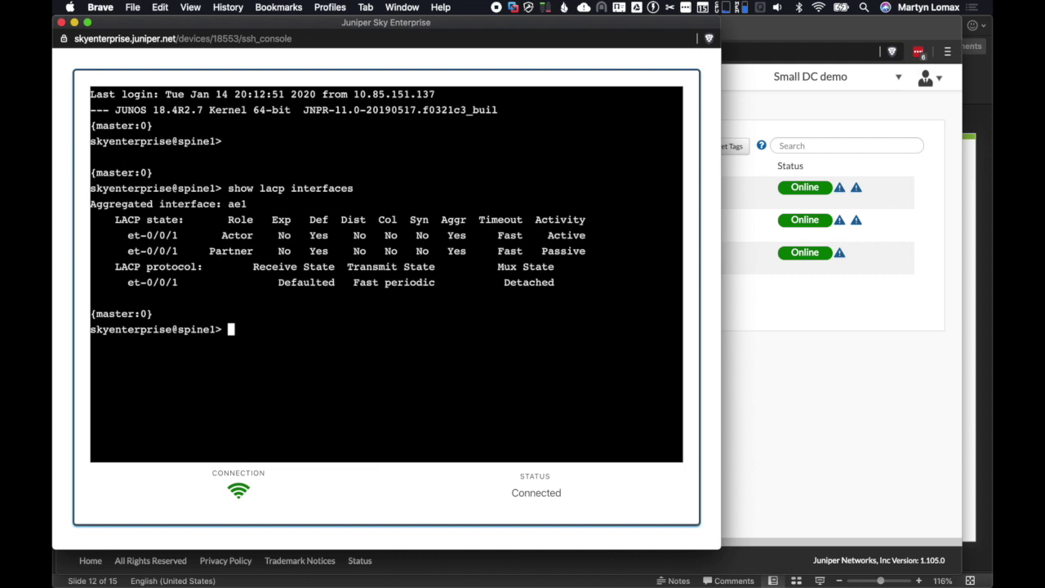
key(Return)
drag(503, 283, 560, 285)
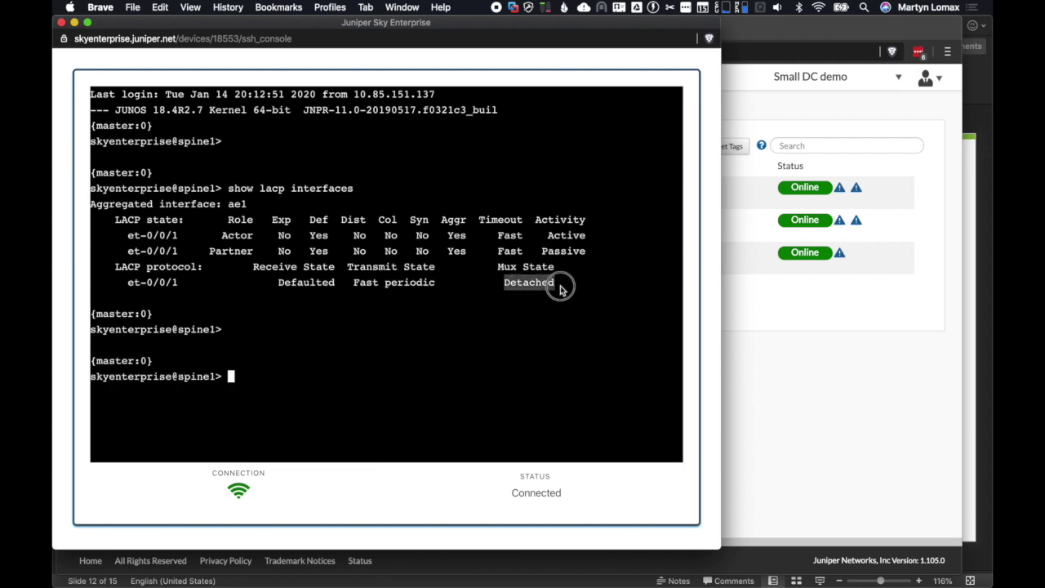
click(564, 292)
text(ex)
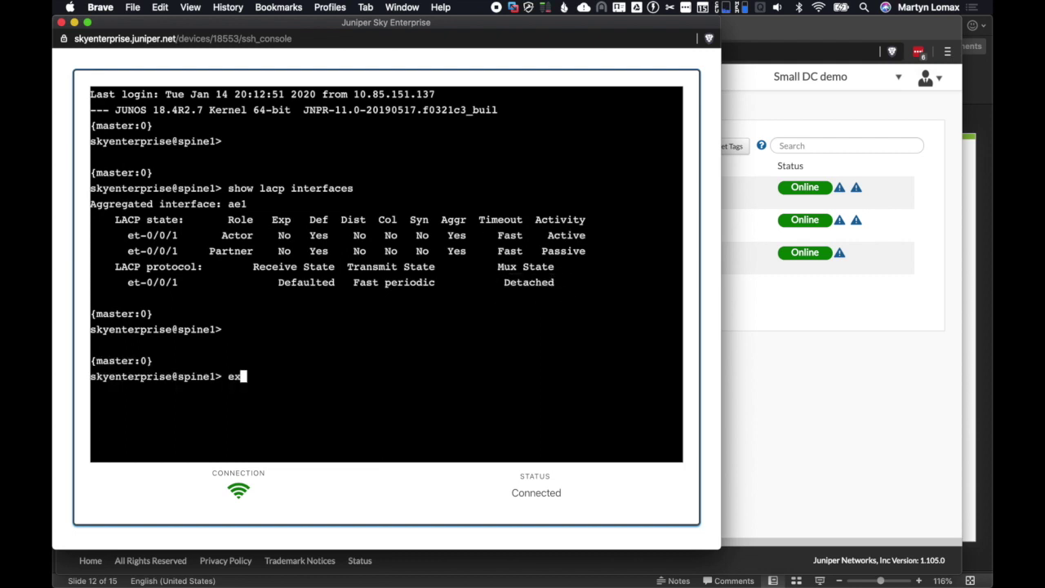
text(it)
key(Return)
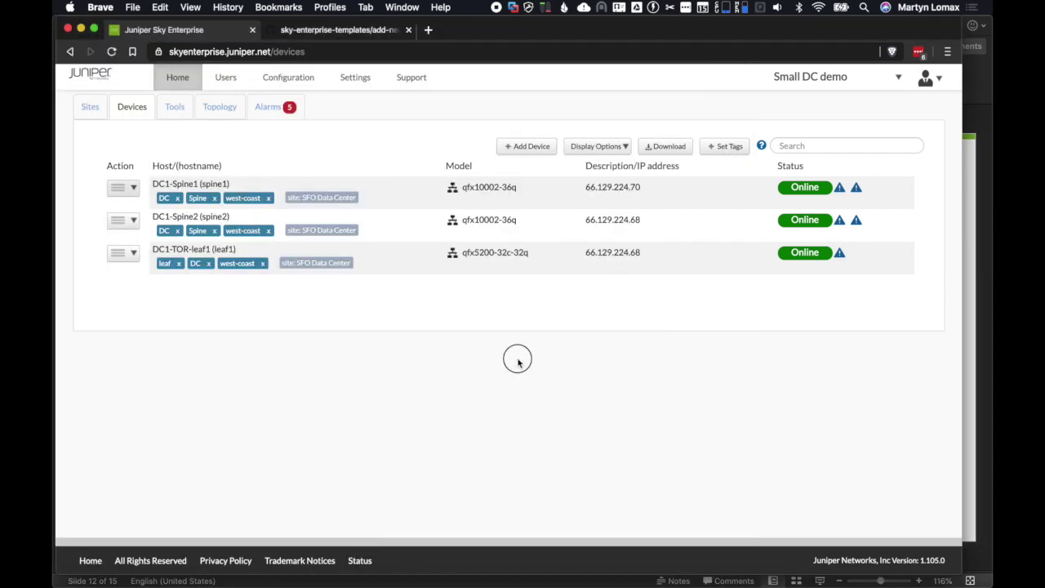
Step: Create a new bulk update for DC1-TOR-leaf1 using the advanced template add-new-tor-tor-config with table-format input
click(308, 81)
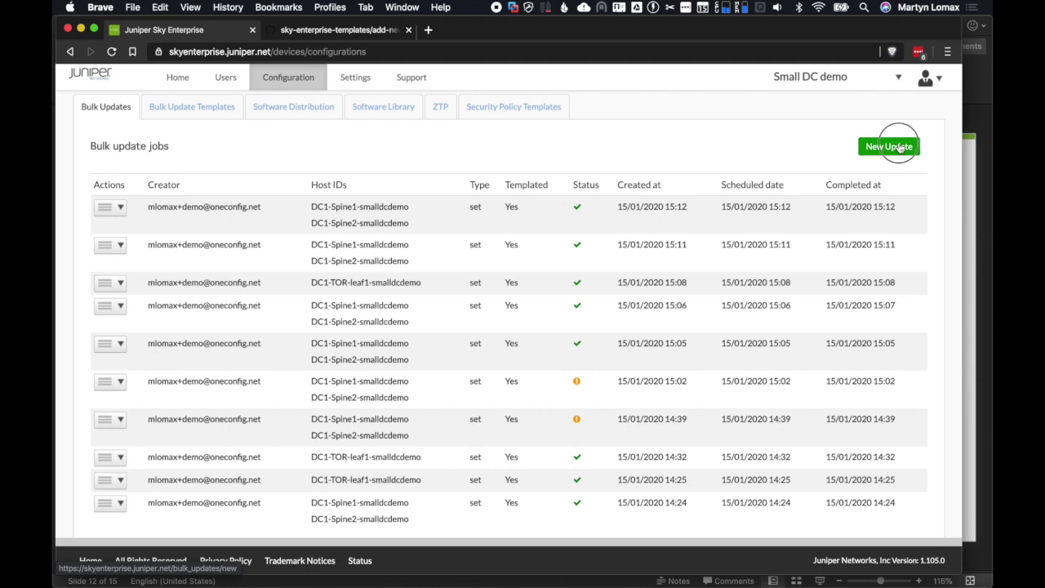
click(901, 146)
click(359, 140)
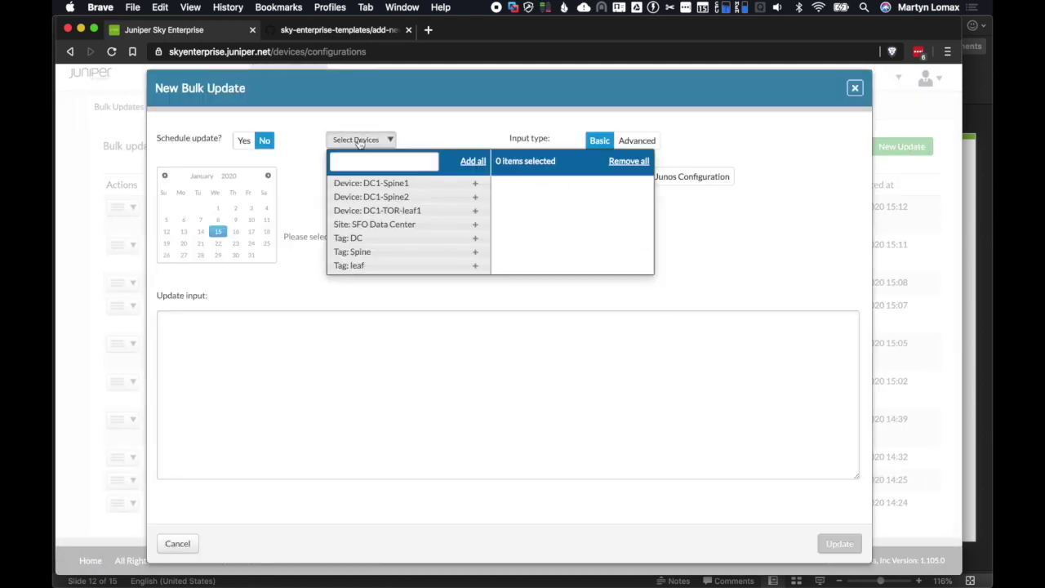
click(431, 212)
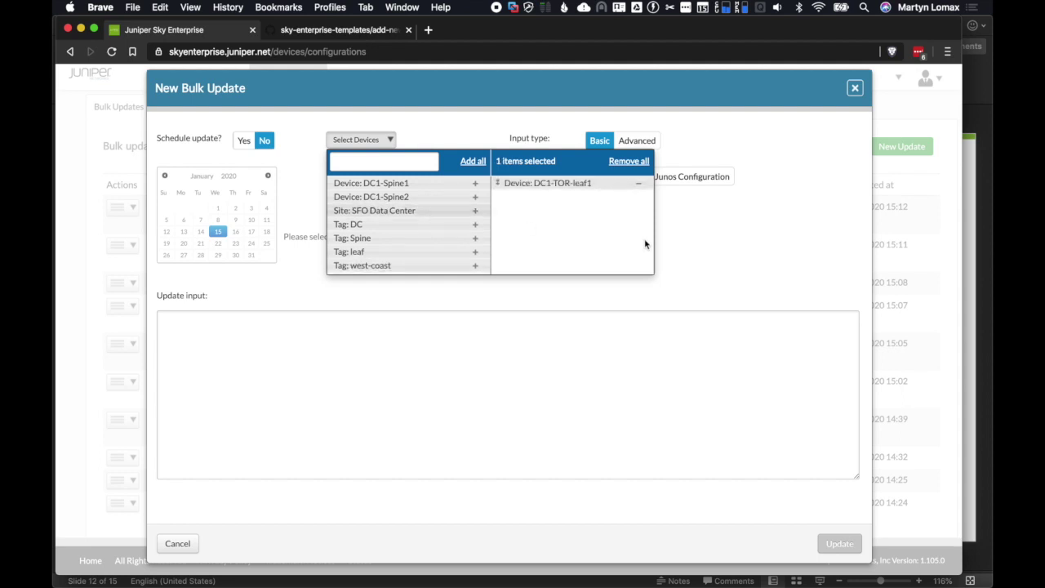
click(678, 241)
click(649, 145)
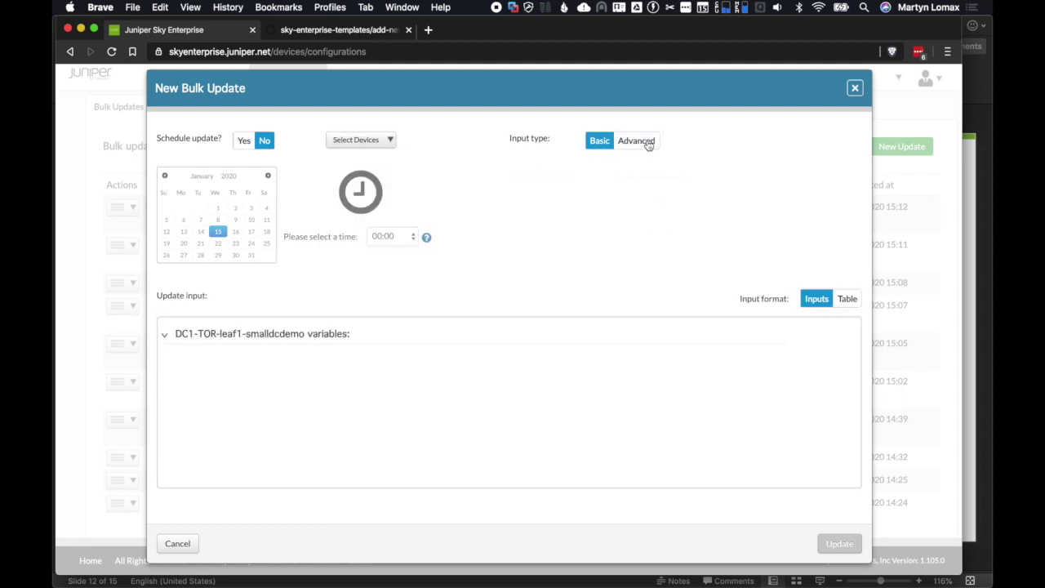
click(658, 180)
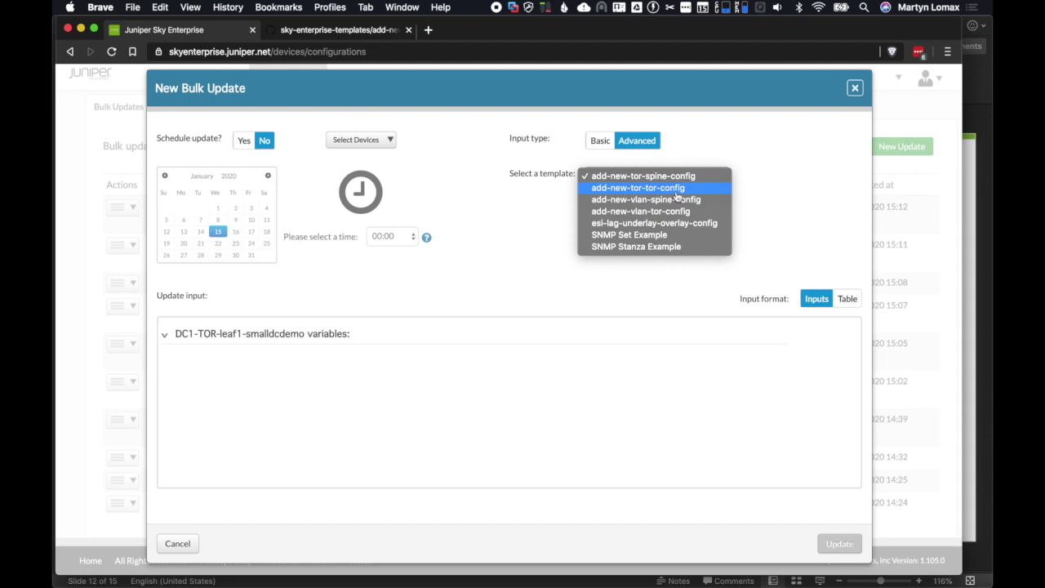
click(676, 192)
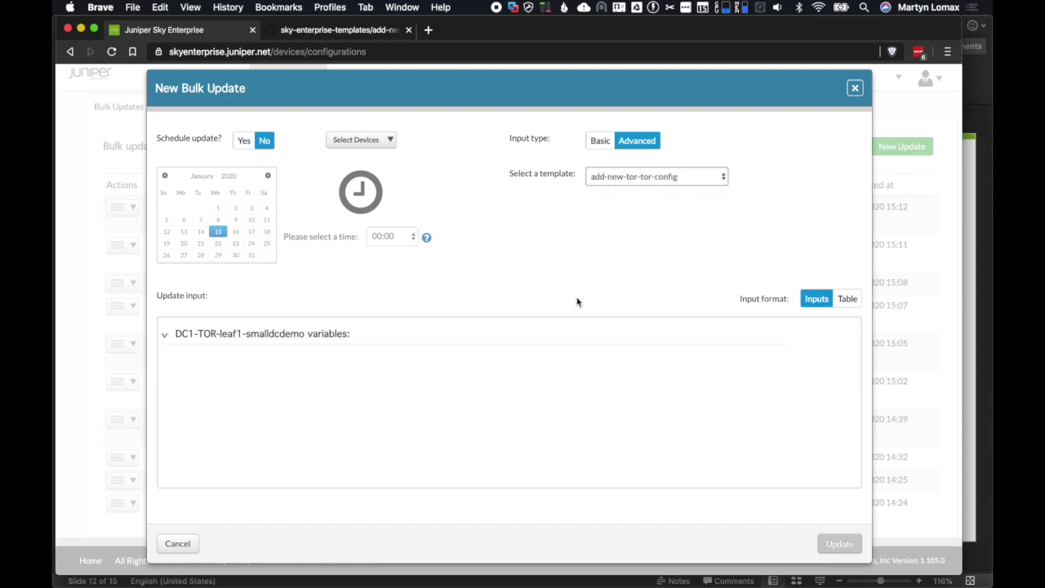
click(847, 299)
Step: Set PHY_INT1 to et-0/0/0, Spine1_Hostname to spine1, PHY_INT2 to et-0/0/1 and Spine2_Hostname to spine2 for the leaf
click(403, 348)
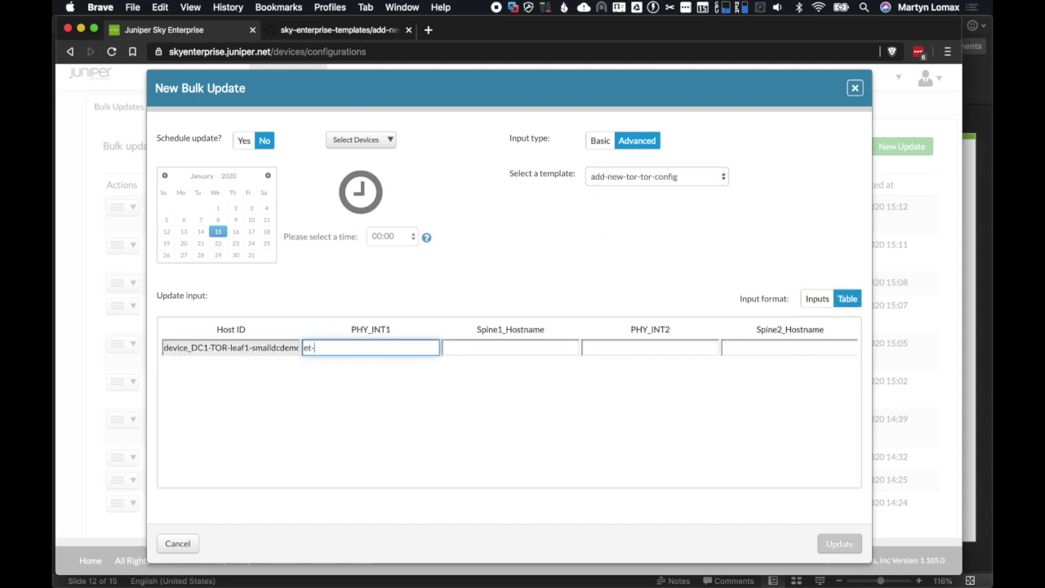
text(et-0/0/0)
key(Tab)
text(spine1)
key(Tab)
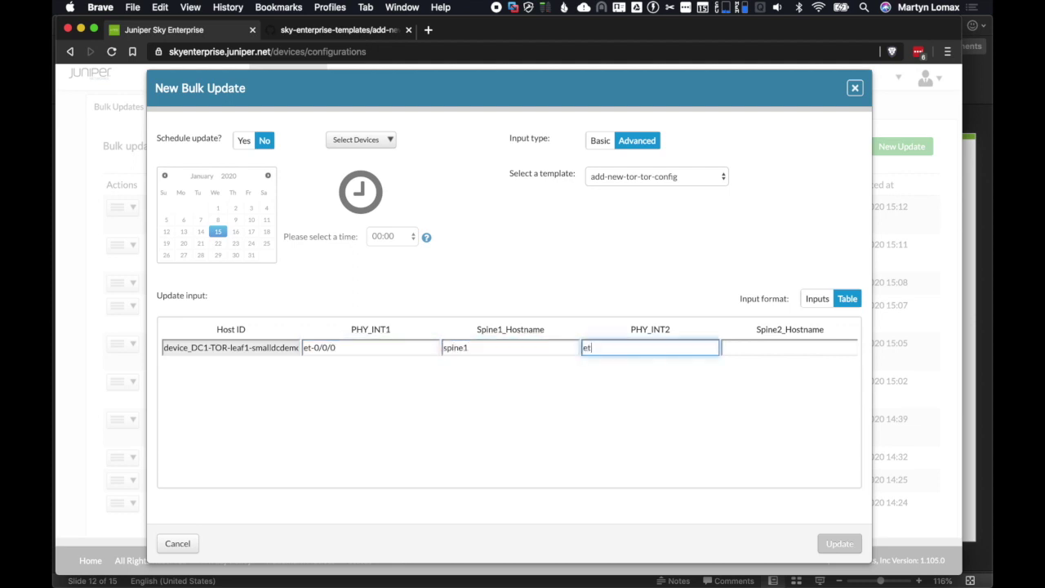
text(et-0/0/1)
key(Tab)
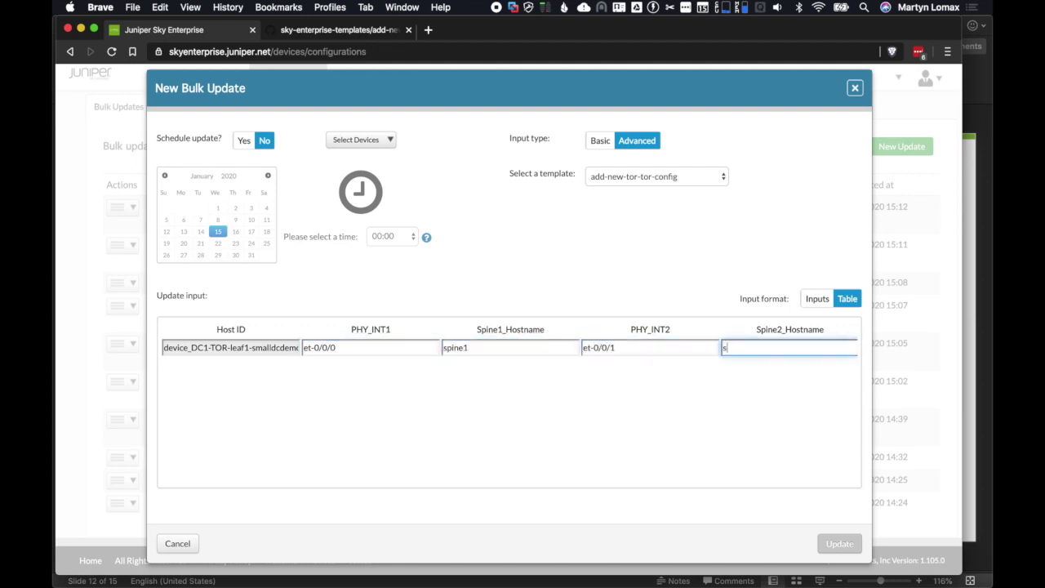
text(spine)
Step: Push the bulk update to DC1-TOR-leaf1 and review the input commands in its report
click(838, 544)
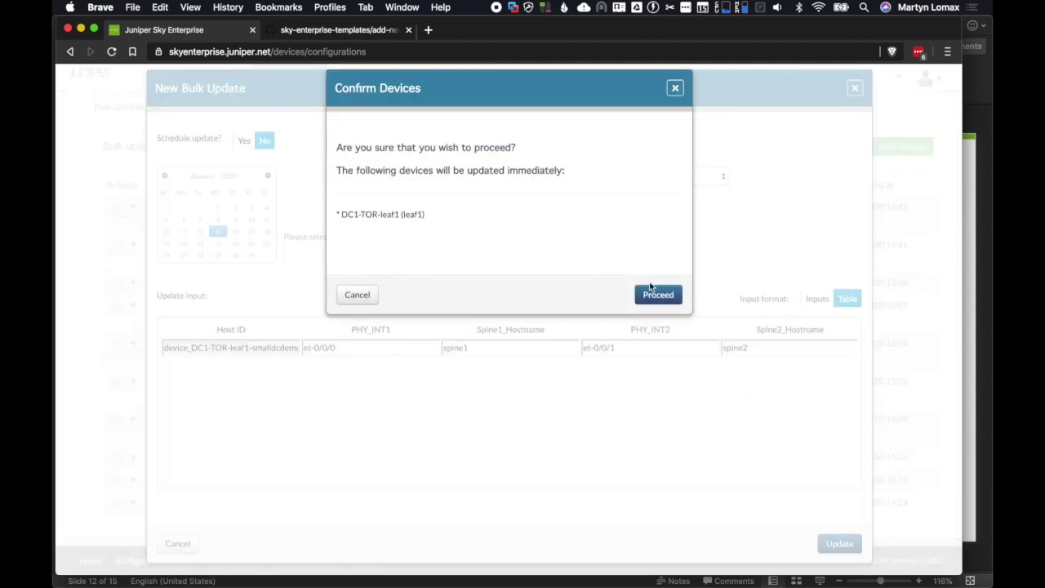
click(655, 291)
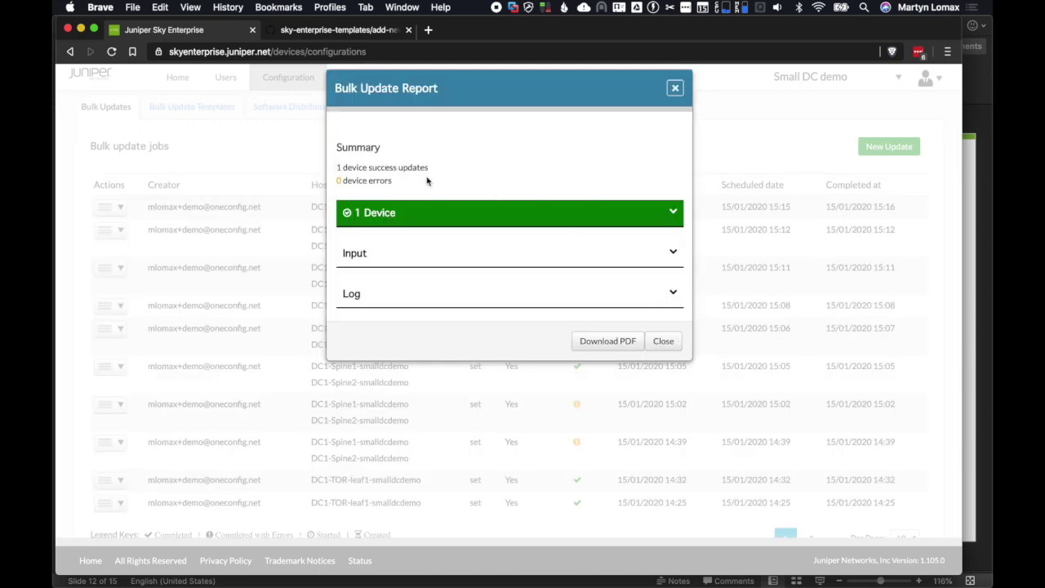
click(475, 254)
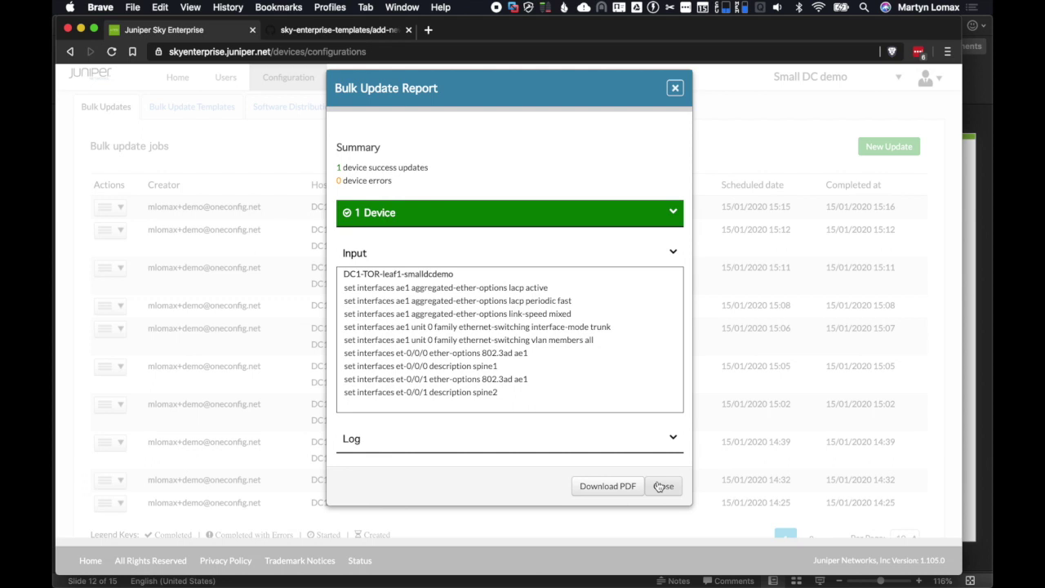
click(660, 486)
Step: Go back to the device list and reopen the Junos CLI for DC1-Spine1
click(169, 80)
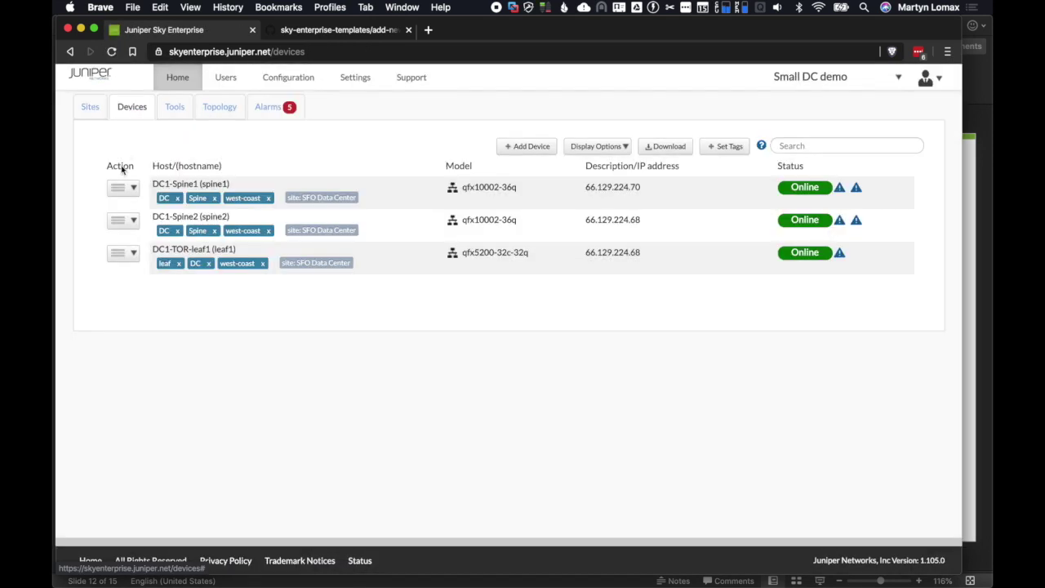
click(128, 189)
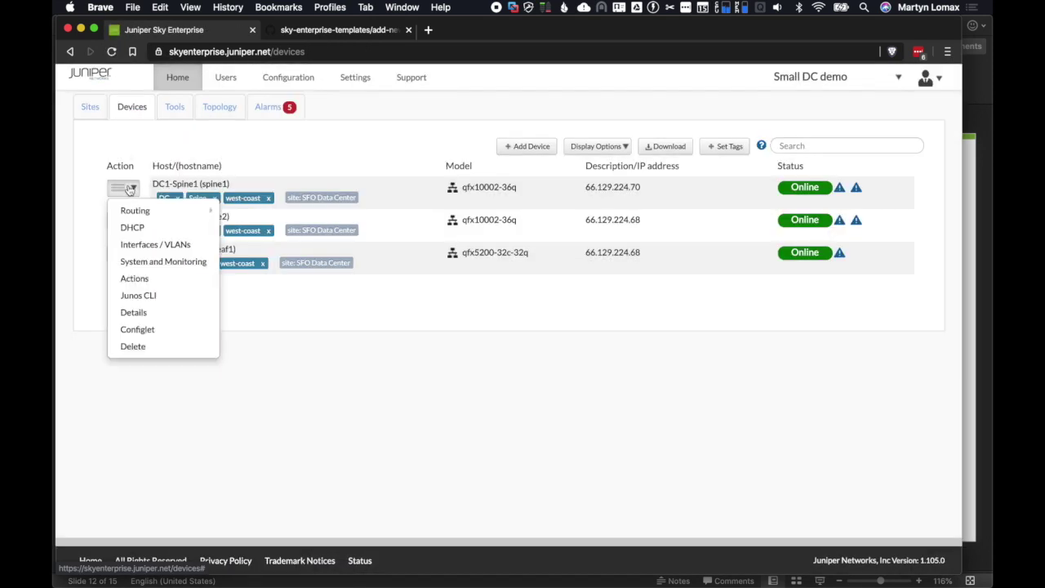
click(200, 297)
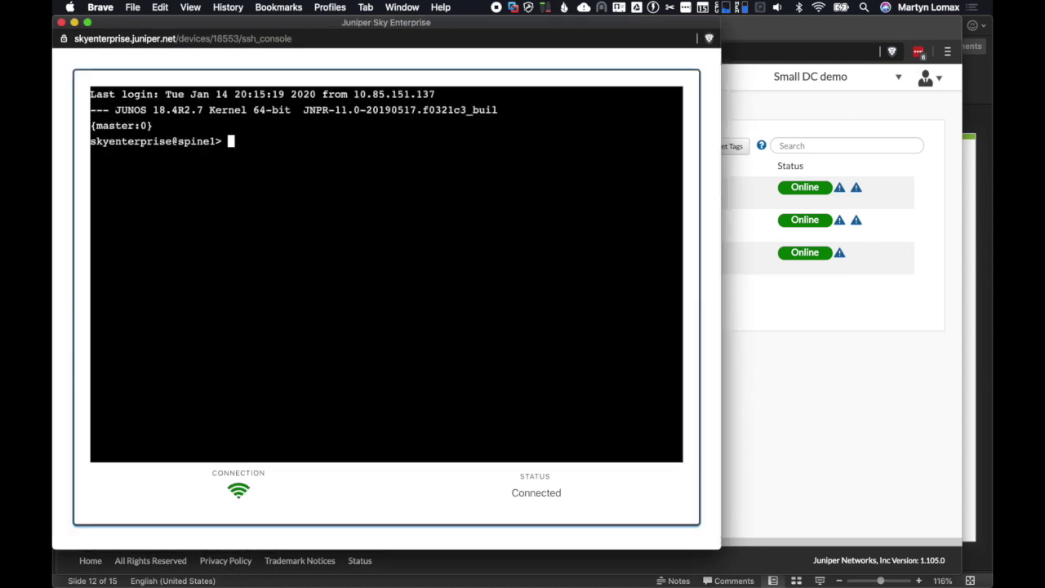
key(Return)
Step: Run show lacp interfaces on spine1, highlight the Mux State of et-0/0/1, and exit the CLI session
text(show lacp interfaces)
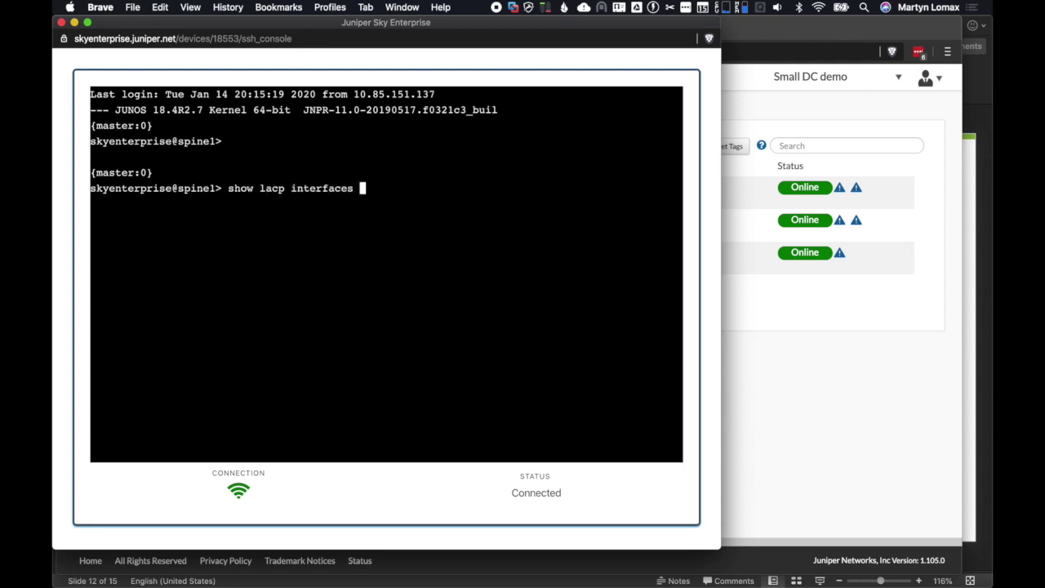
key(Return)
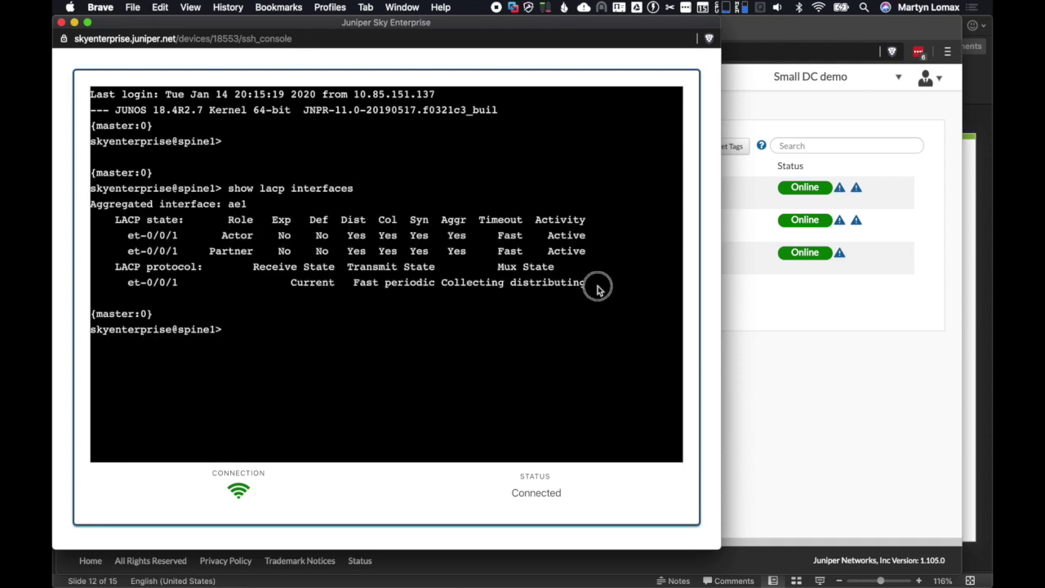
drag(440, 283, 595, 285)
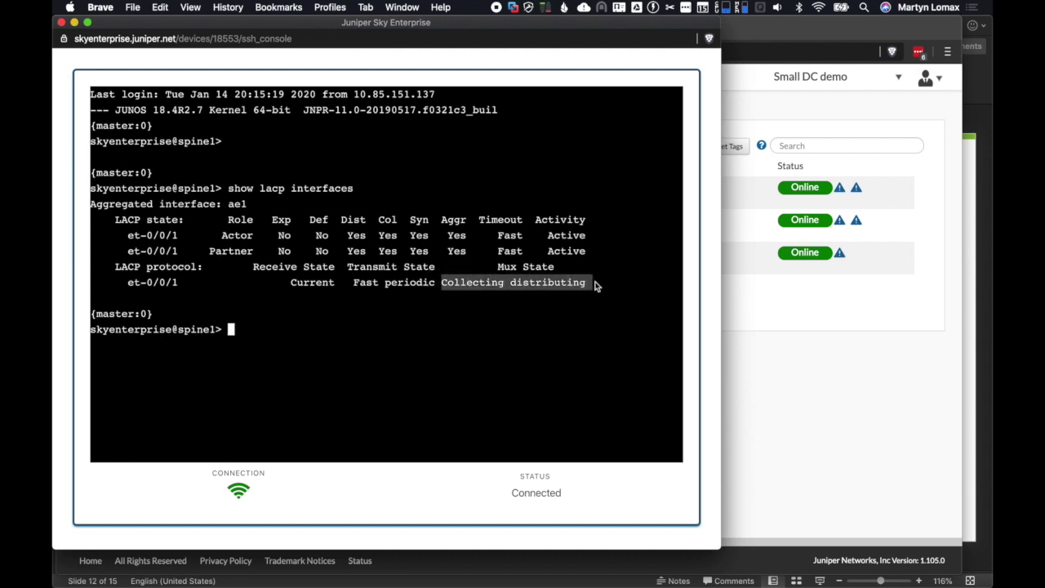
text(ae1)
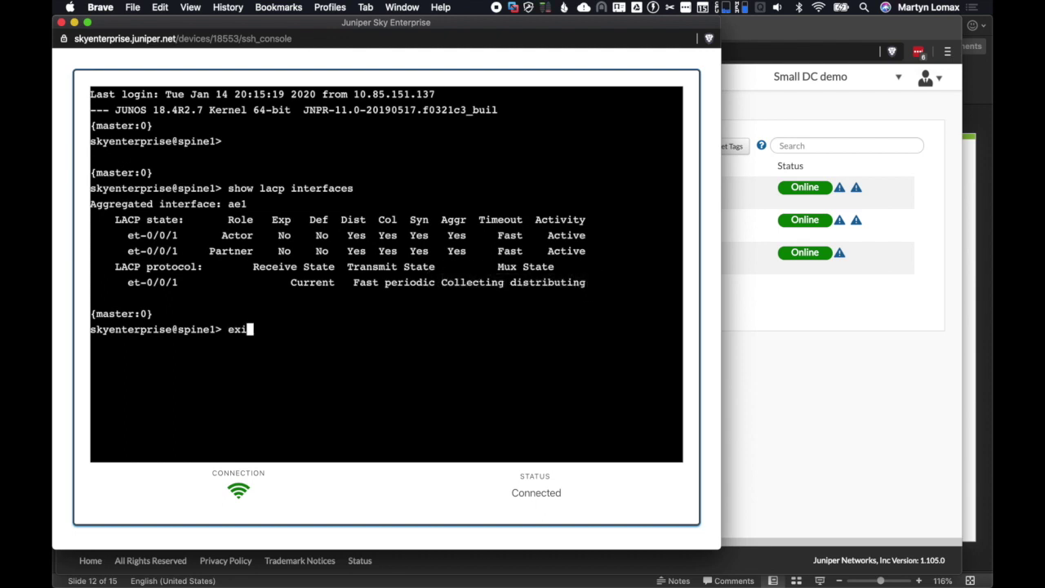
key(Return)
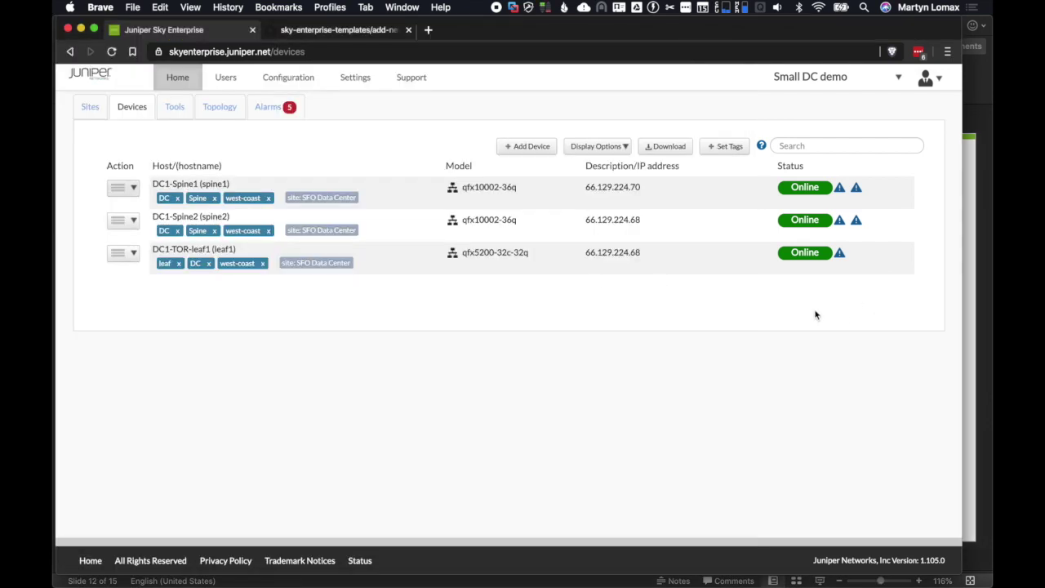
Step: Create a new bulk update for DC1-Spine1 and DC1-Spine2 using the advanced template add-new-vlan-spine-config with table-format input
click(298, 78)
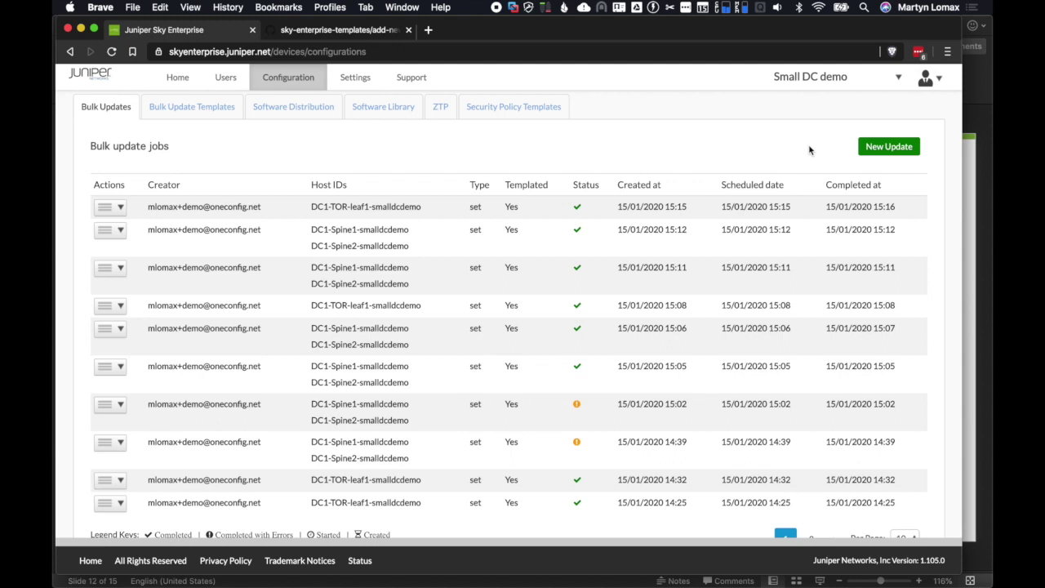
click(872, 147)
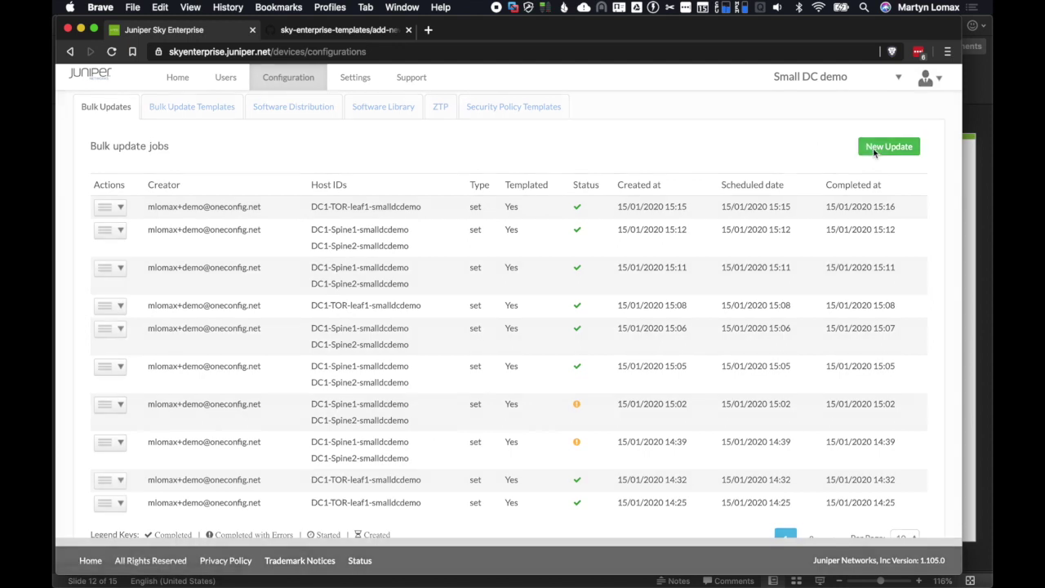
click(388, 147)
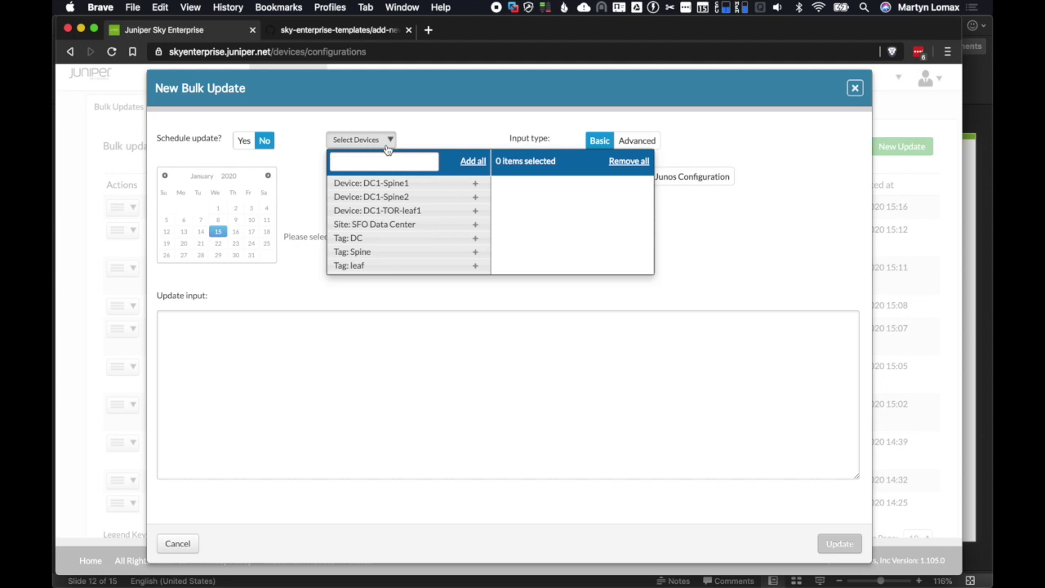
click(396, 183)
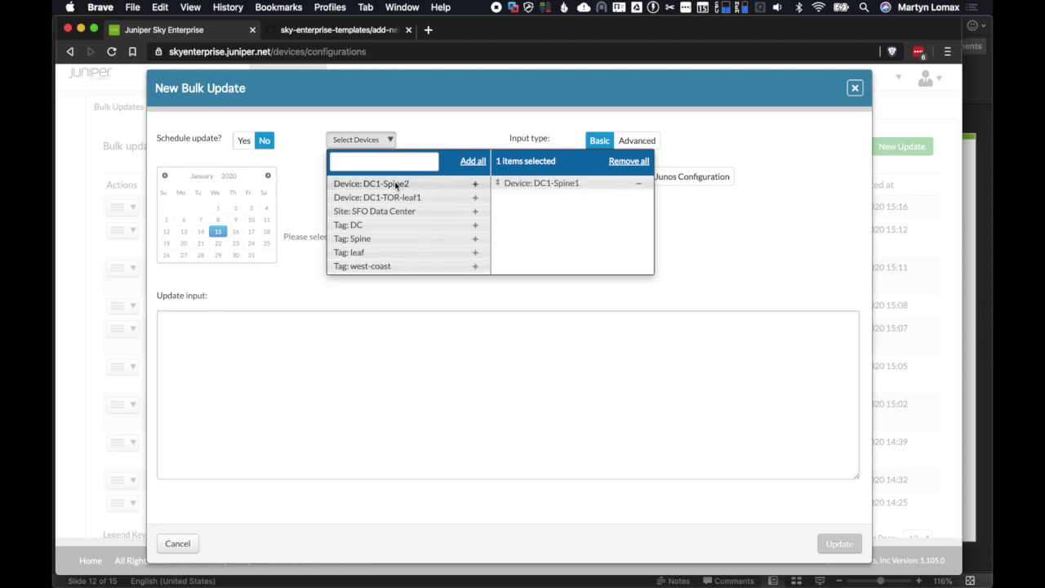
click(396, 182)
click(649, 146)
click(648, 146)
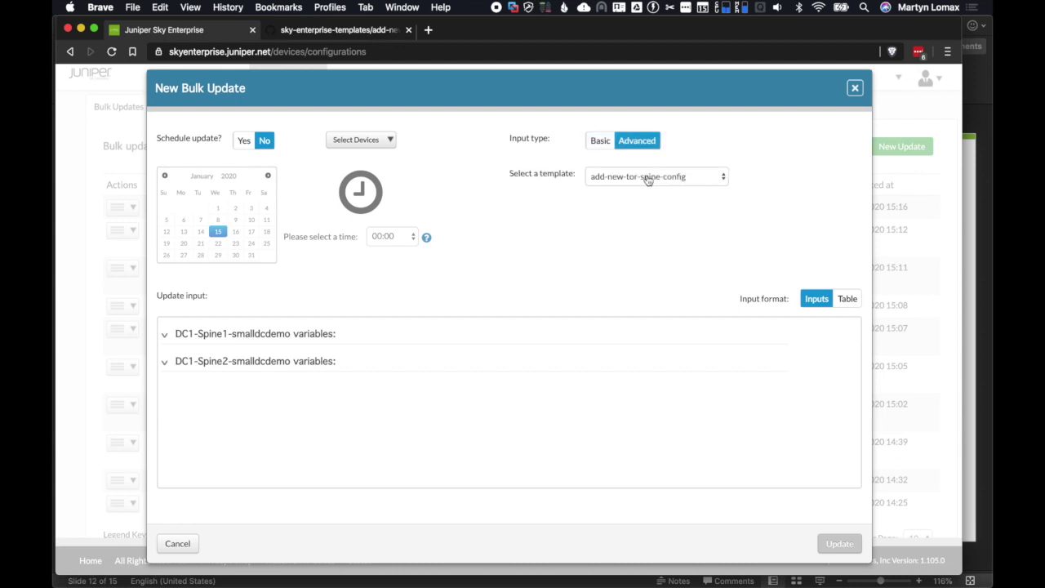
click(649, 176)
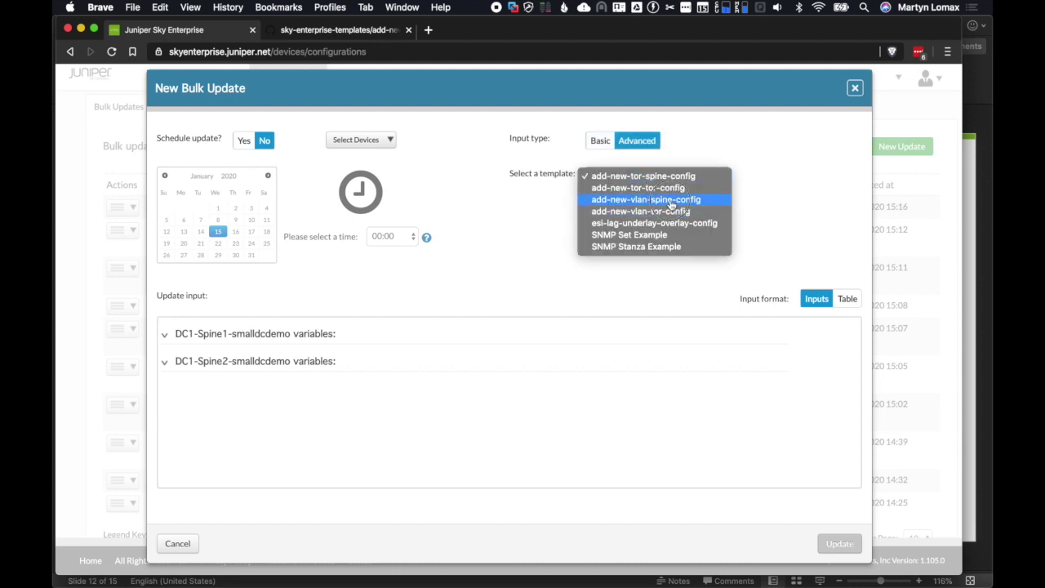
click(651, 200)
click(846, 298)
Step: For DC1-Spine1, set VLAN_ID to 111, IRB_IP to 192.168.111.1 and IRB_VIP to 192.168.111.254
click(361, 347)
text(111)
key(Tab)
text(1)
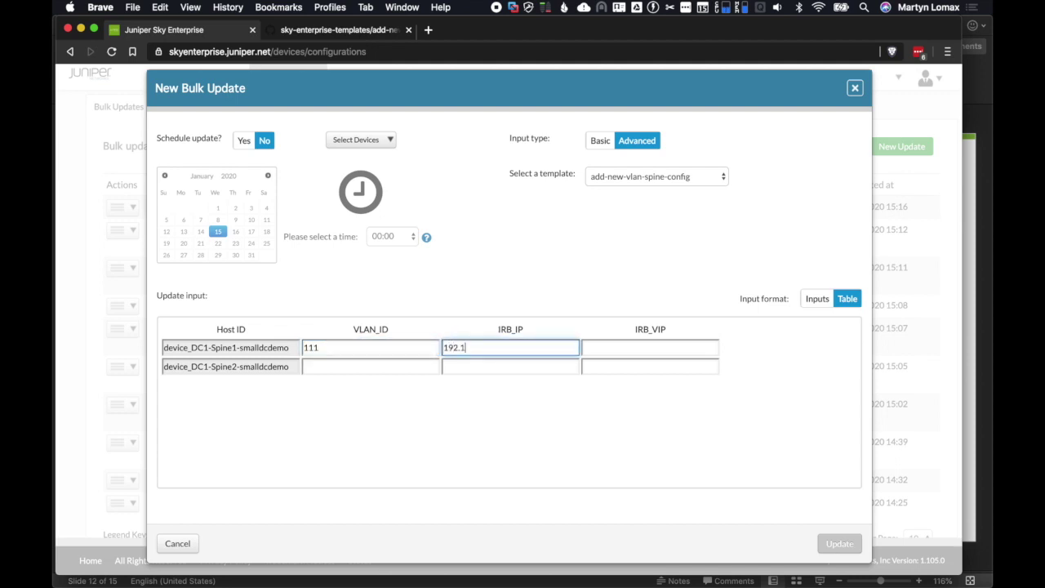
key(Tab)
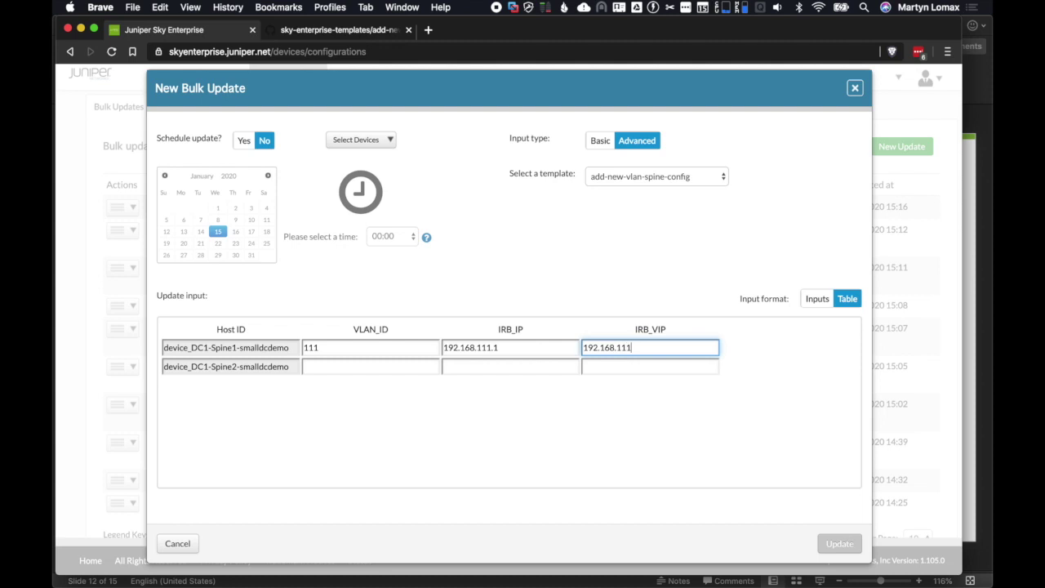
key(Tab)
Step: For DC1-Spine2, set VLAN_ID to 111, IRB_IP to 192.168.111.2 and IRB_VIP to 192.168.111.254
key(Tab)
text(11)
key(Tab)
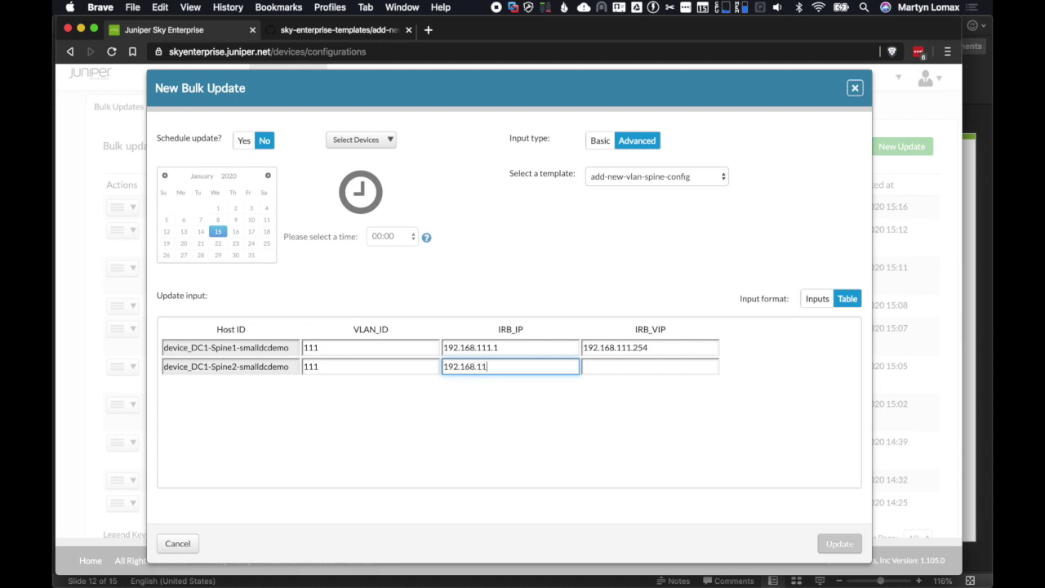
key(Tab)
text(192.1)
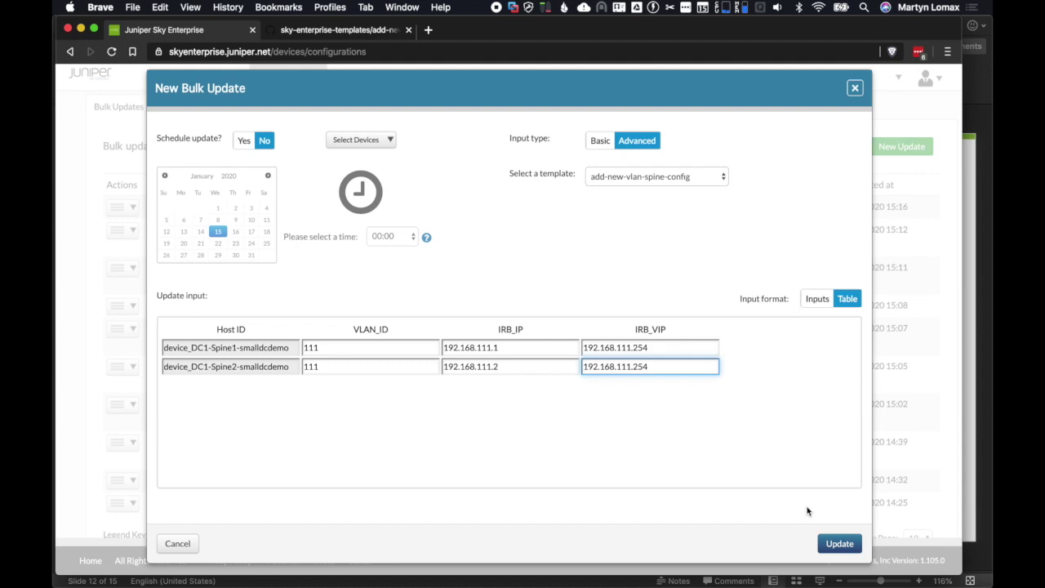
Step: Push the VLAN bulk update to both spines and review the input commands in its report
click(849, 544)
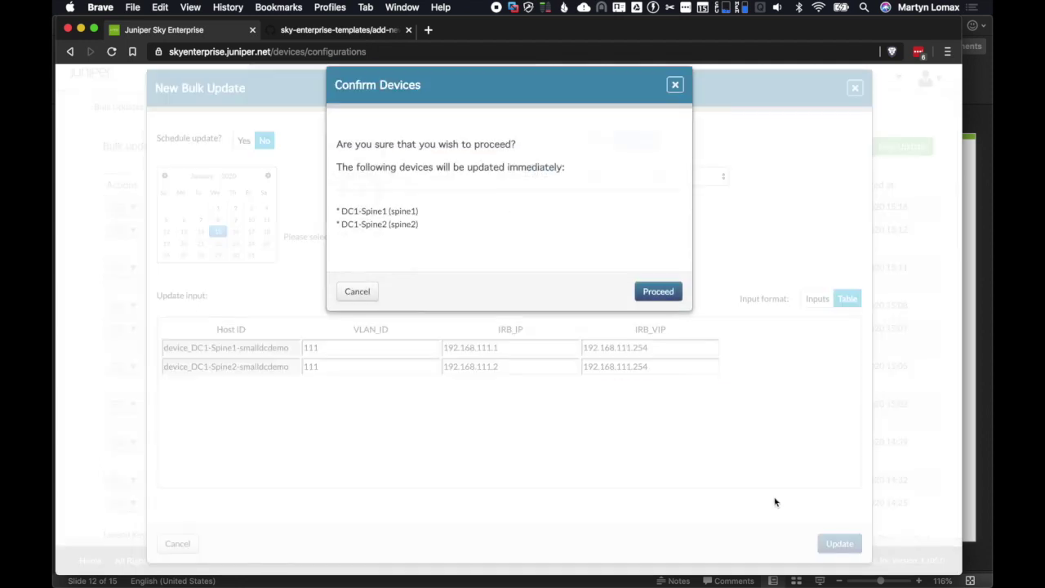
click(665, 294)
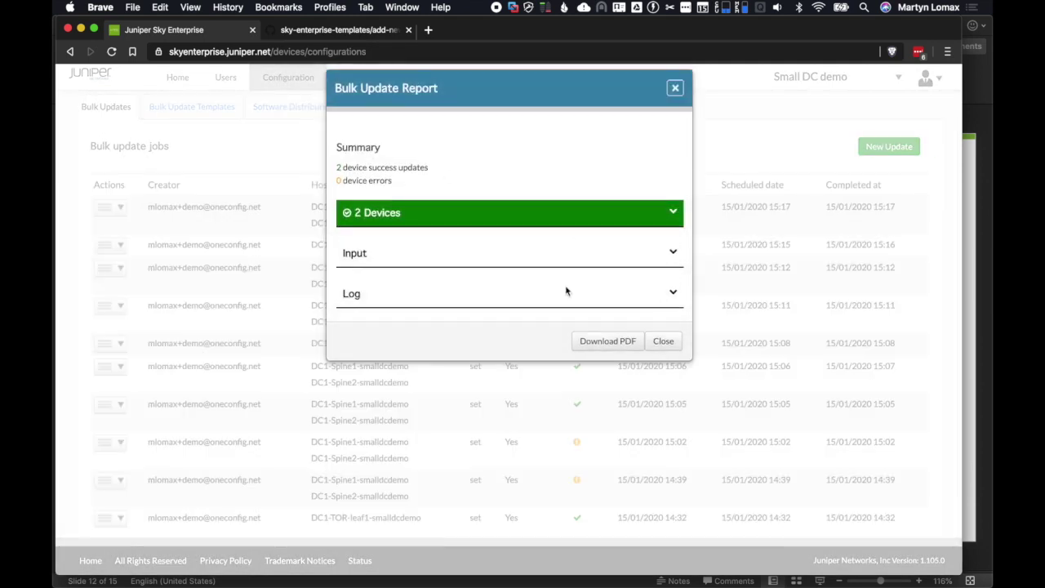
click(653, 252)
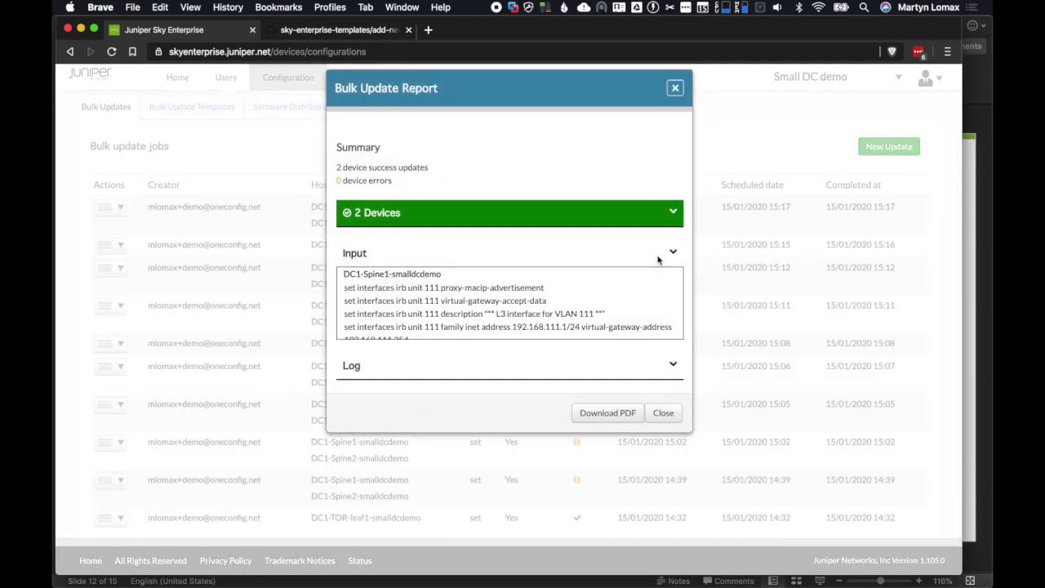
triple_click(447, 334)
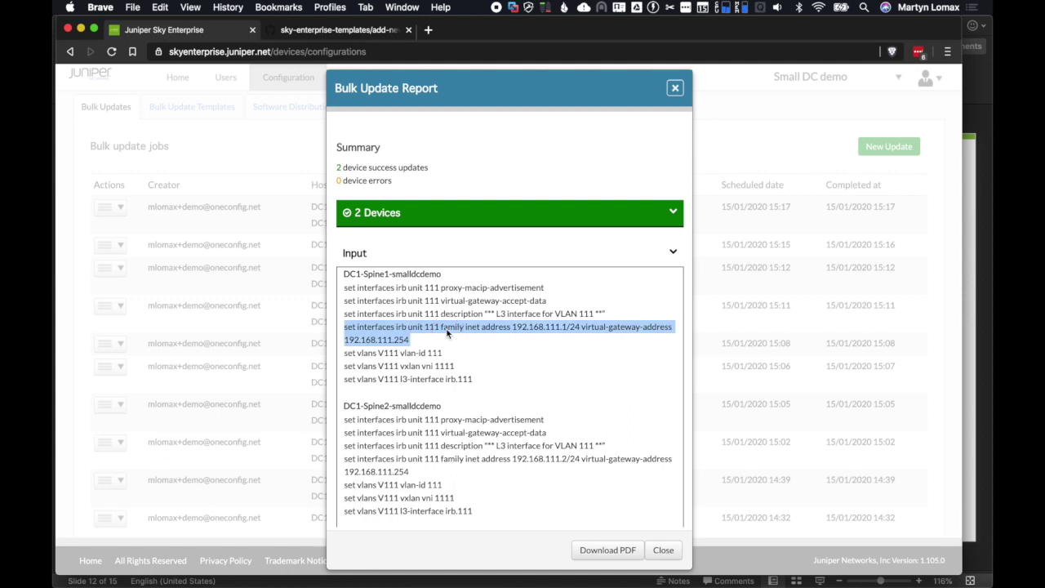
click(664, 551)
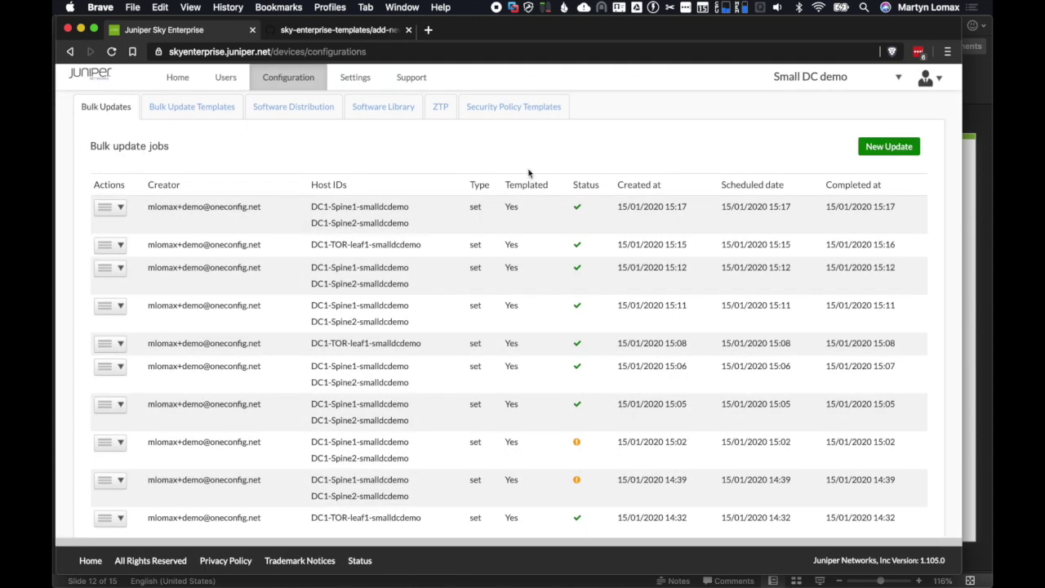
Step: Create a new bulk update for DC1-TOR-leaf1 using the advanced template add-new-vlan-tor-config with VLAN_ID set to 111
click(189, 77)
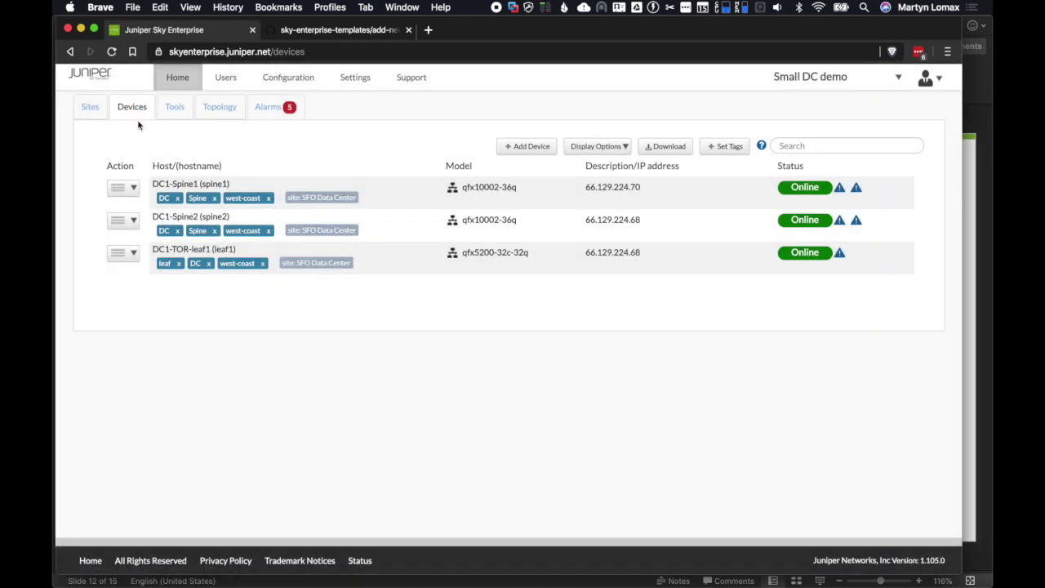
click(270, 94)
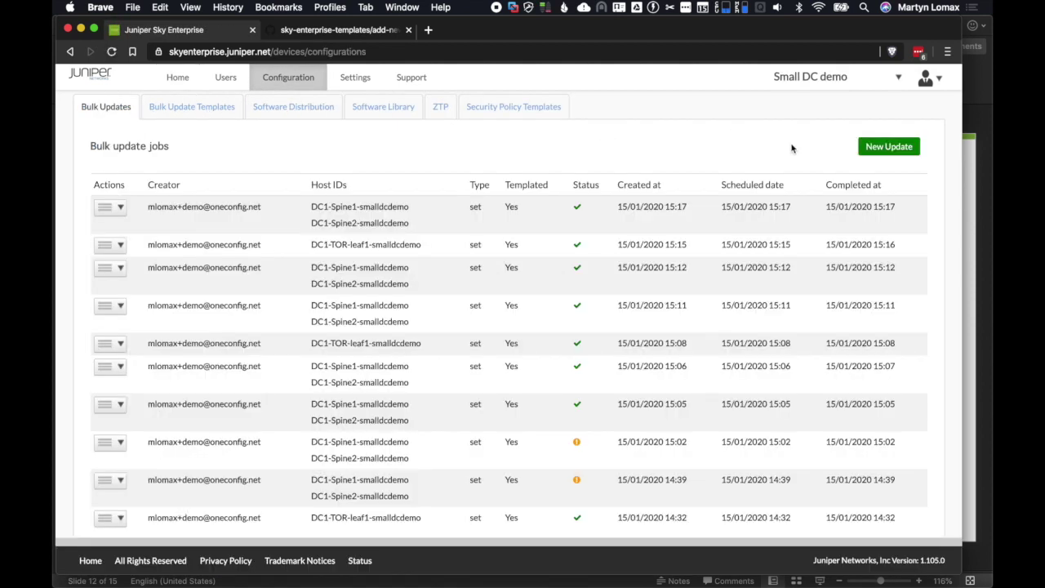
click(888, 147)
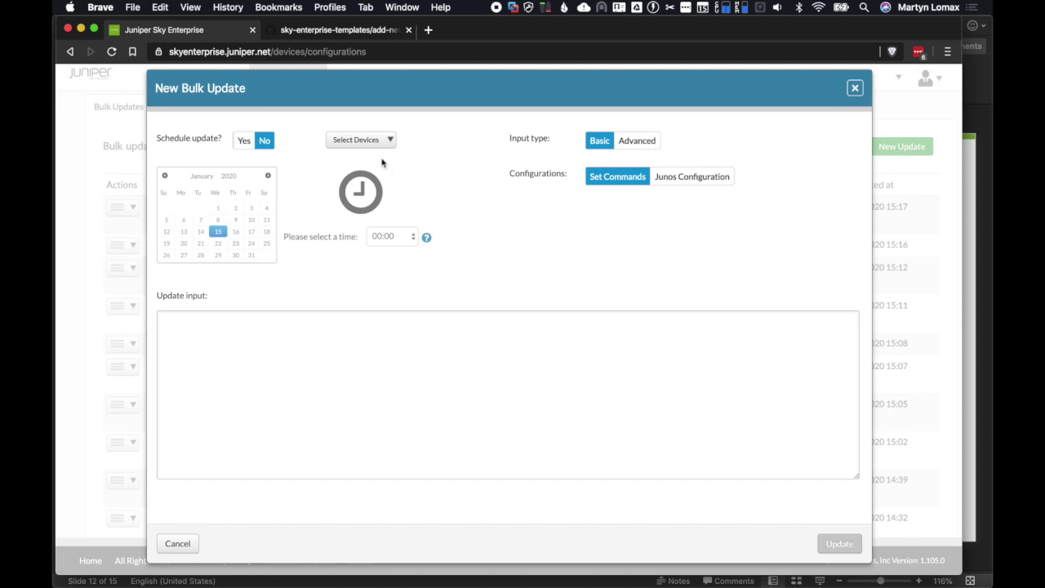
click(380, 141)
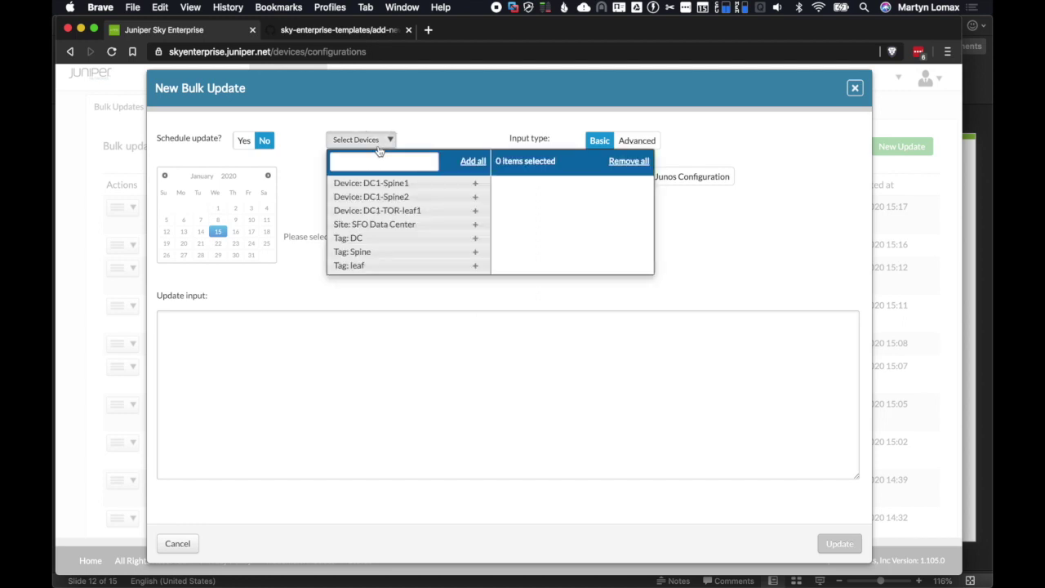
click(420, 211)
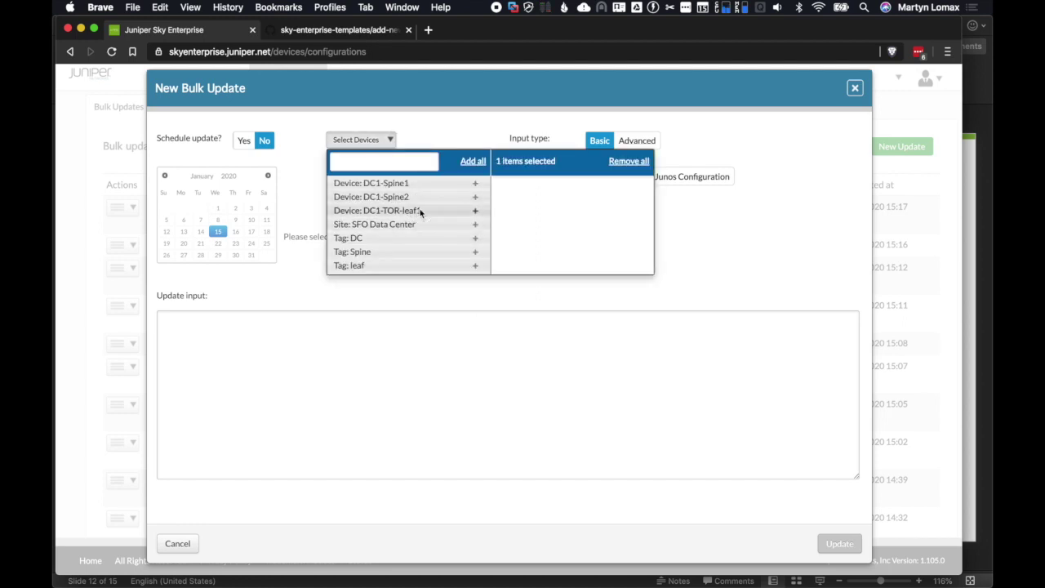
click(635, 141)
click(657, 175)
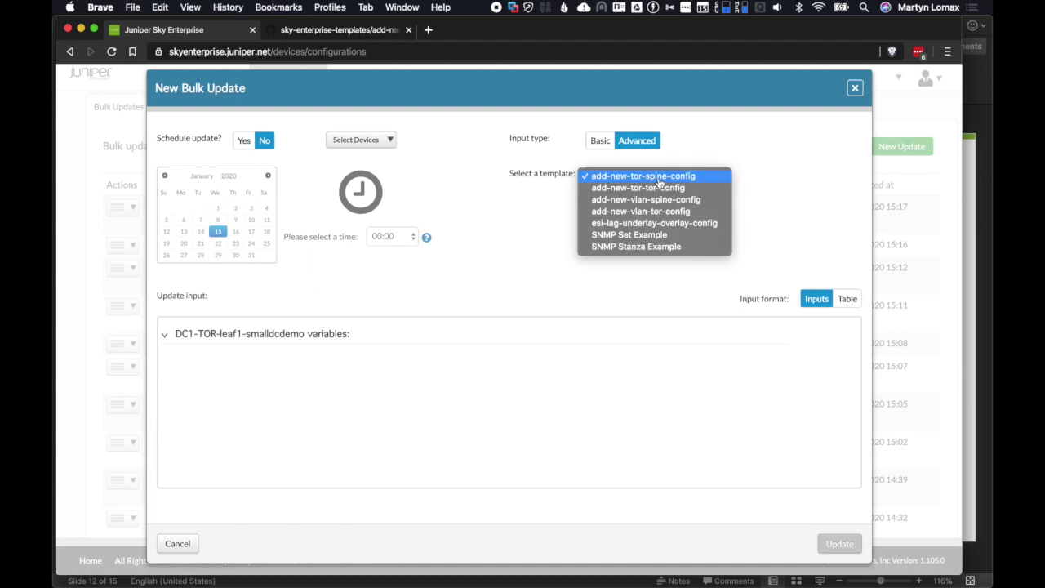
click(679, 216)
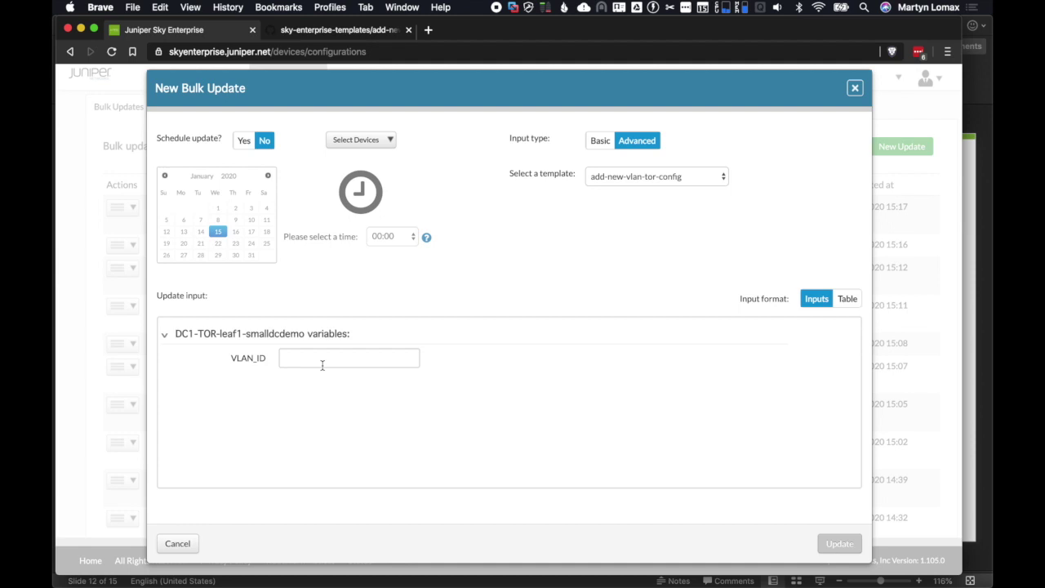
click(323, 360)
text(111)
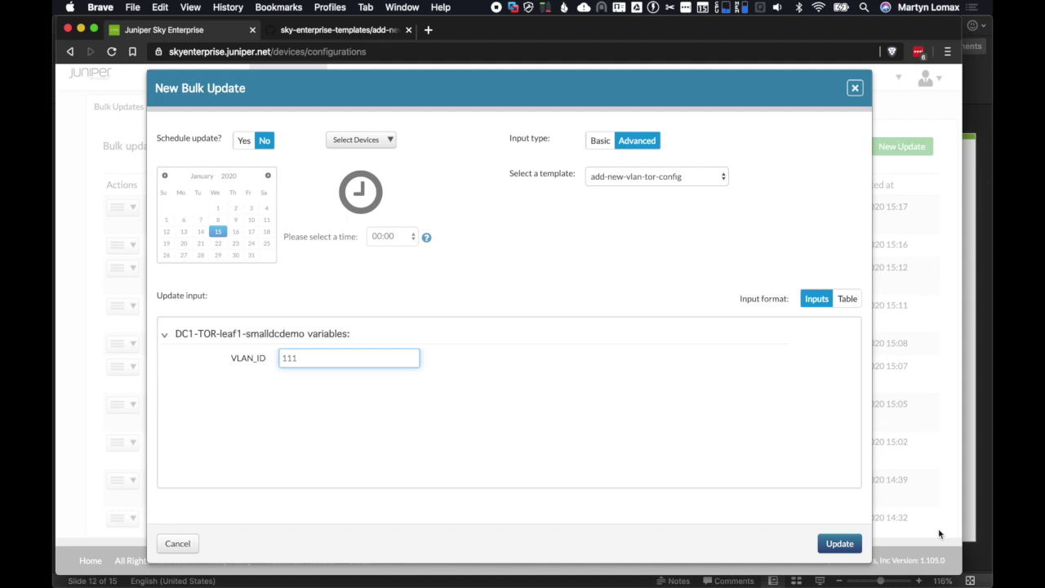
Step: Push the VLAN bulk update to DC1-TOR-leaf1 and review the input command in its report
click(837, 552)
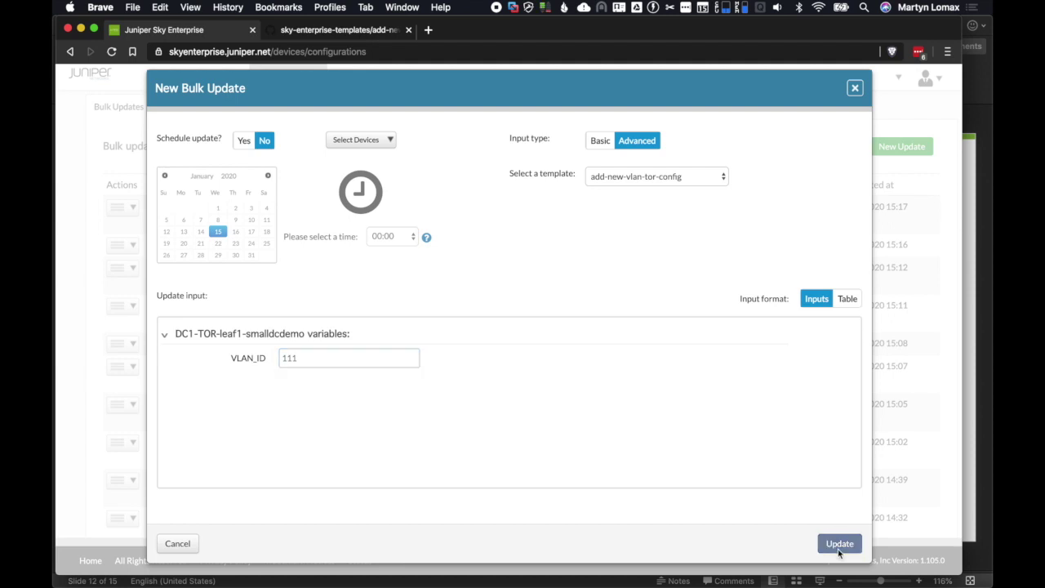
click(658, 295)
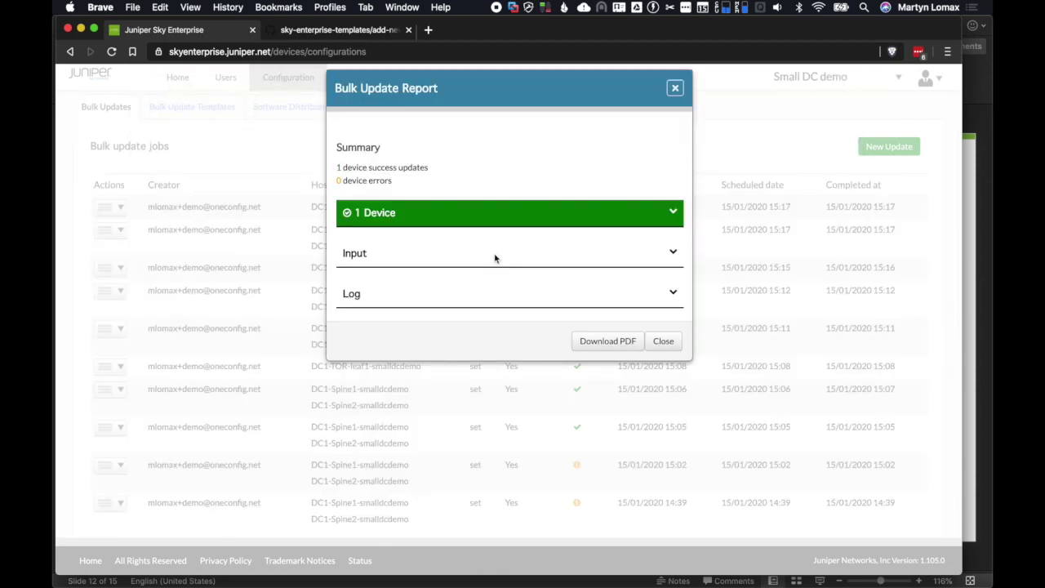
click(493, 258)
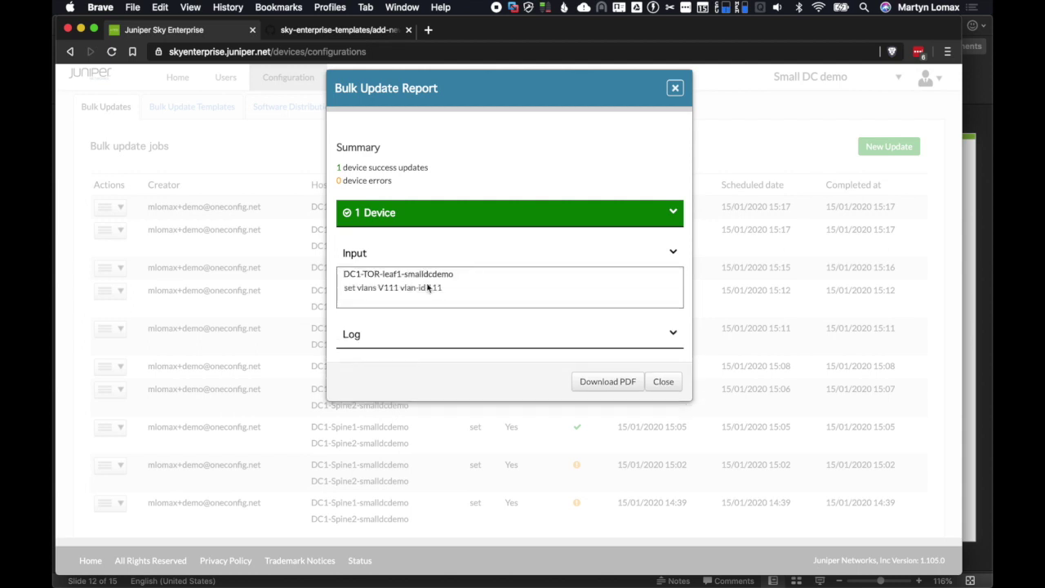
click(664, 381)
Step: Reopen the Junos CLI for DC1-Spine1 from the device list and run show configuration interfaces irb
click(179, 78)
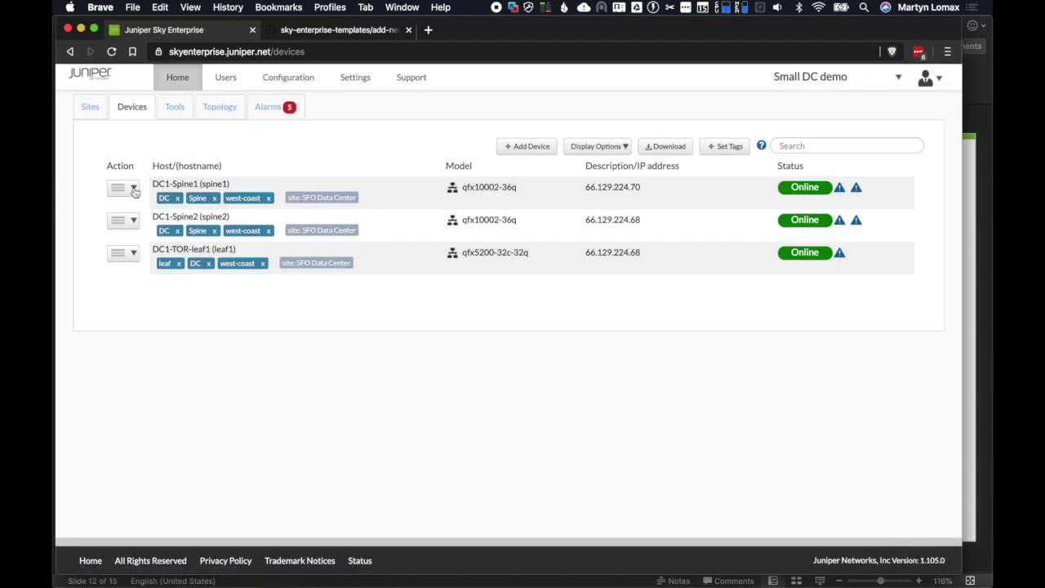
click(133, 188)
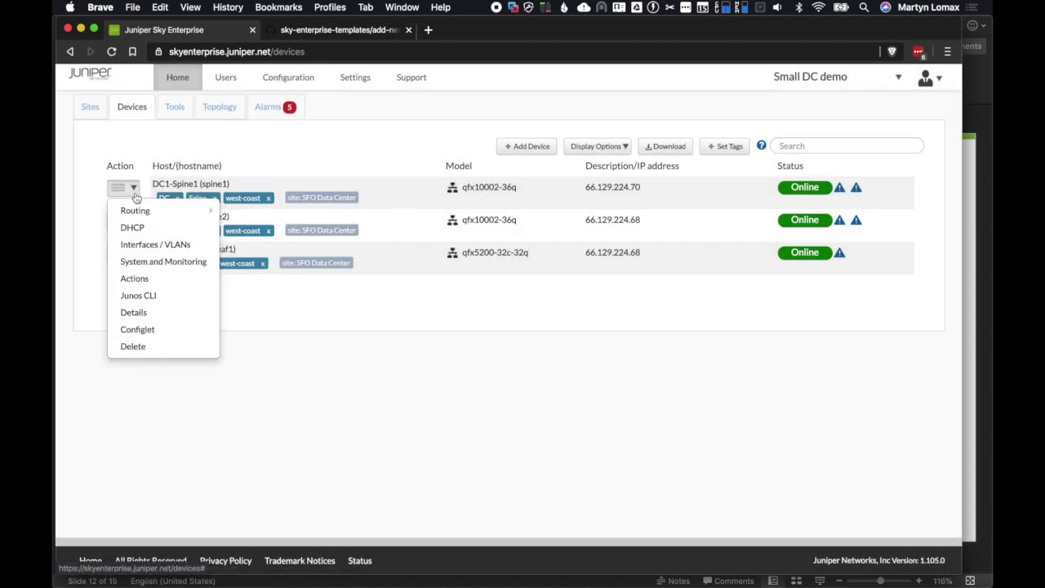
click(190, 295)
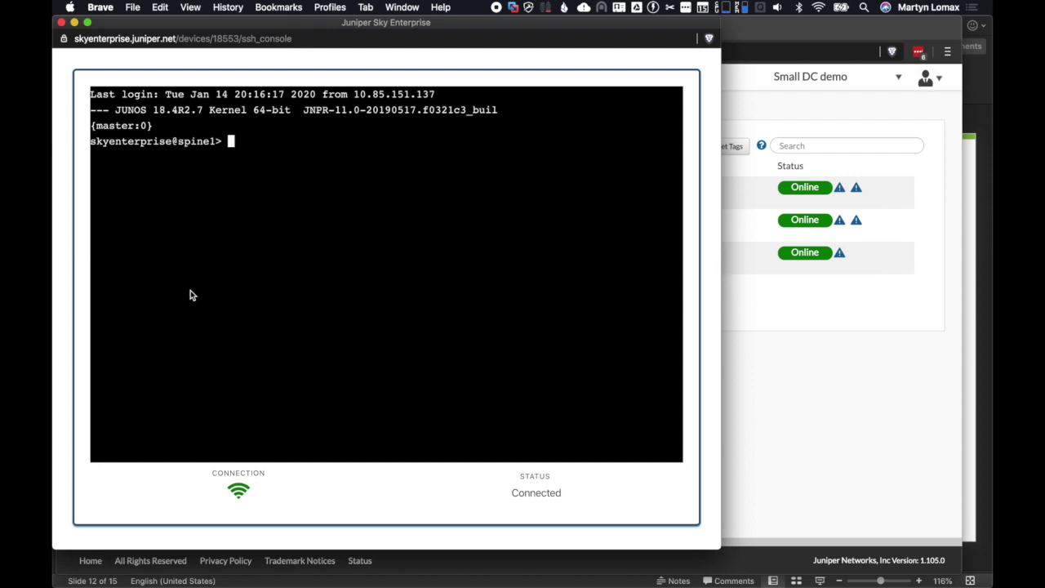
text(show configuration interfaces irb)
key(Return)
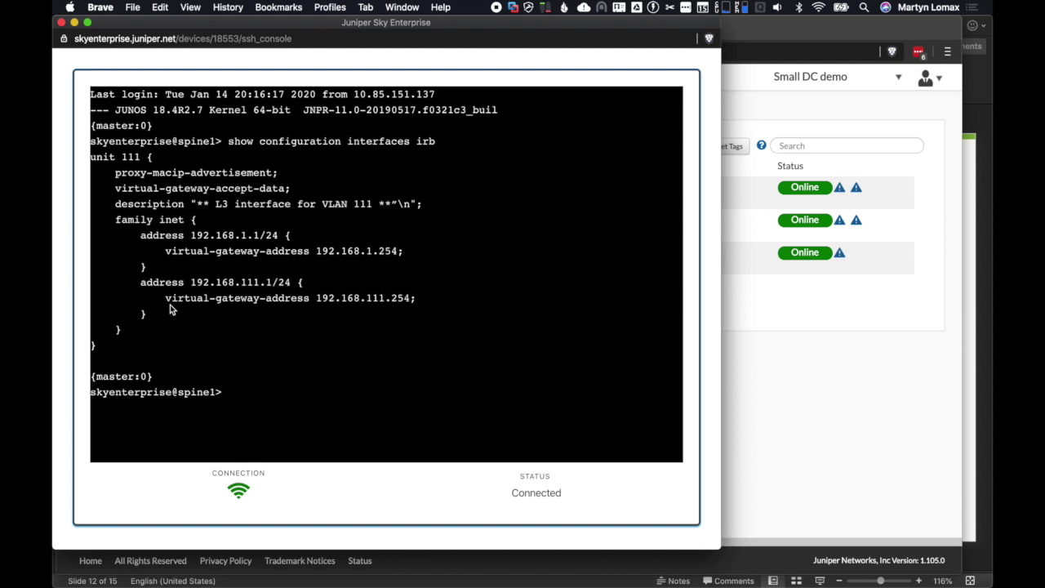
Step: Run show evpn database on DC1-Spine1 and end its CLI session
text(show ev)
key(space)
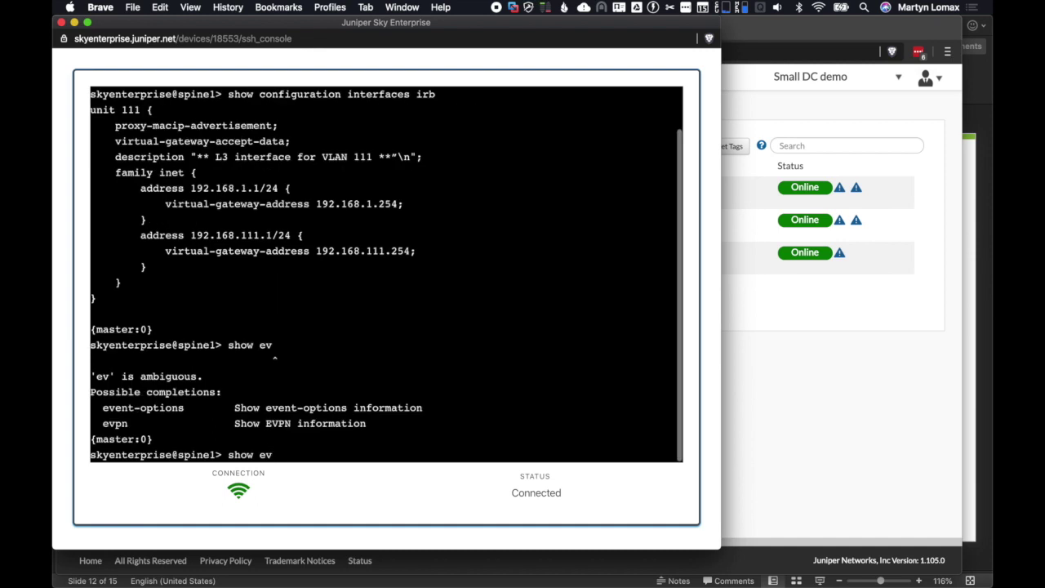
text(pn database)
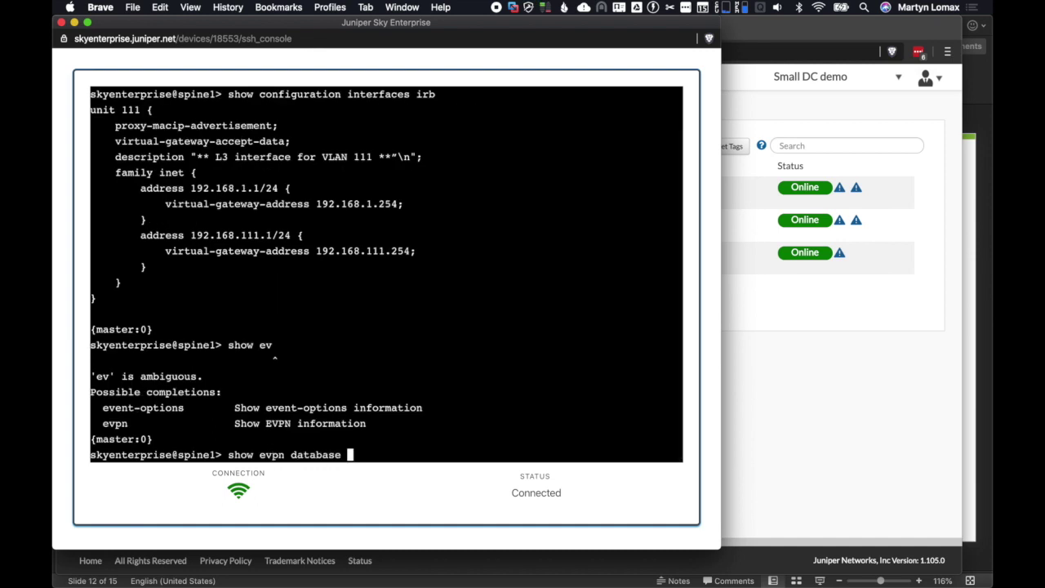
key(Return)
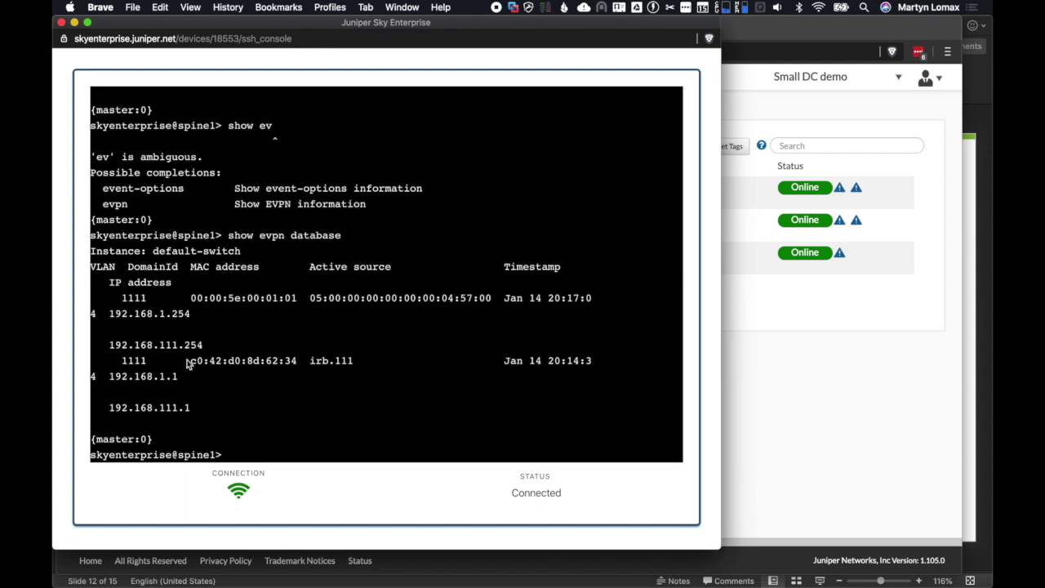
key(Return)
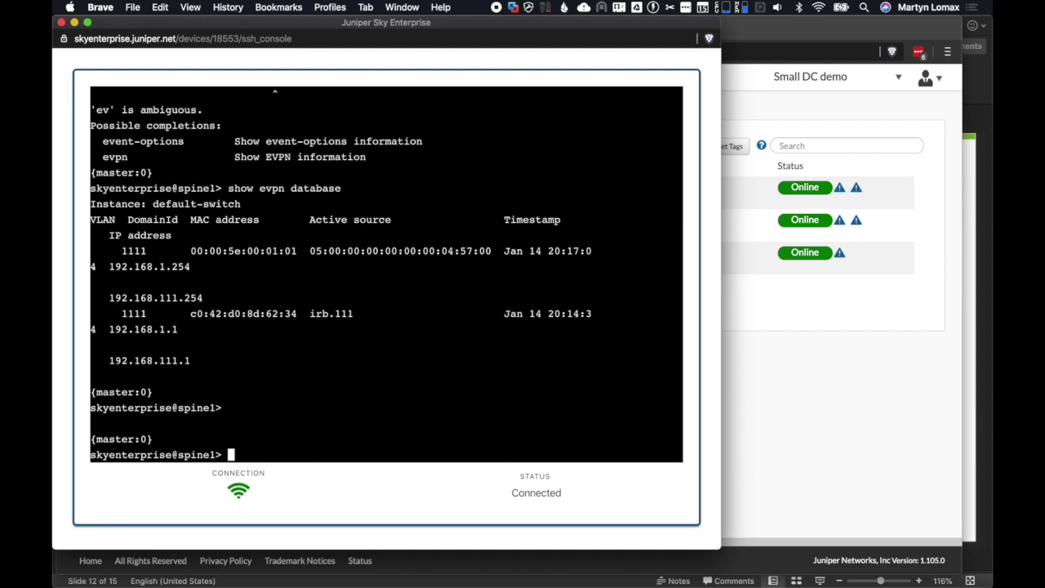
text(exit)
key(Return)
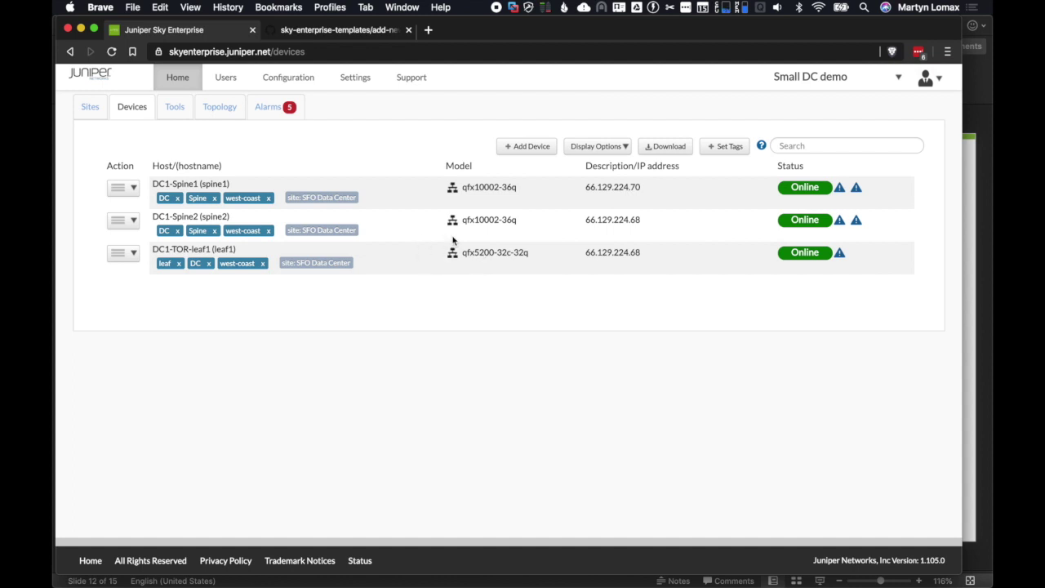
Step: Open the Junos CLI for DC1-TOR-leaf1 and run show vlans and show lacp interfaces
click(122, 253)
click(169, 362)
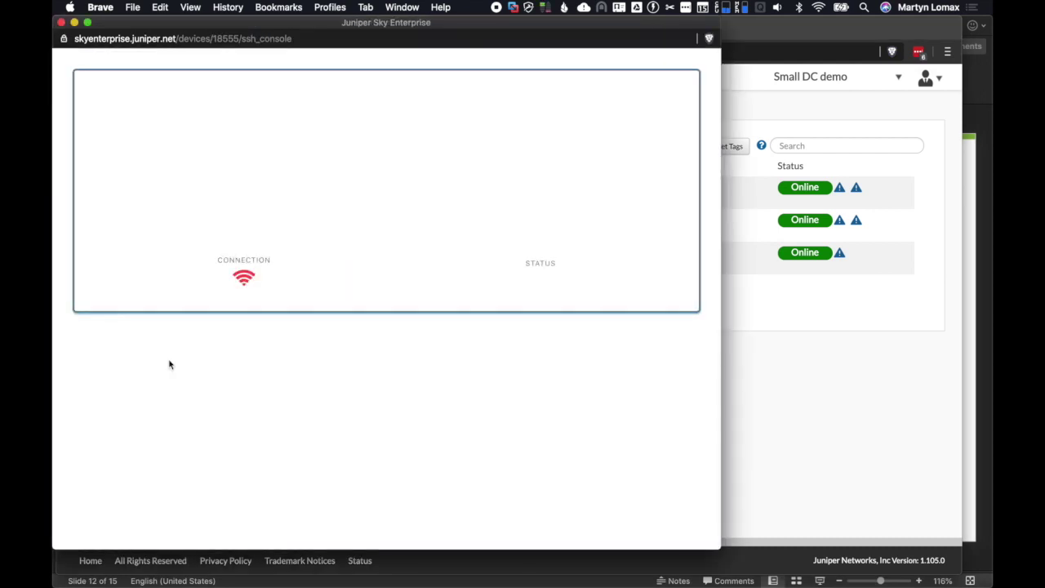
key(Return)
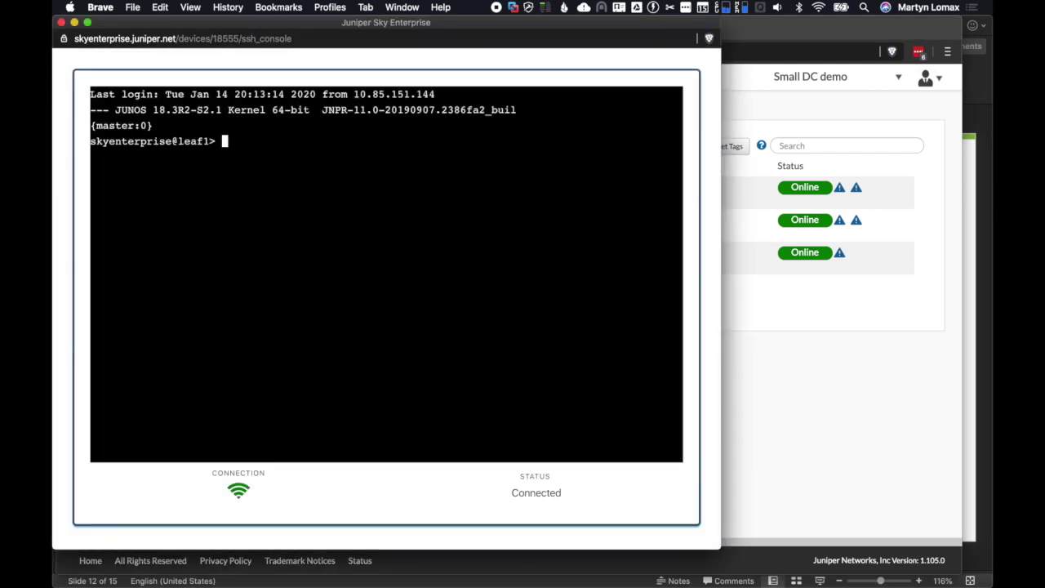
text(show vlans)
key(Return)
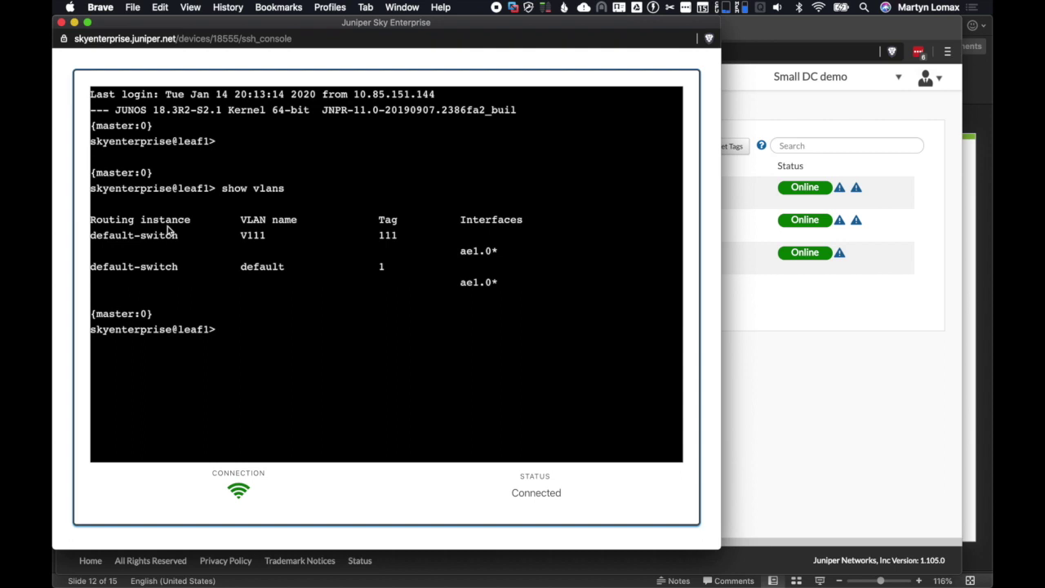
text(show lacp interfaces)
key(Return)
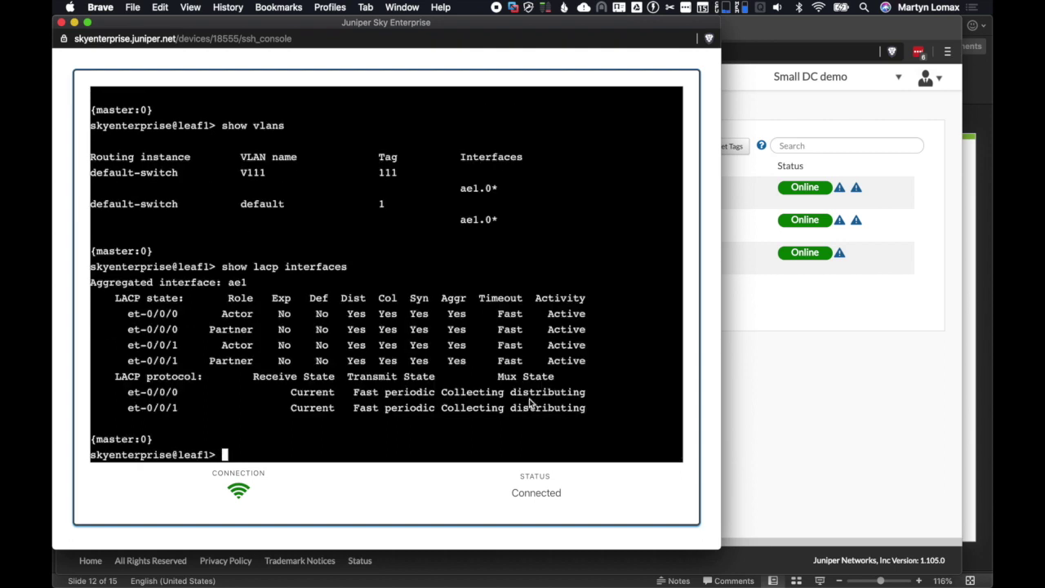
key(Return)
Step: Enter configuration mode on leaf1 and give interface irb.111 the family inet address 192.168.111.3/24
text(configure)
key(Return)
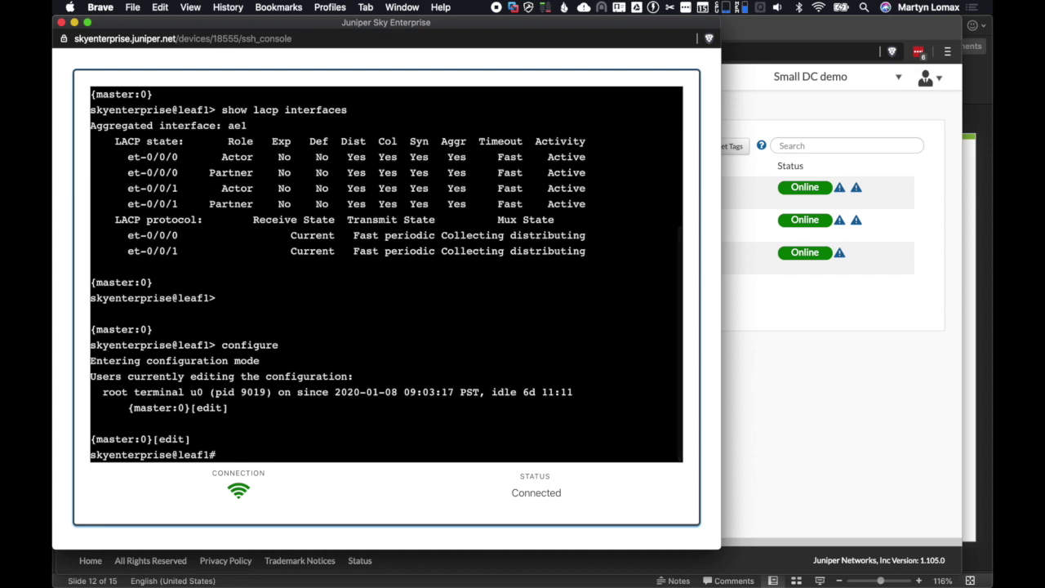
text(set interfaces irb.111 family inet)
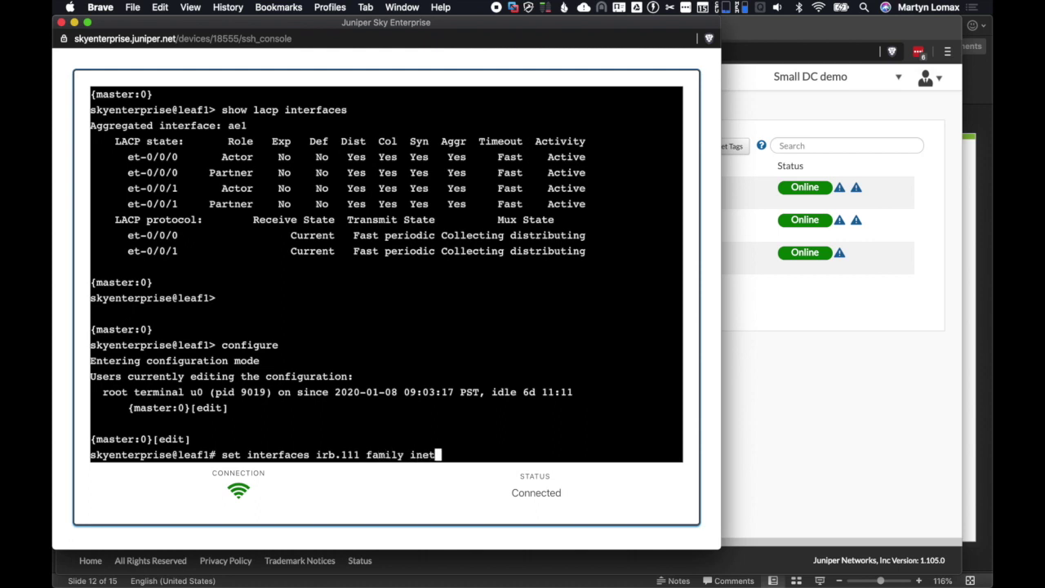
text( address 192.168.)
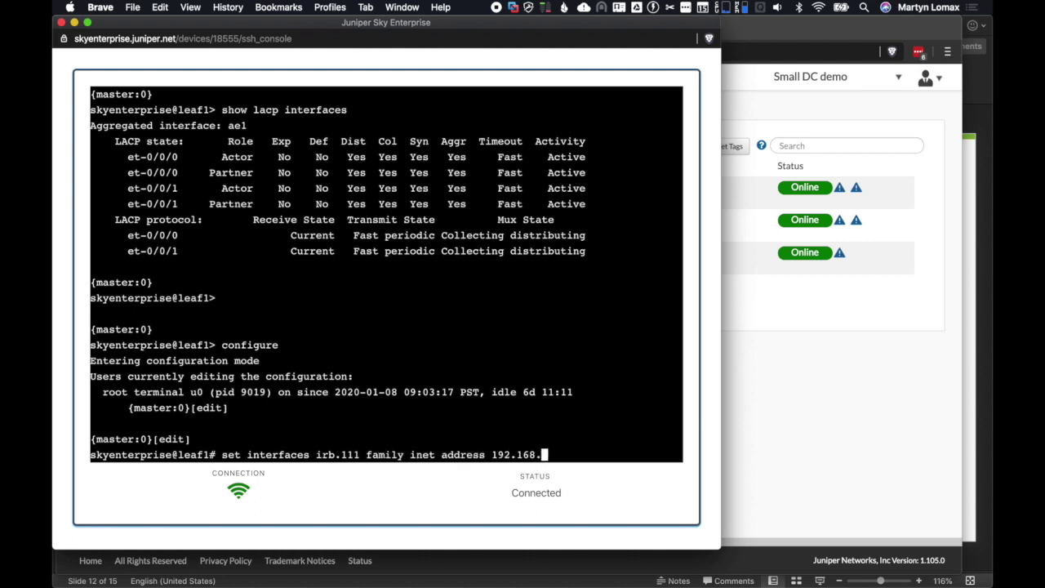
text(111.3/24)
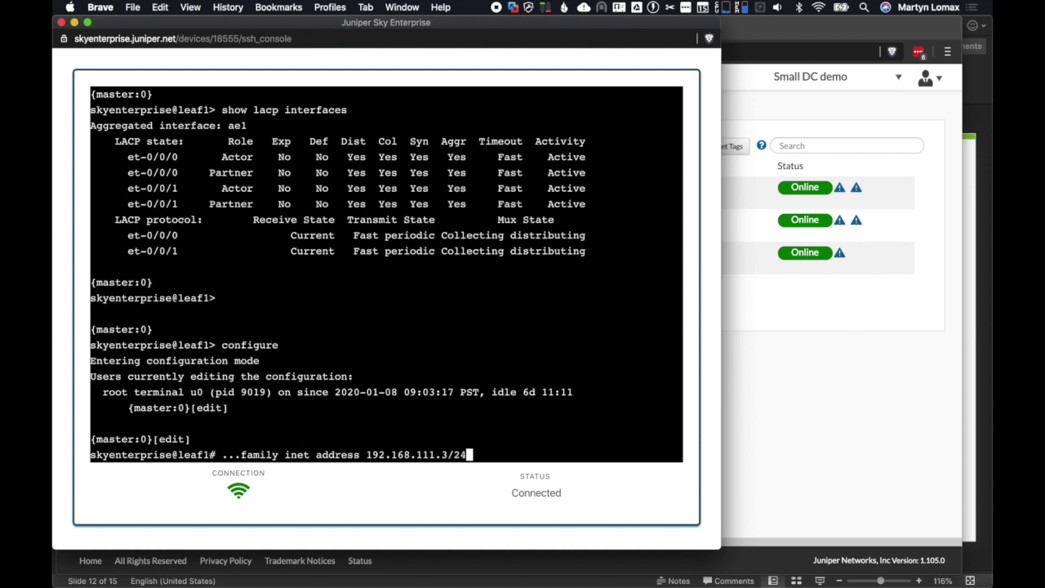
key(Return)
Step: Assign irb.111 as the l3-interface of VLAN V111 and apply the configuration with commit and-quit
text(set vlans )
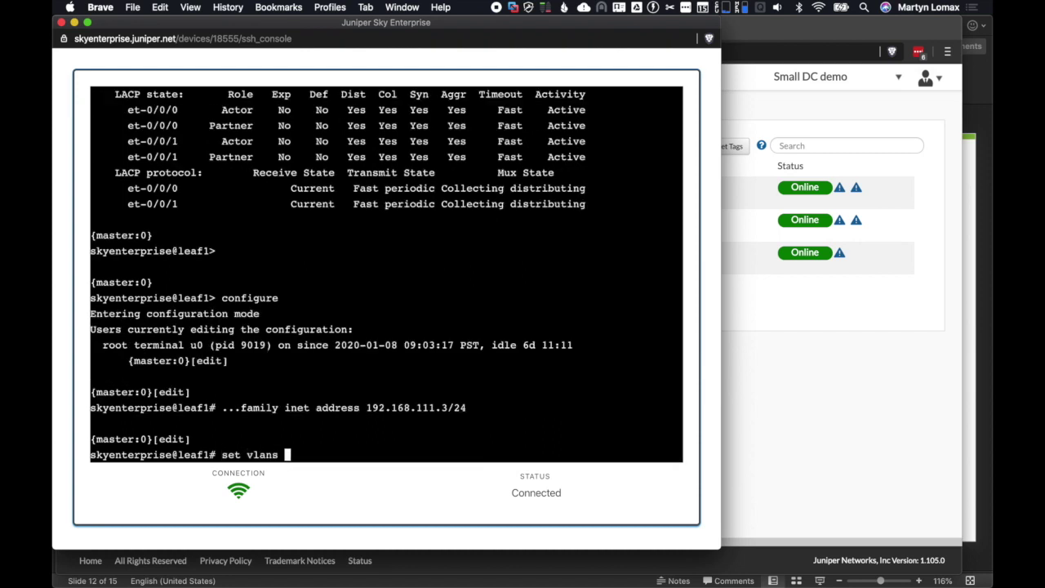
text(V111 l3-interface )
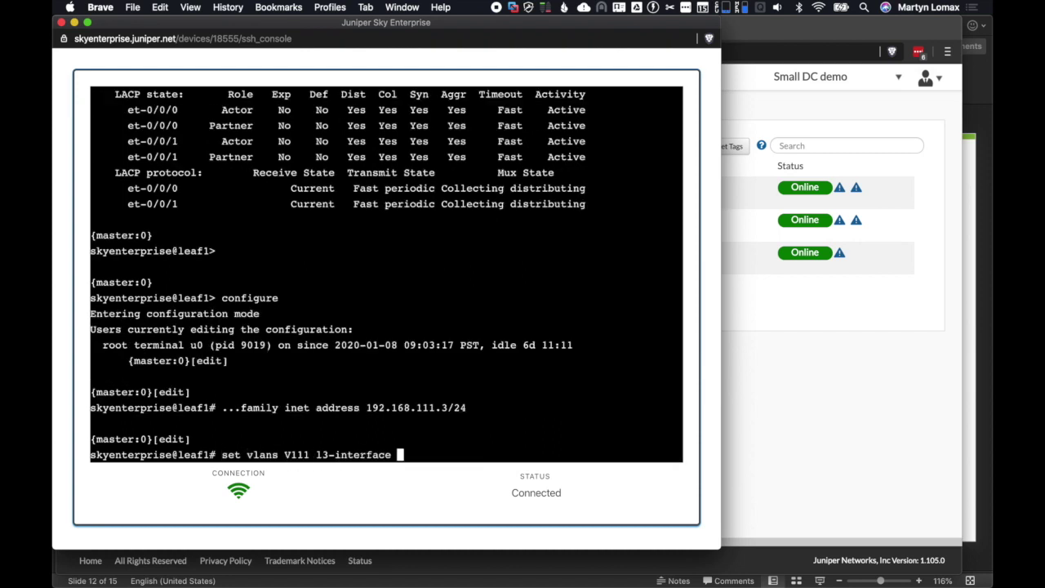
text(irb.1)
text(11)
key(Return)
text(commit a)
key(Tab)
key(Return)
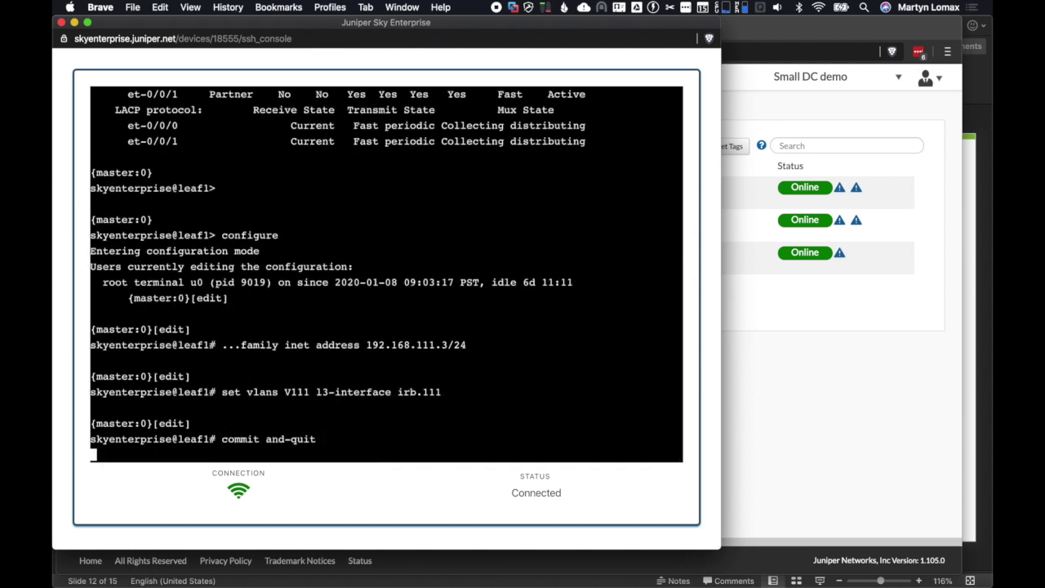
key(Return)
Step: Ping 192.168.111.254 and 192.168.111.2 from leaf1, stopping each ping after a few replies
text(ping )
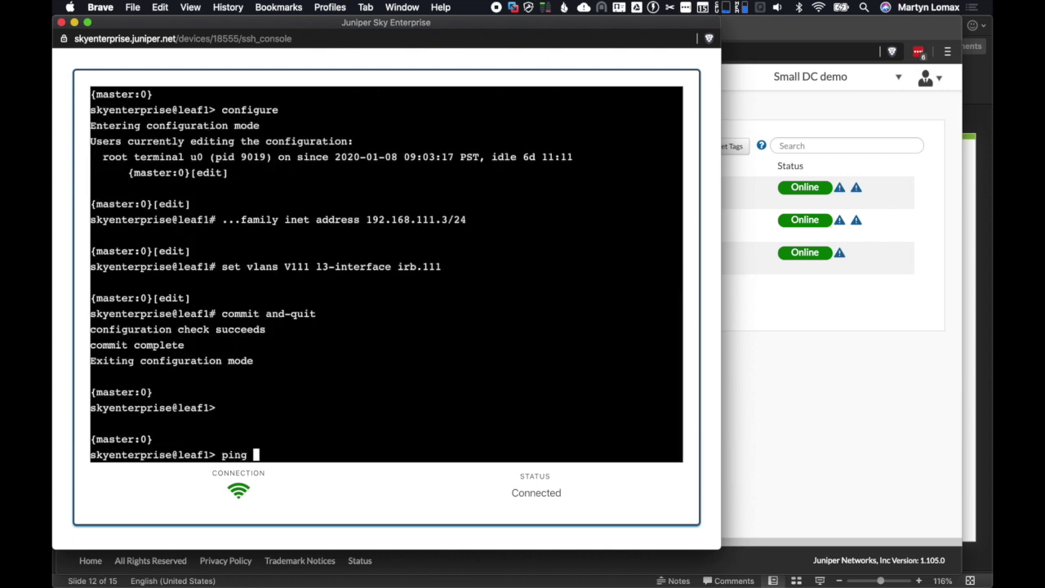
text(192.168.111.254)
key(Return)
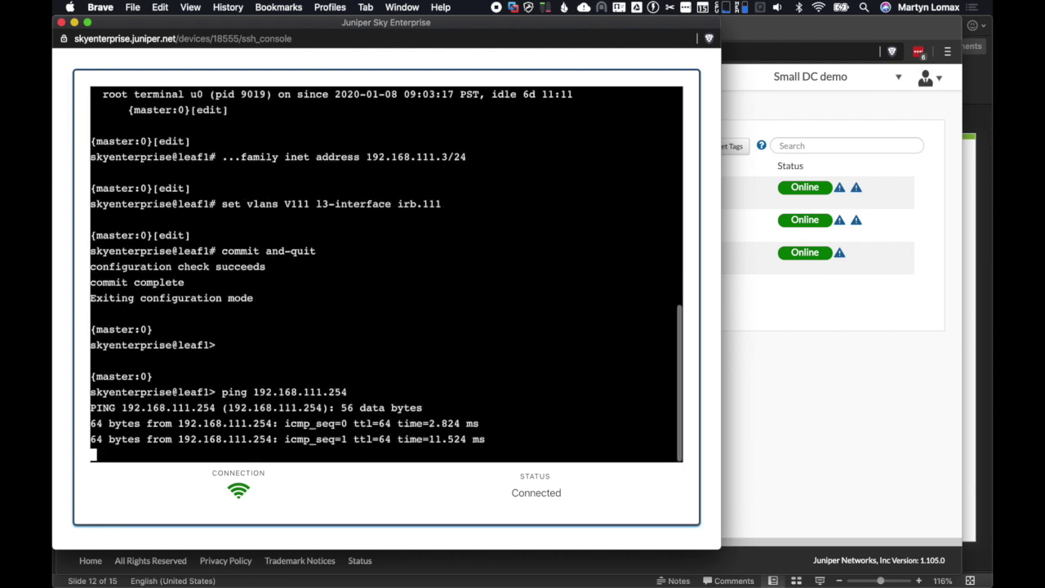
key(ctrl+c)
key(Up)
key(BackSpace)
key(BackSpace)
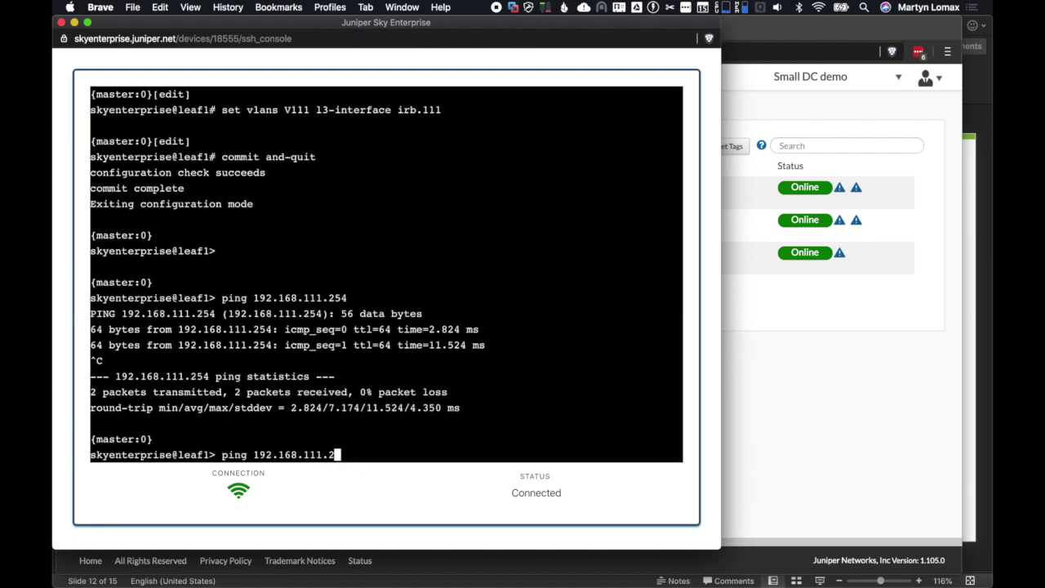
key(Return)
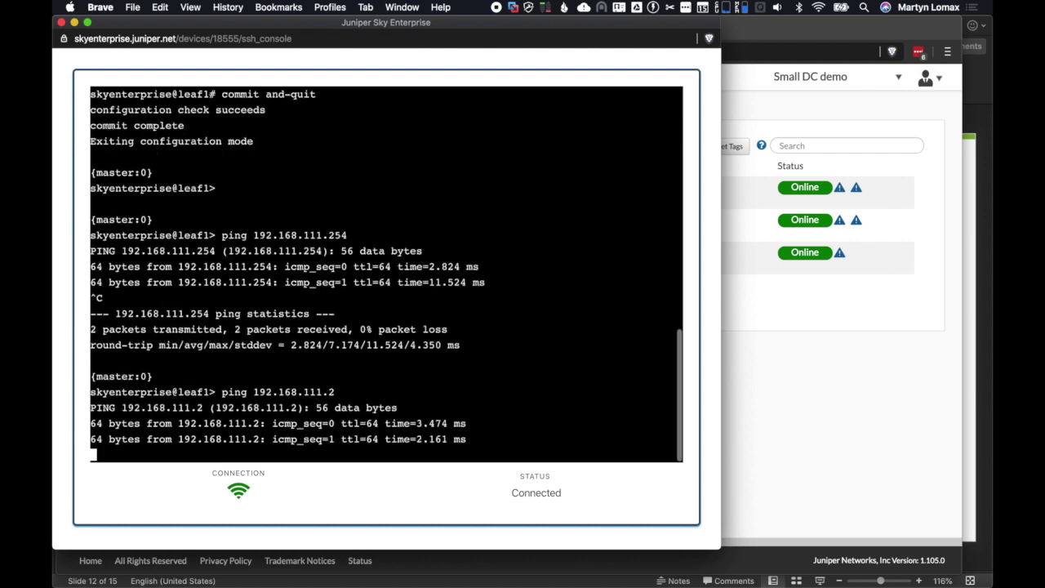
key(ctrl+c)
Step: Test a telnet connection from leaf1 to 192.168.111.2 and abort the login
text(telnet 19)
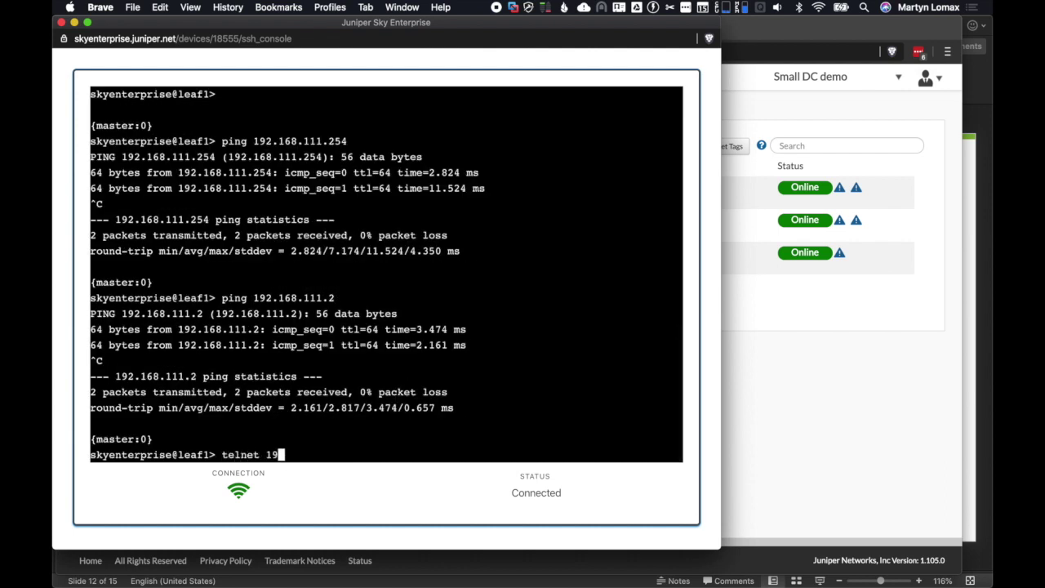
text(2.168.111.2)
key(Return)
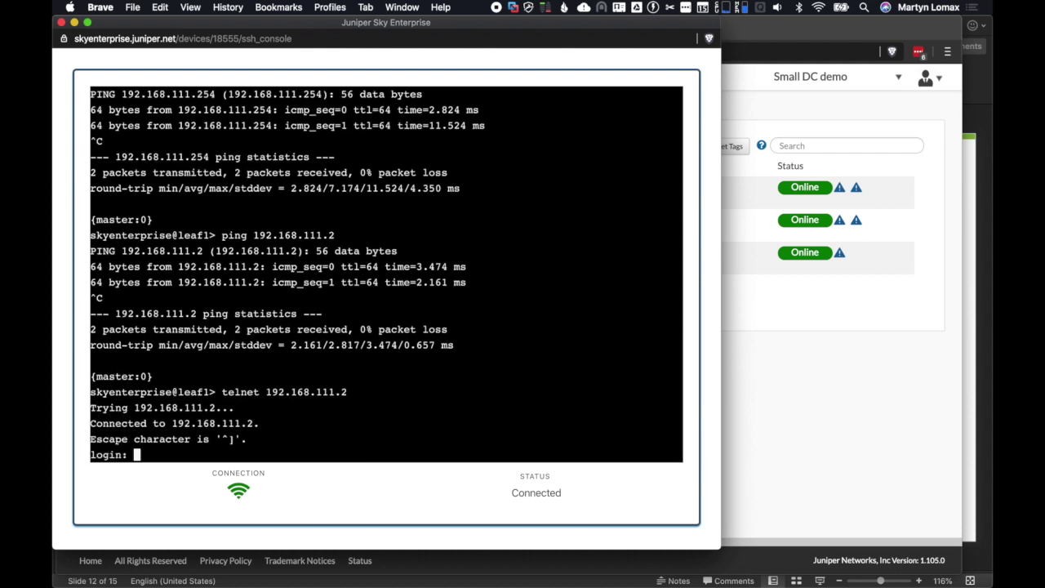
text(exit)
key(Return)
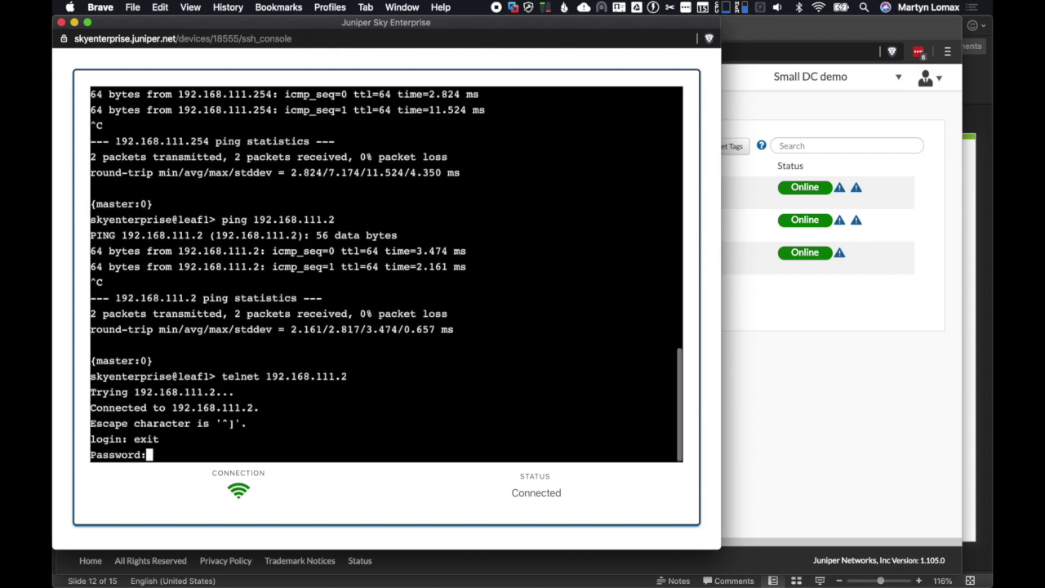
key(Return)
key(ctrl+c)
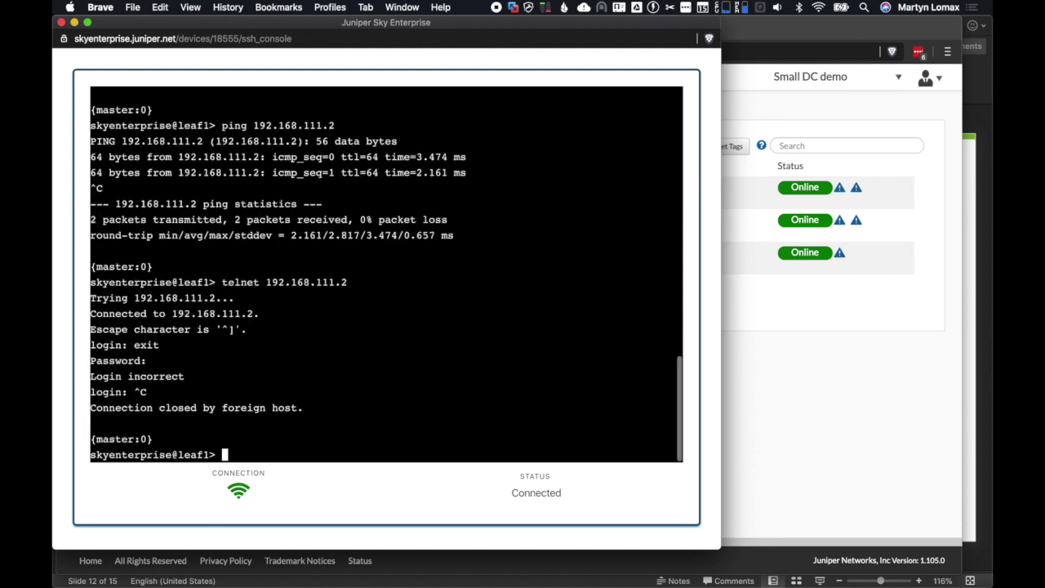
Step: End the leaf1 CLI session and open the Interfaces / VLANs page for DC1-TOR-leaf1
key(Return)
text(exit)
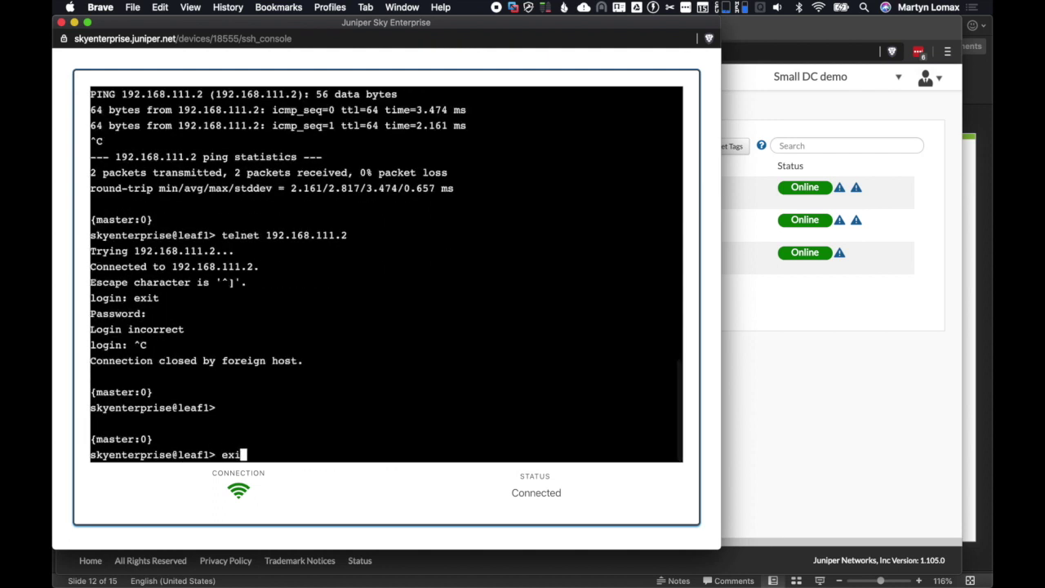
key(Return)
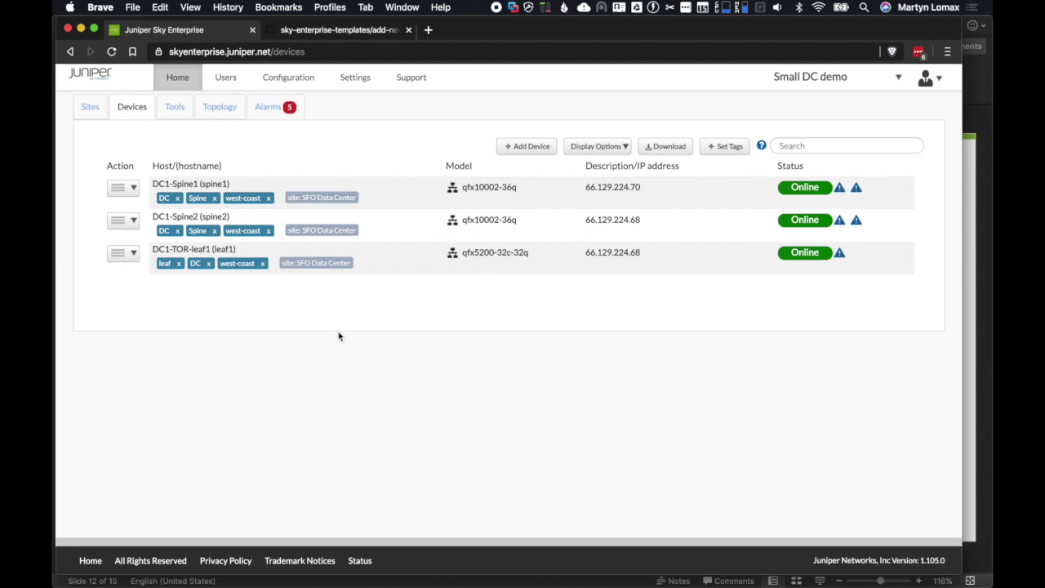
click(125, 253)
click(170, 309)
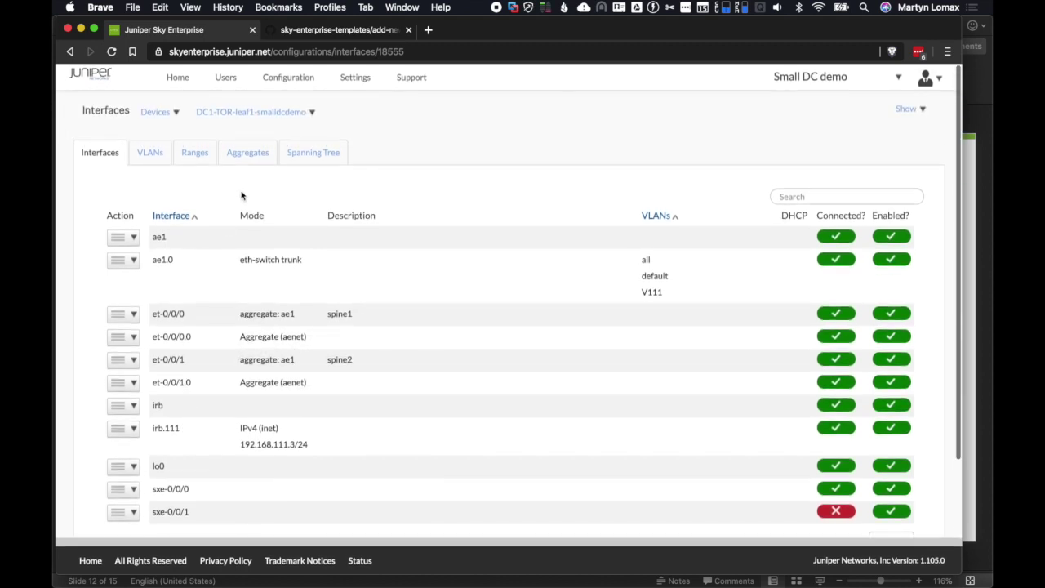
Step: Go to the Example company's device list, open Interfaces / VLANs for the exnew switch and reload the page
click(100, 77)
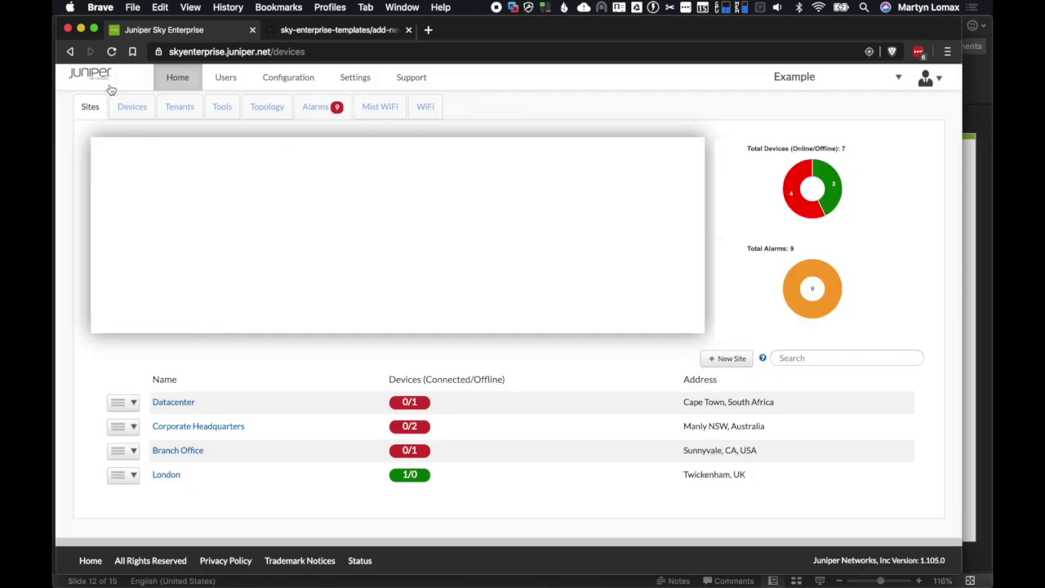
click(132, 109)
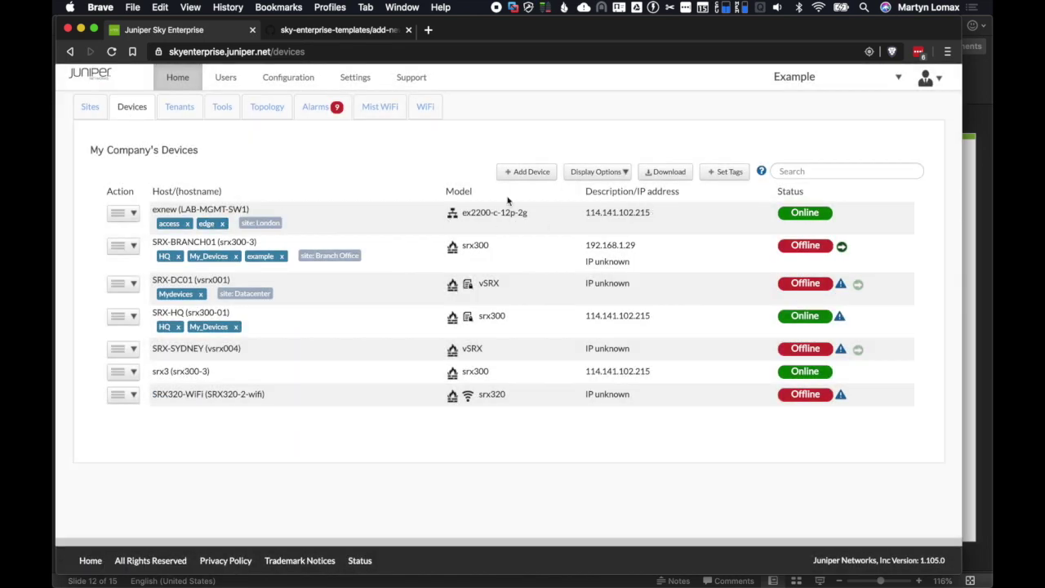
click(126, 215)
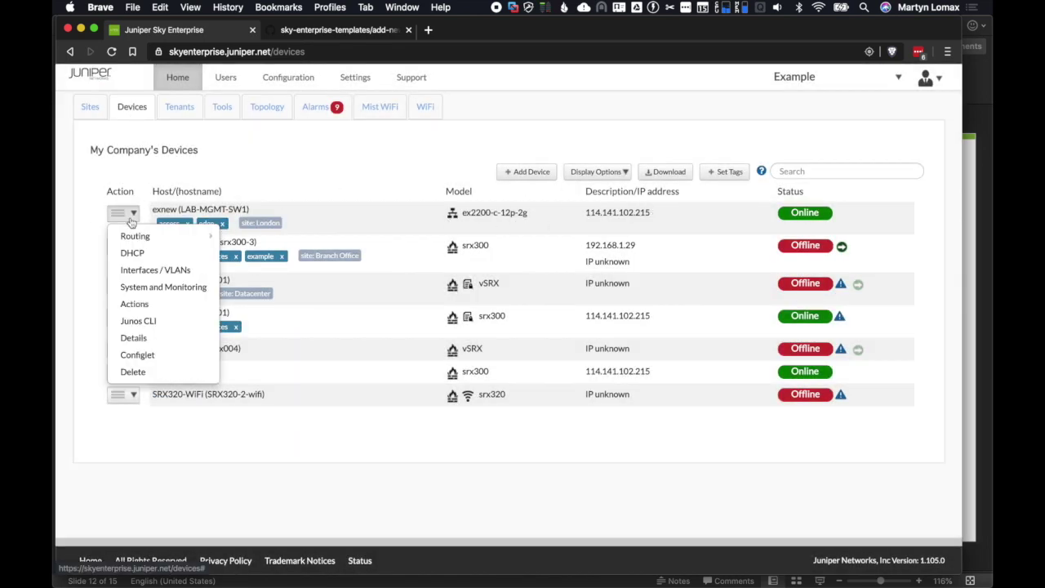
click(187, 272)
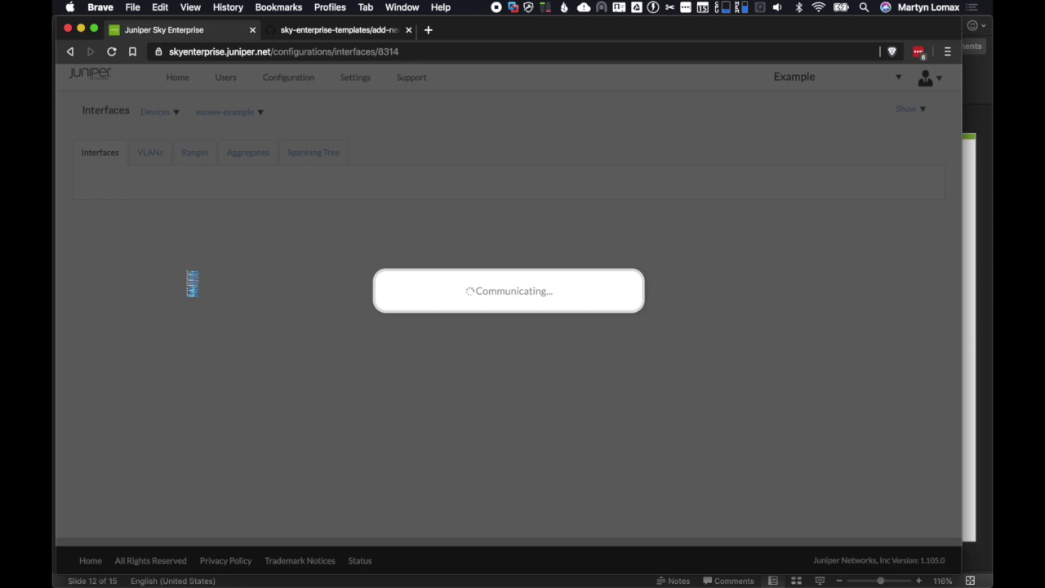
click(415, 55)
key(Return)
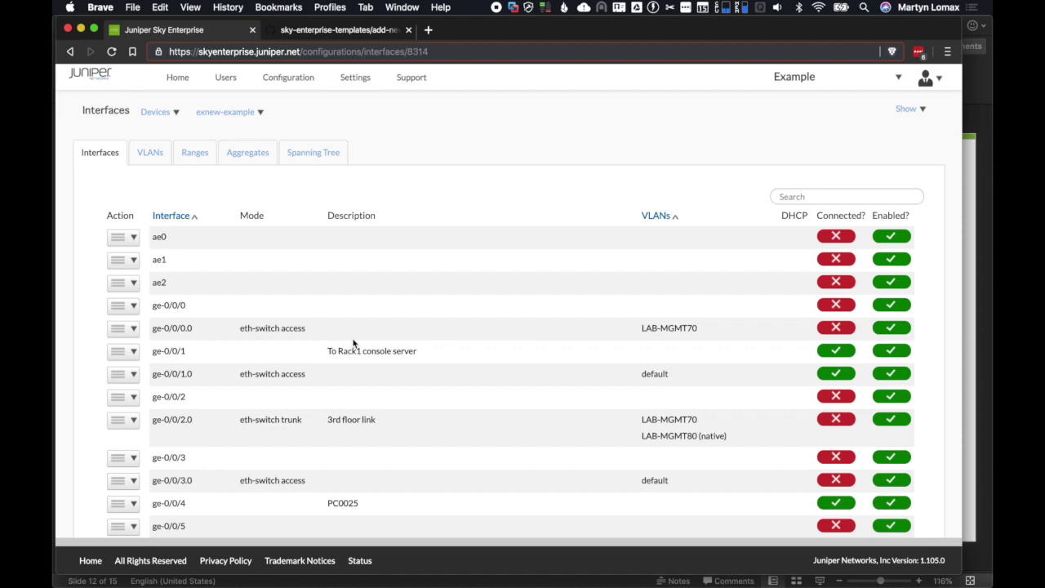
Step: Open interface unit ge-0/0/3.0 on the exnew switch for editing and select LAB-MGMT80 (80) as its access VLAN
scroll(381, 357, down, 5)
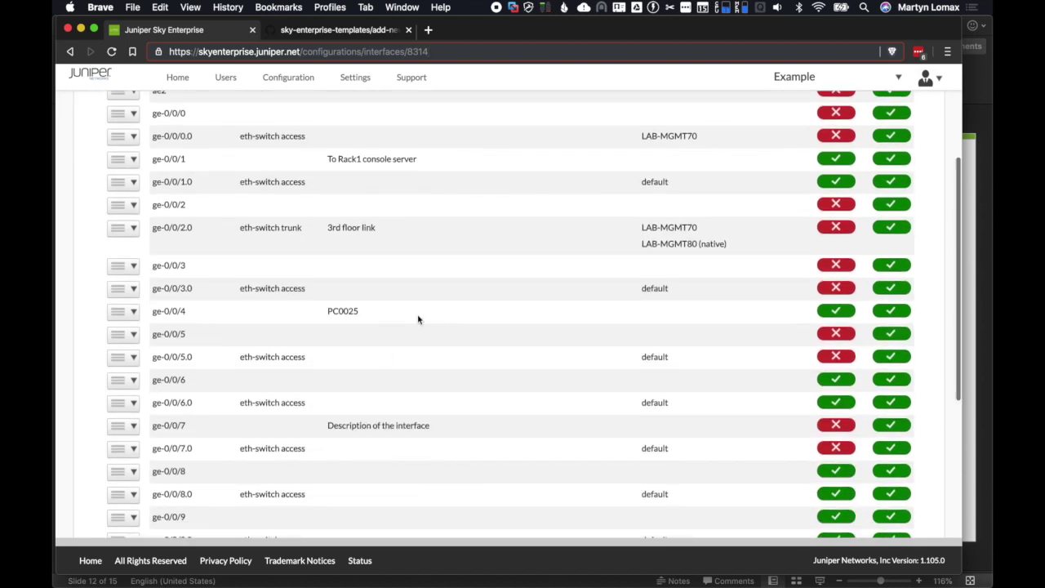
click(123, 289)
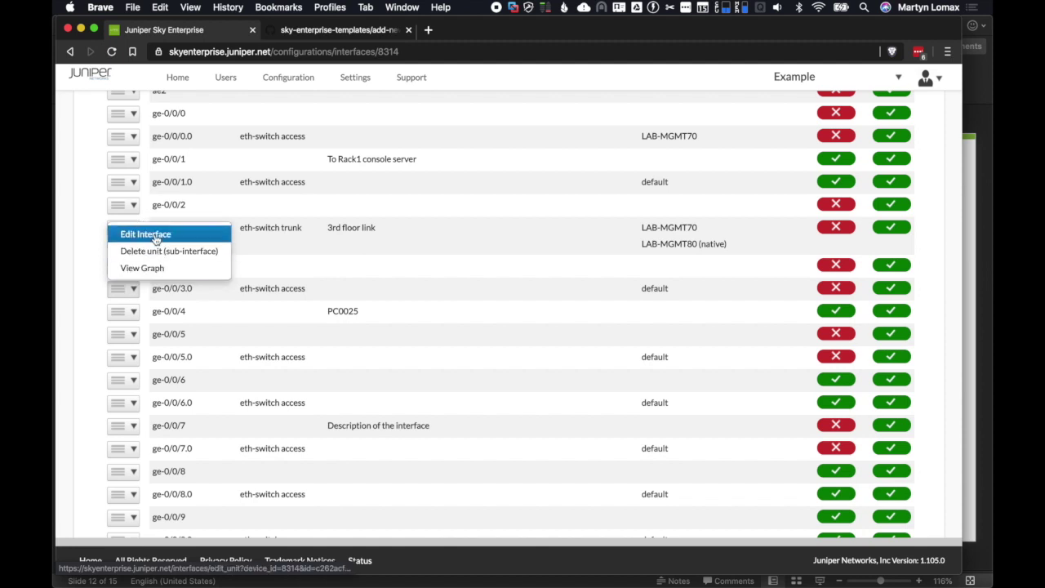
click(156, 237)
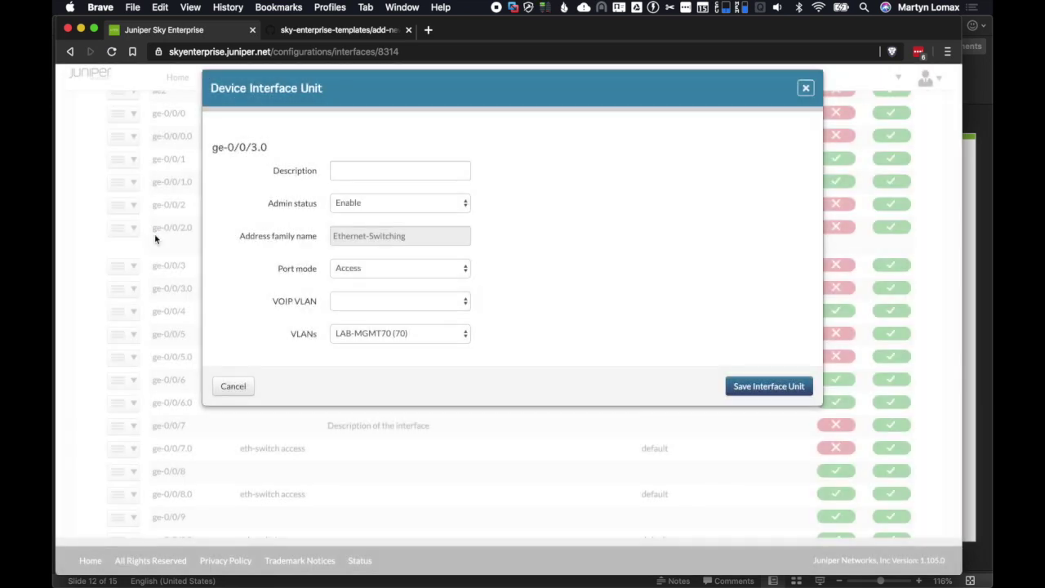
click(406, 341)
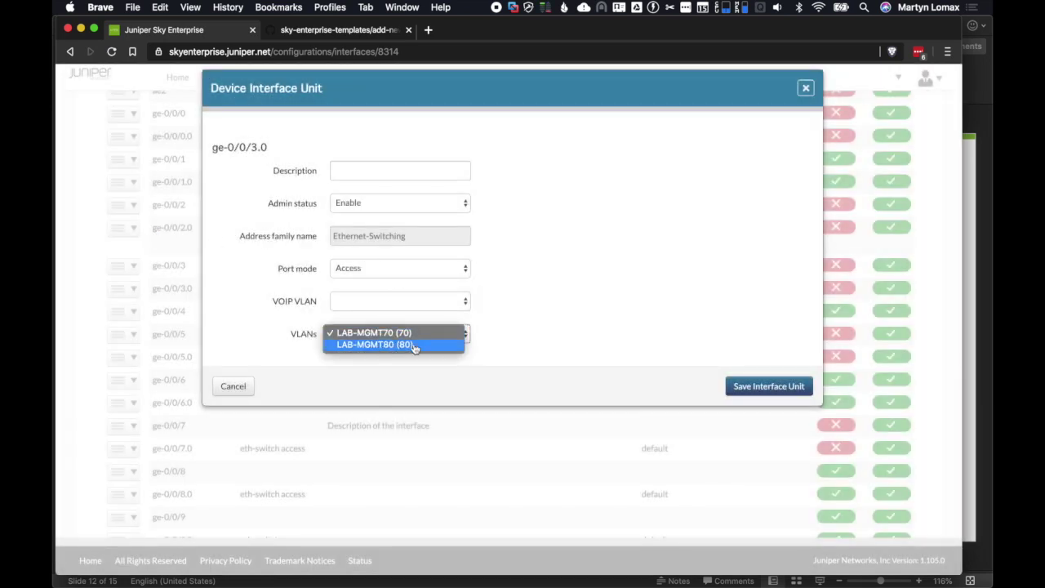
click(408, 349)
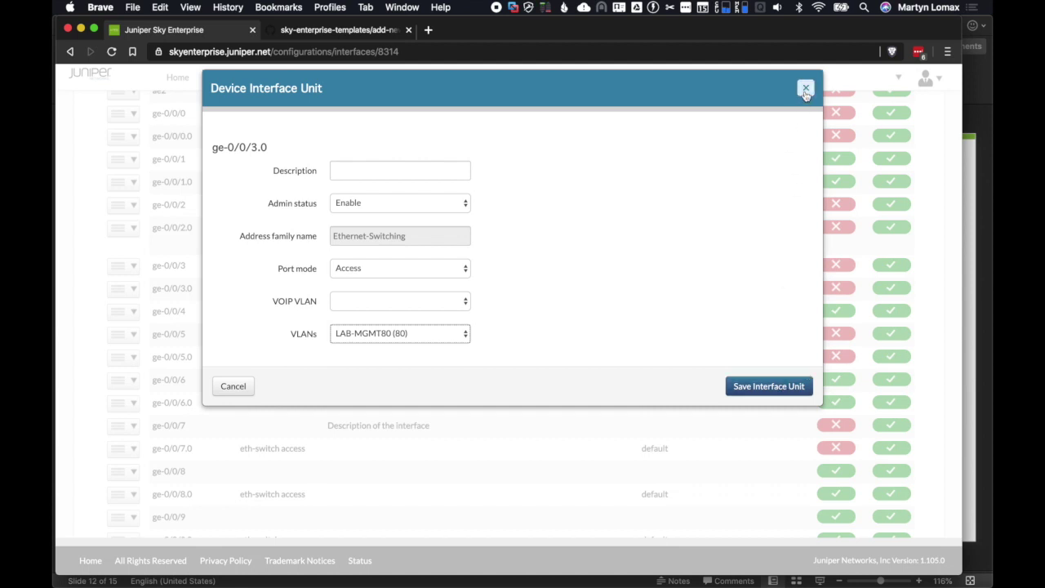
Step: Try port mode Trunk with VLANs LAB-MGMT70 (70) and LAB-MGMT80 (80) on ge-0/0/3.0, then discard the unsaved changes
click(409, 272)
click(410, 287)
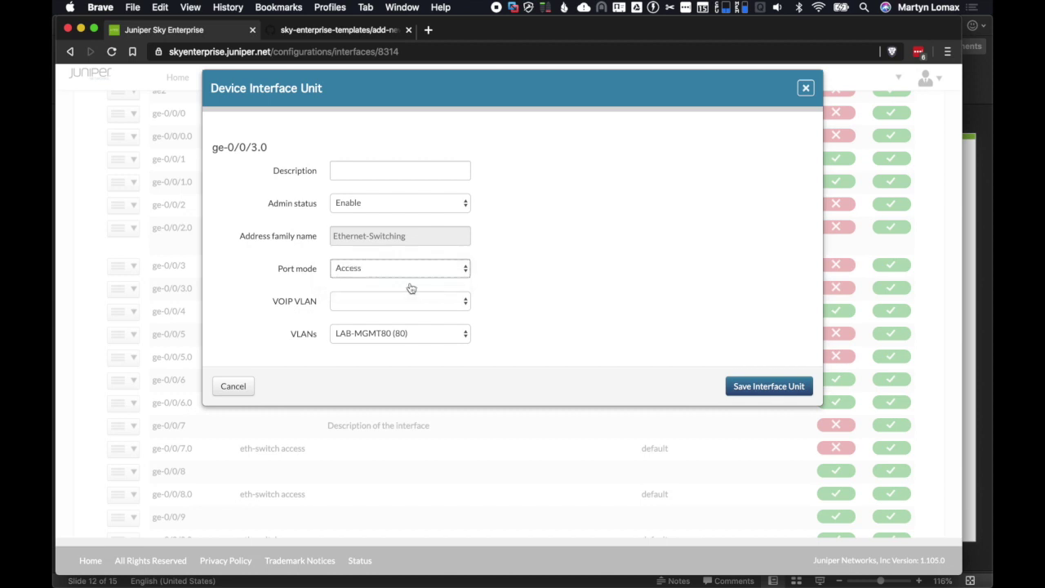
click(385, 301)
click(388, 320)
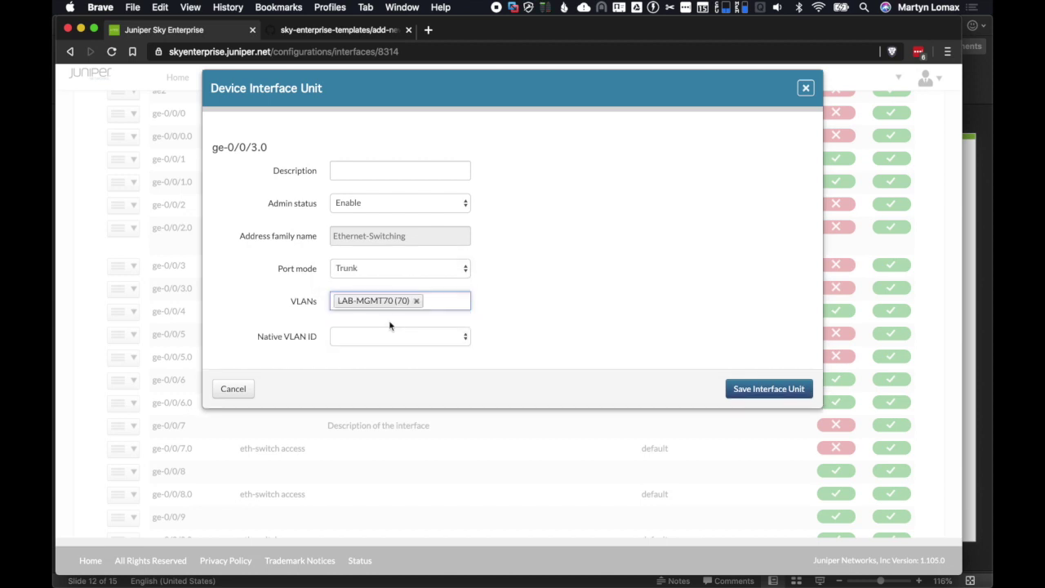
click(459, 300)
click(456, 322)
click(463, 357)
click(625, 252)
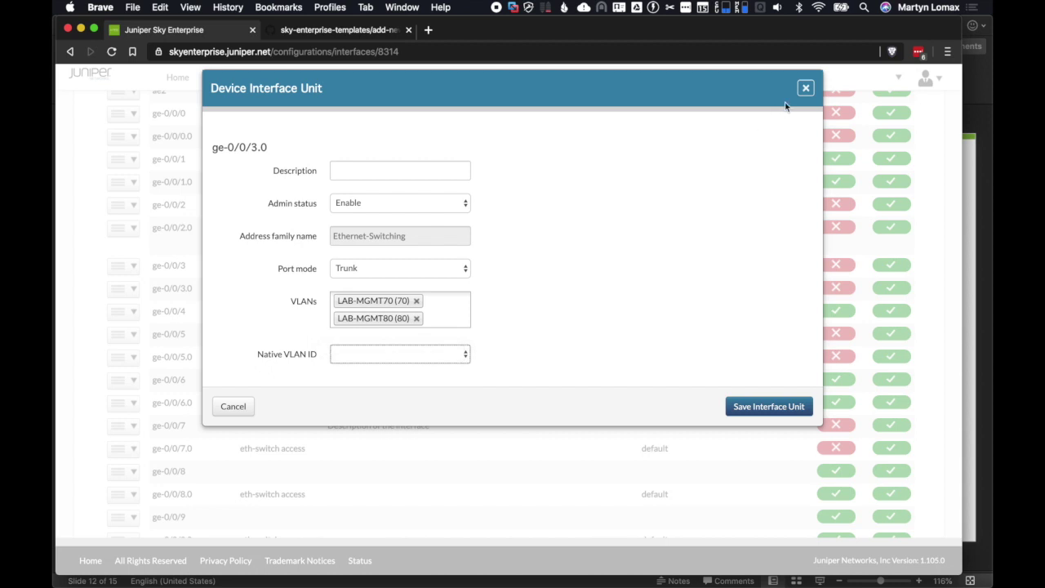
click(805, 87)
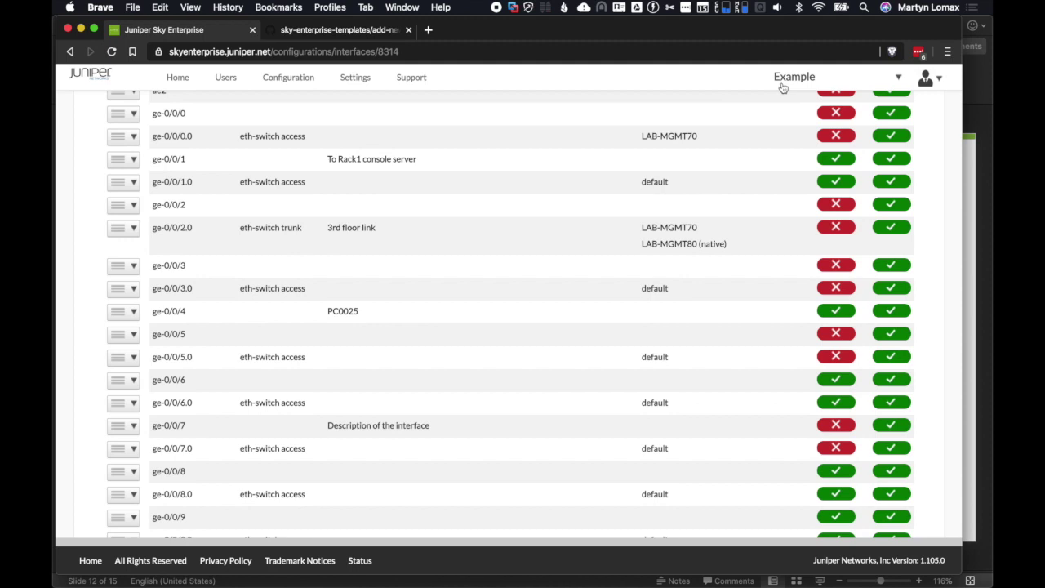
scroll(782, 88, up, 5)
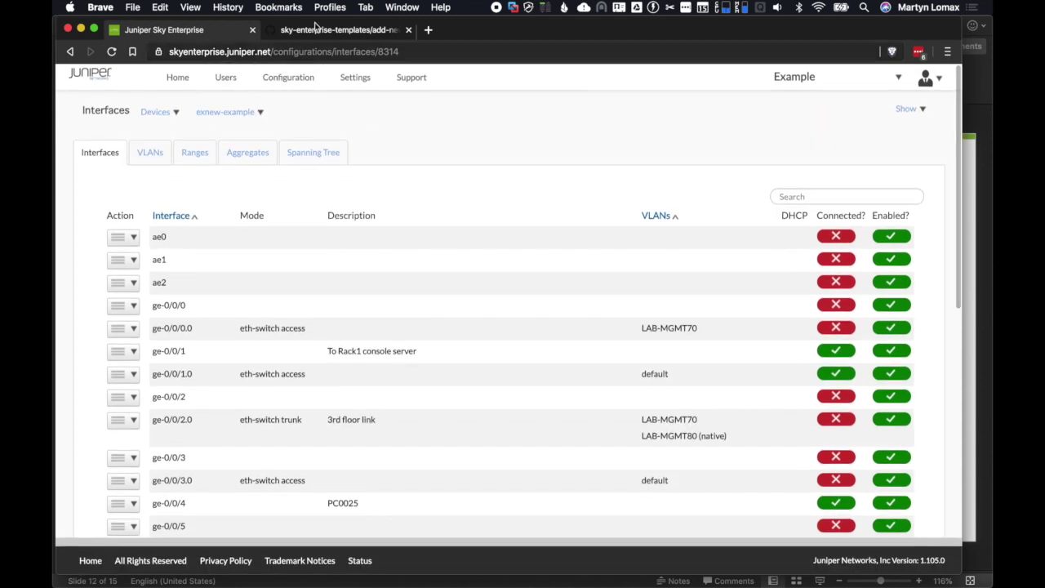